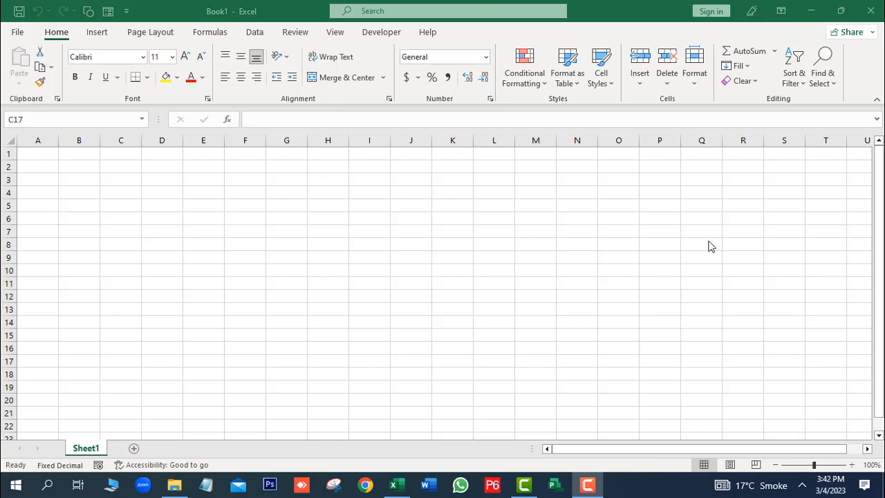
Step: Preview the sheet in Page Layout view, return to Normal view, and scroll around cell E56
click(732, 467)
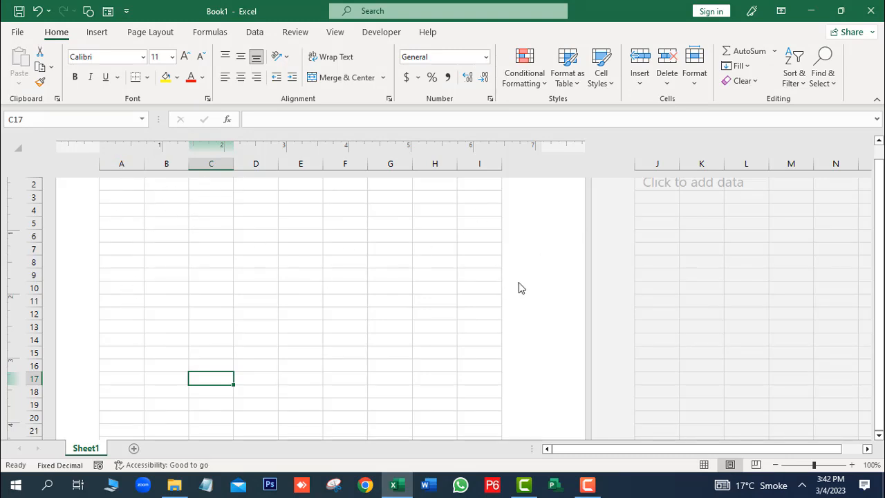
click(704, 465)
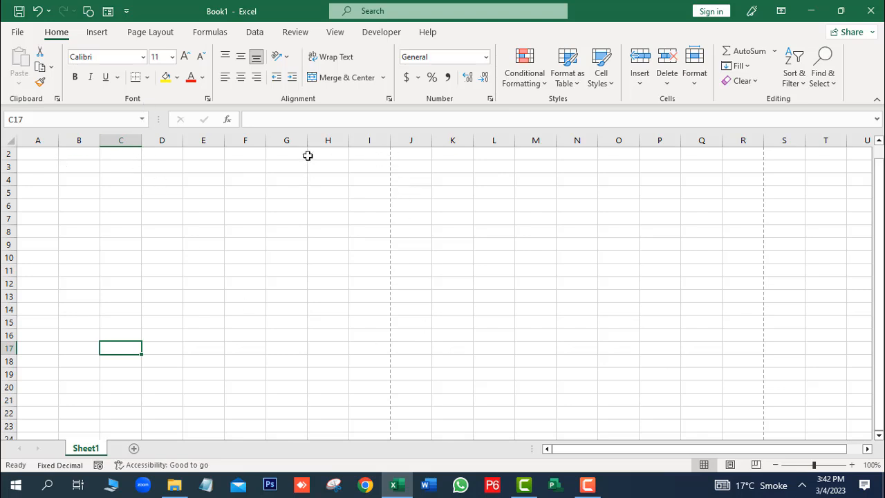
drag(880, 213, 878, 272)
drag(879, 437, 878, 437)
click(190, 355)
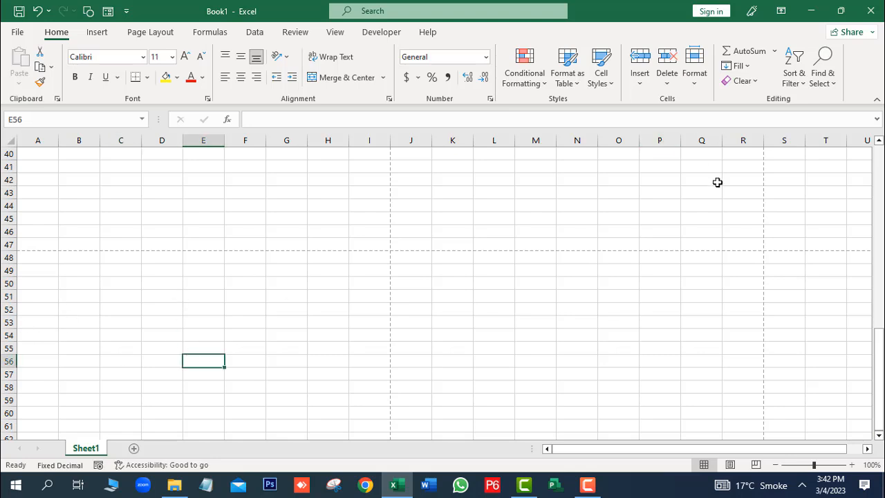
click(878, 141)
drag(878, 141, 878, 141)
drag(879, 304, 878, 152)
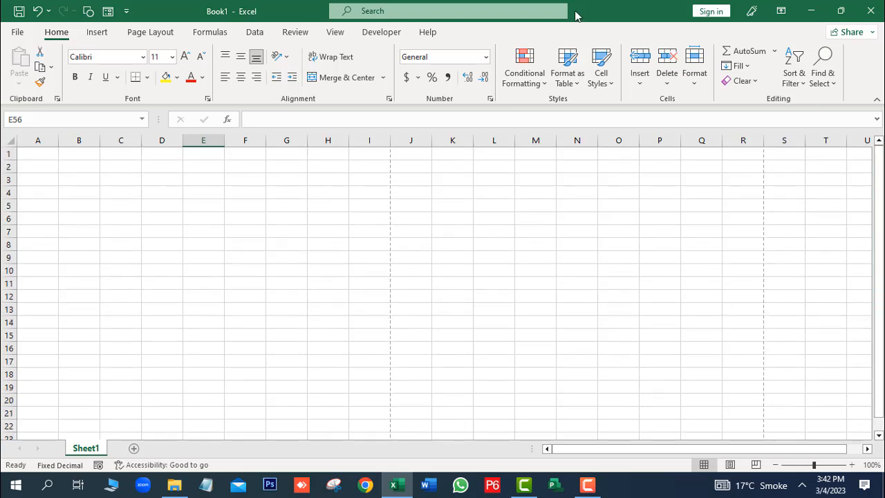
Step: Set the worksheet's paper size to A4 from the Page Layout Size list
click(149, 33)
click(183, 84)
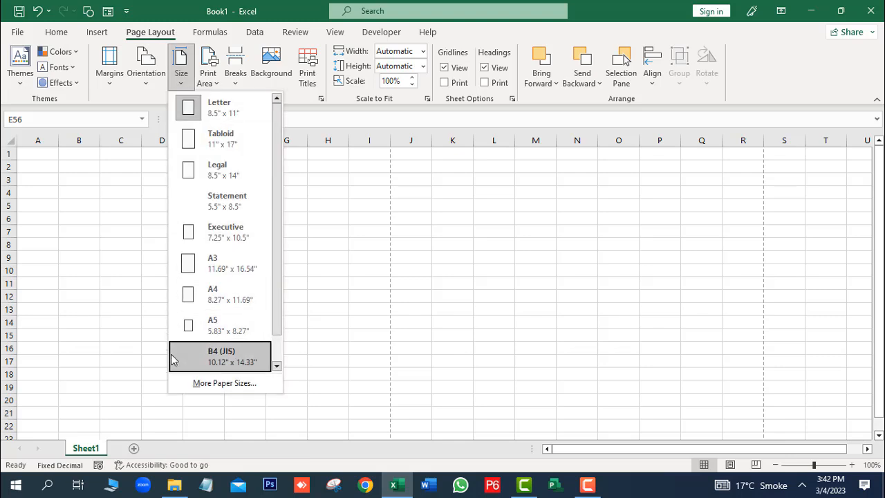
click(209, 306)
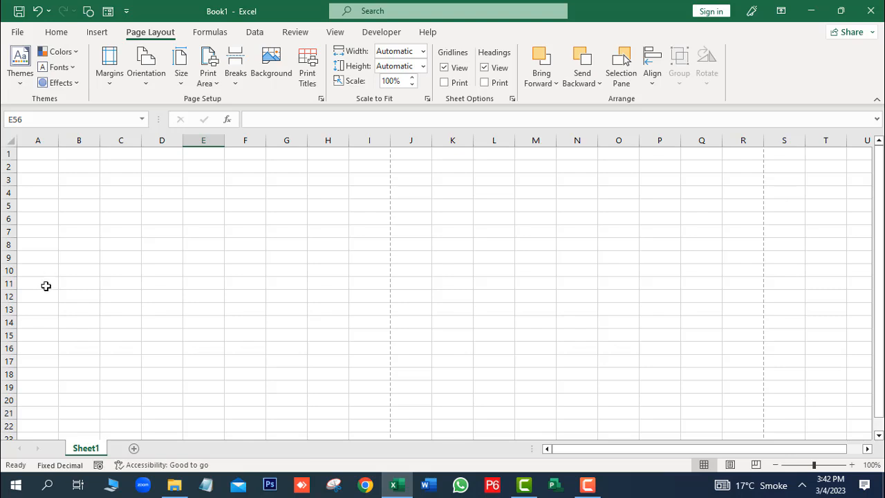
Step: Starting at A11, type Sr. No, Description, Qty, Unit Rate and Amount across row 11, correcting a typo
click(45, 284)
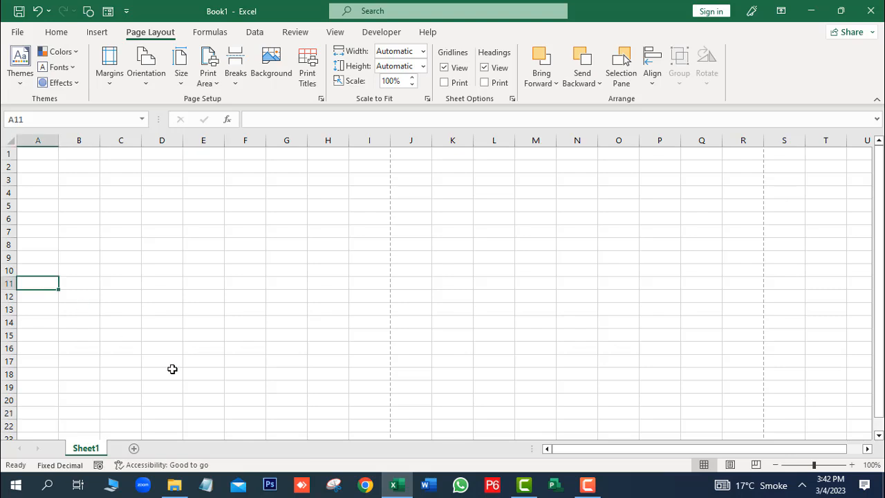
text(Sr)
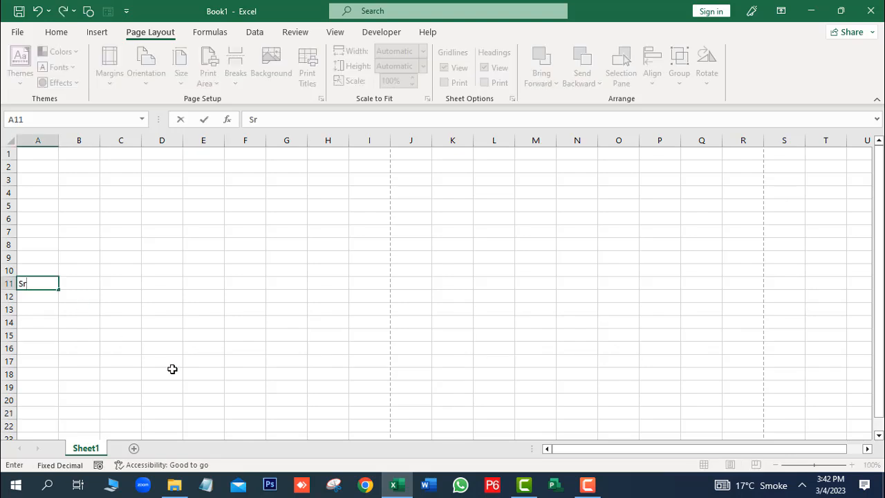
text(. No)
key(Tab)
text(De)
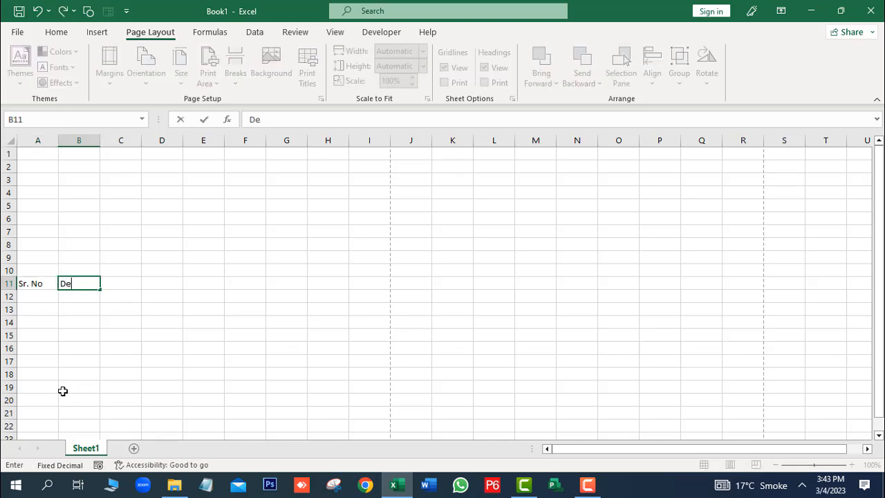
text(scription)
key(Tab)
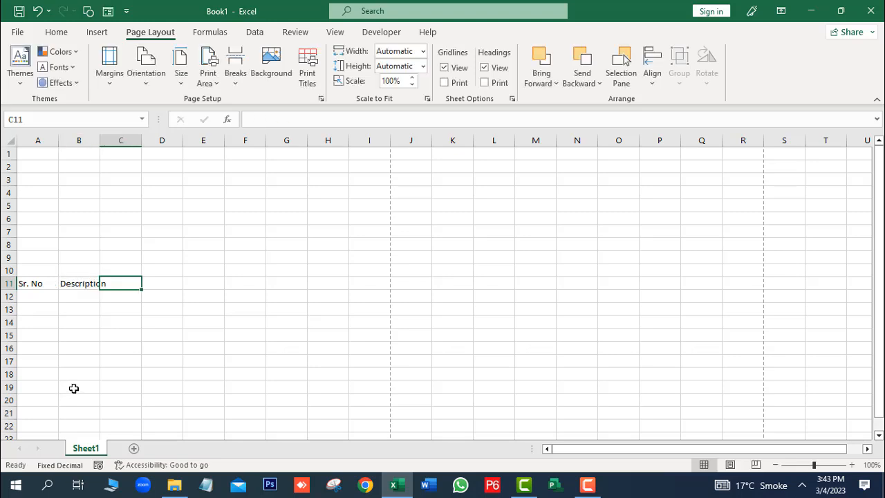
text(Qty)
key(Tab)
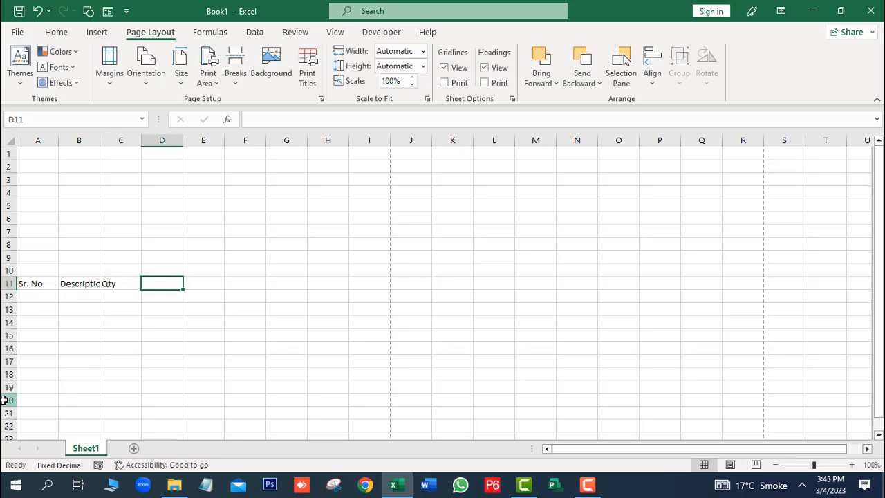
text(Rat)
key(BackSpace)
key(BackSpace)
key(BackSpace)
text(Unit)
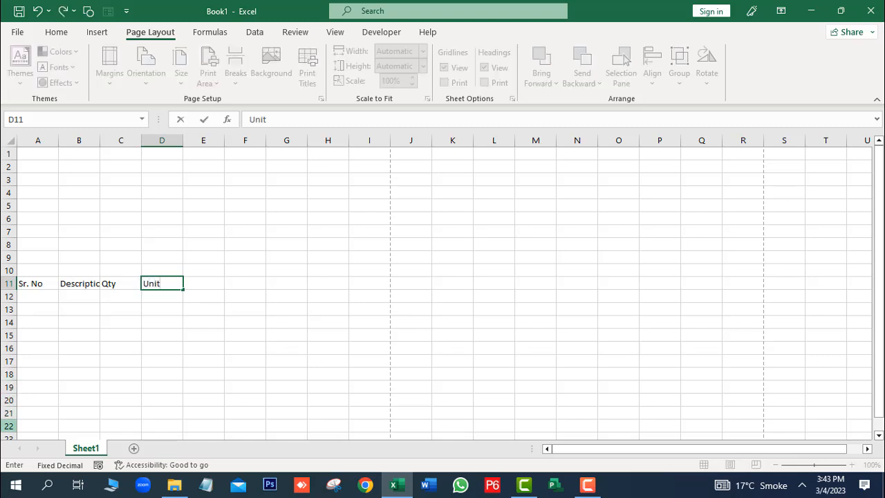
text( Rate)
key(Tab)
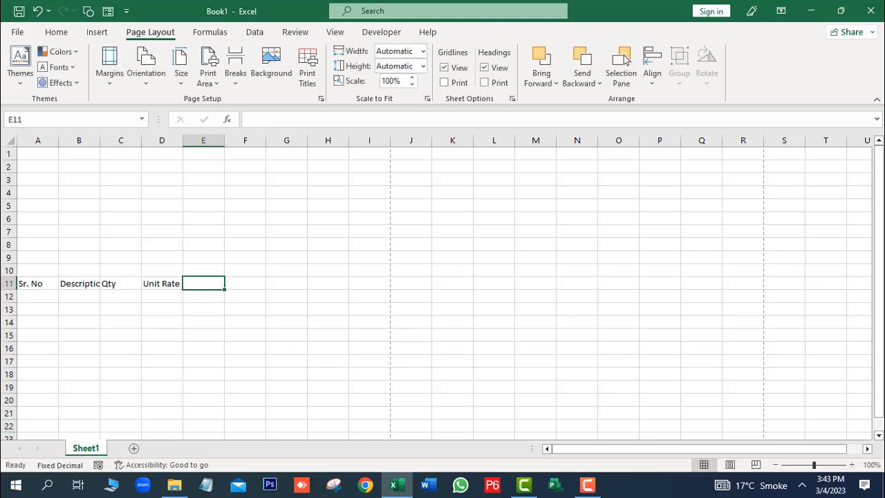
text(Am)
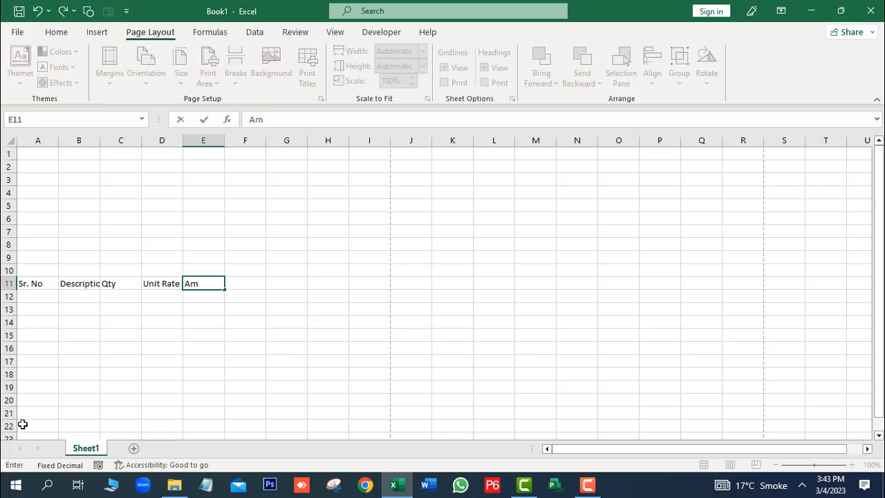
text(ount)
Step: Confirm the Amount heading and drag the Description and Unit Rate column borders wider
click(147, 294)
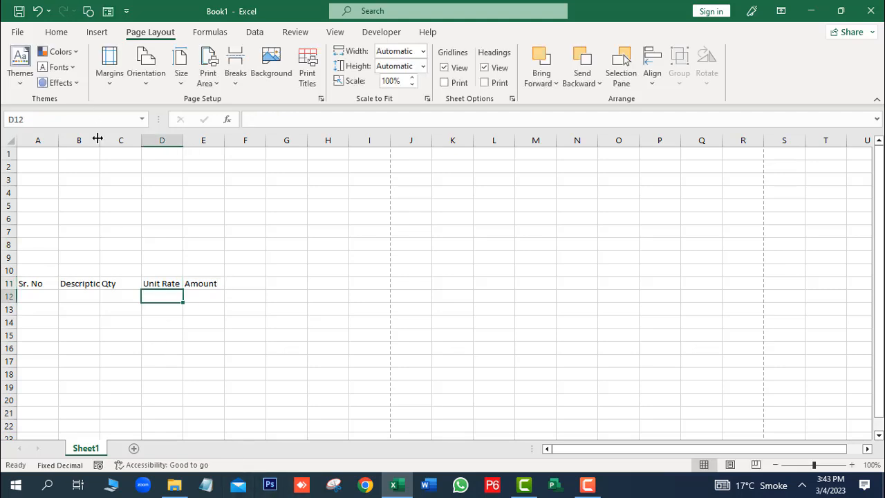
drag(100, 139, 236, 141)
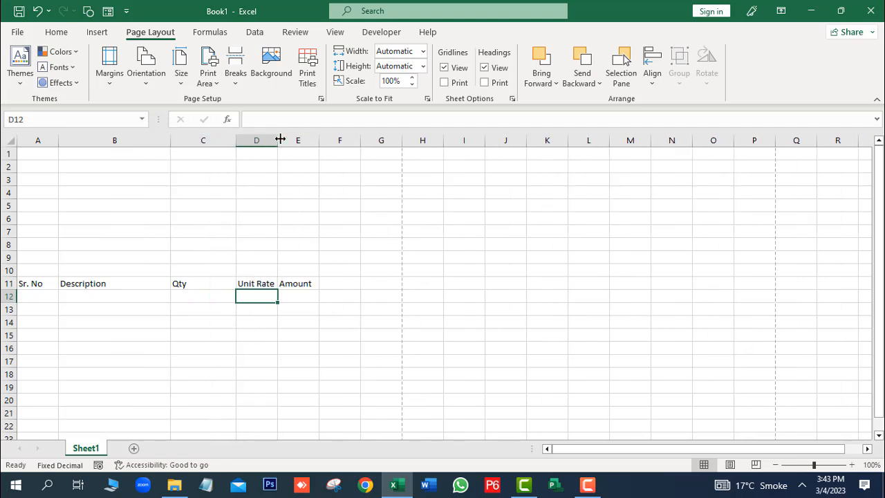
drag(277, 141, 368, 148)
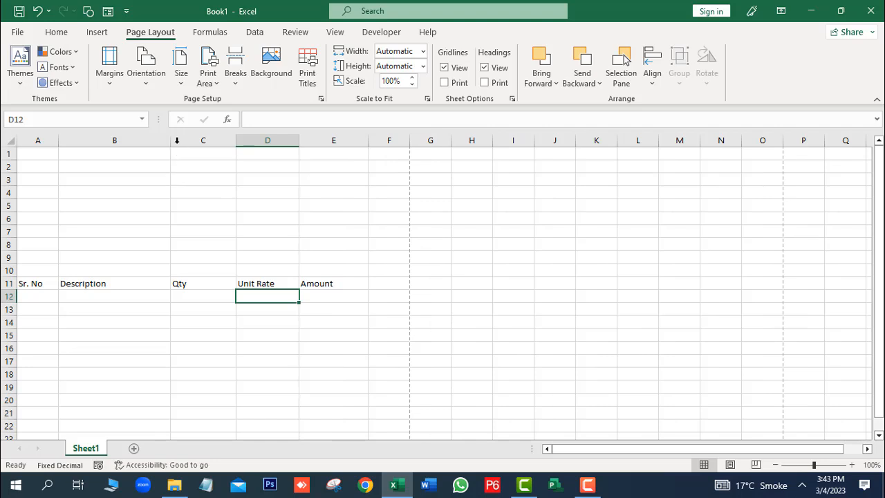
drag(171, 141, 206, 145)
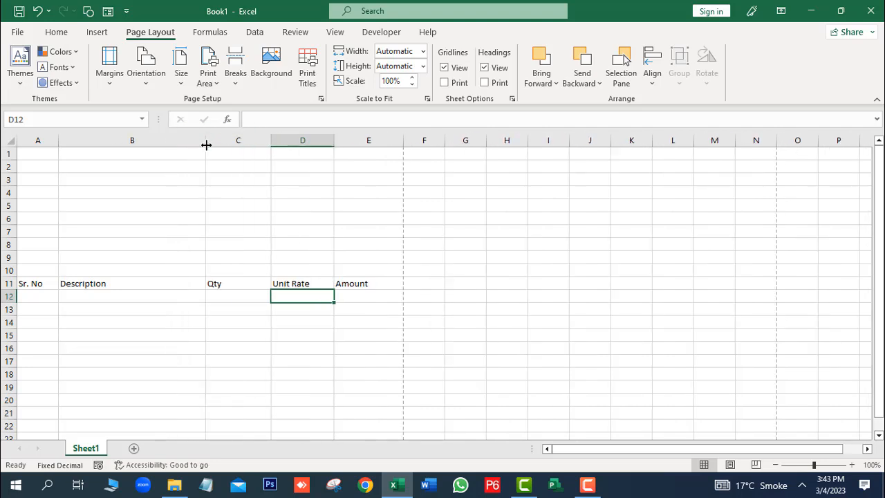
click(240, 333)
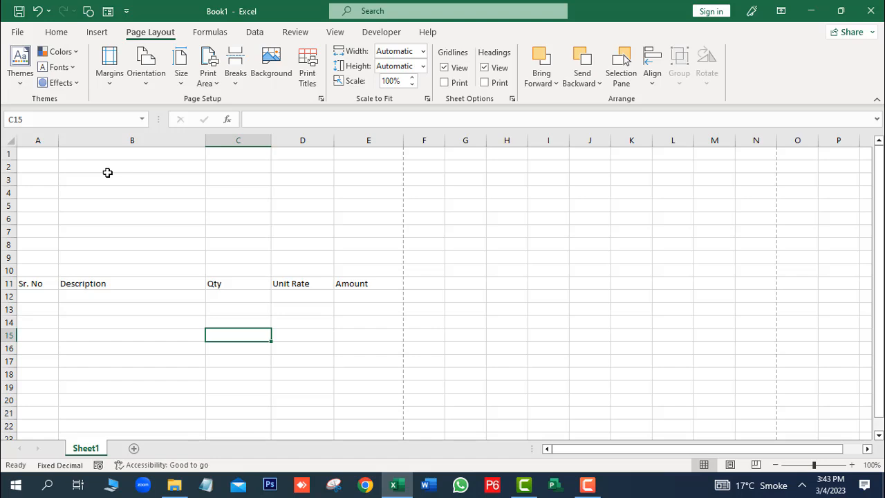
drag(51, 152, 213, 158)
Step: Merge and centre A1:E1 and enter the title 'Abdullah Traders'
click(62, 177)
drag(46, 152, 353, 148)
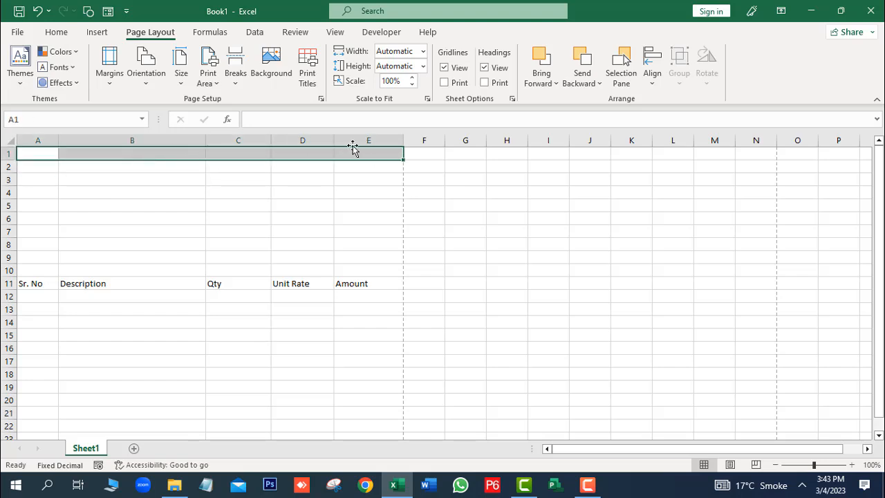
click(67, 33)
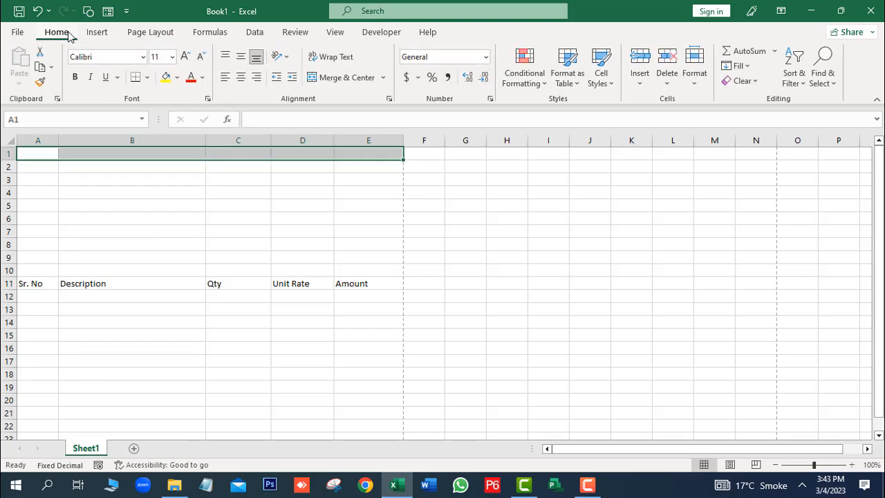
click(346, 77)
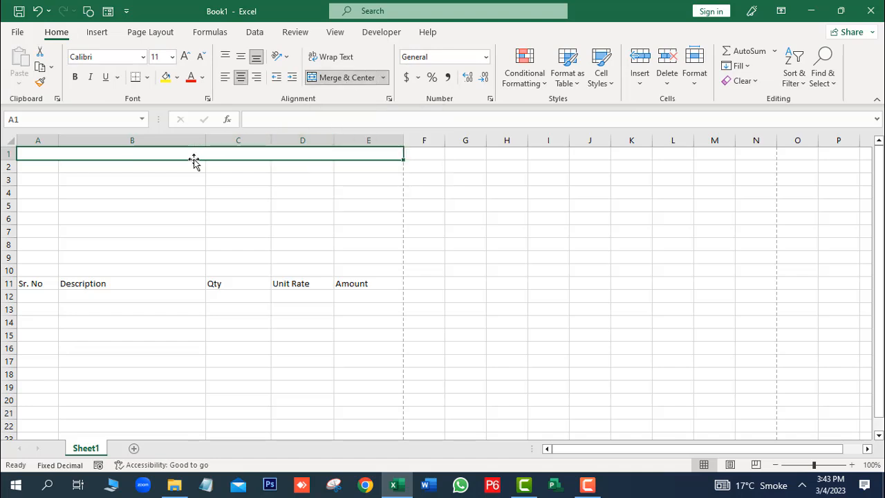
text(Ab)
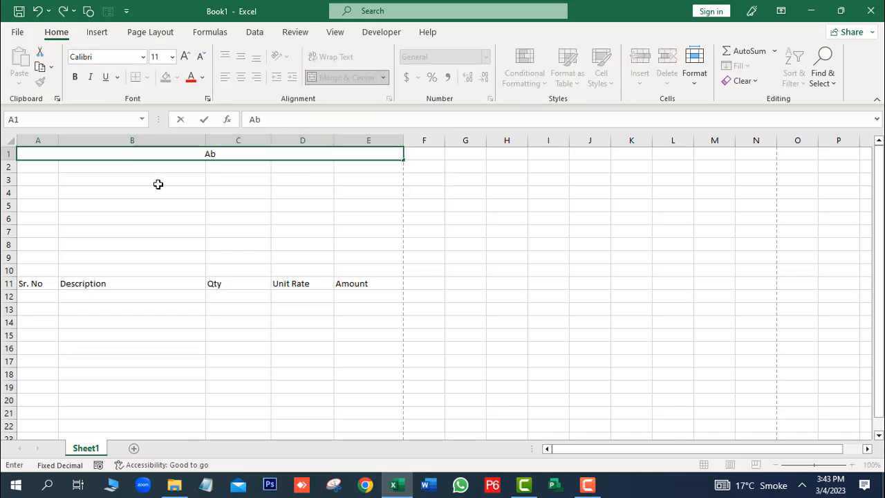
text(dullah)
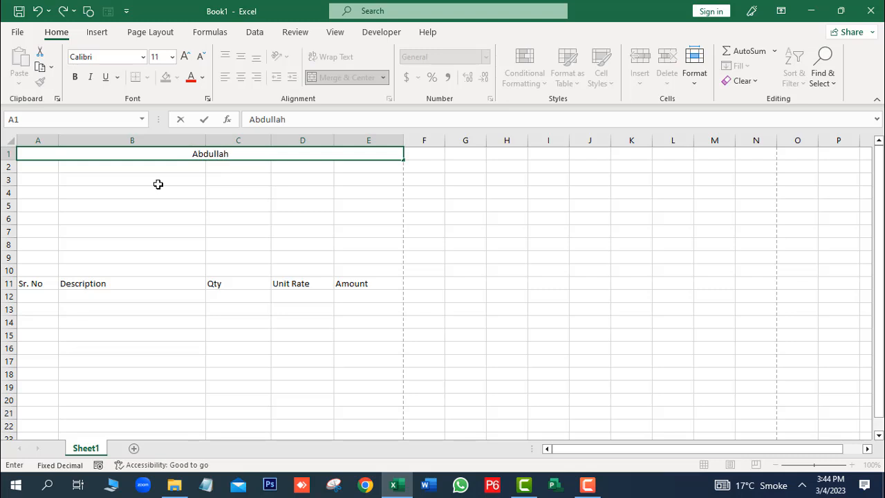
text( Traders)
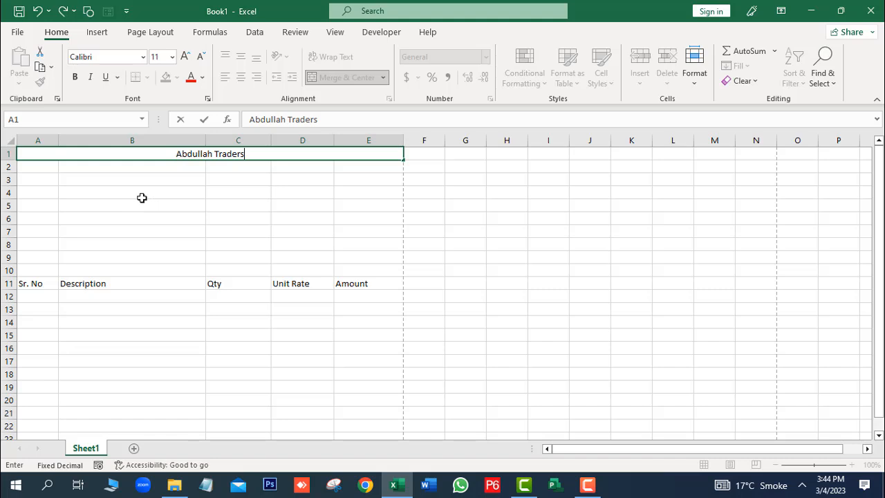
click(256, 217)
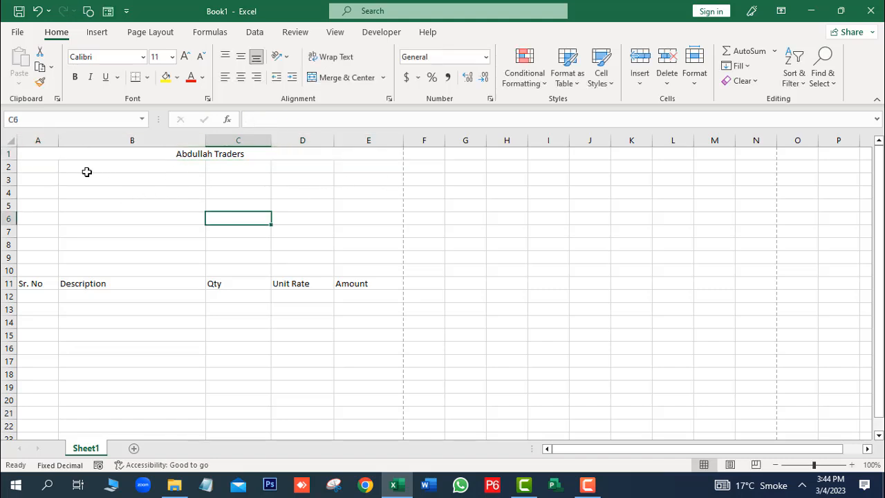
Step: Try several selections in rows 2–3 and open the merge options without applying any
drag(44, 165, 358, 170)
click(170, 223)
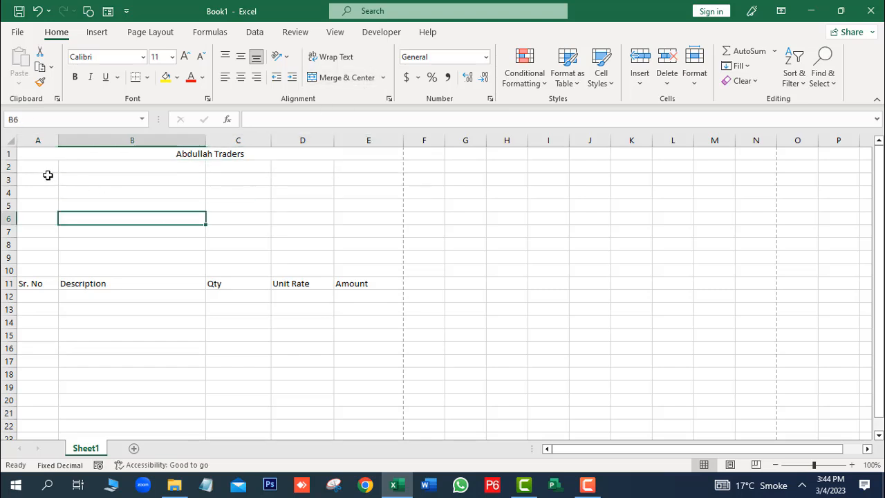
drag(42, 169, 329, 168)
click(49, 182)
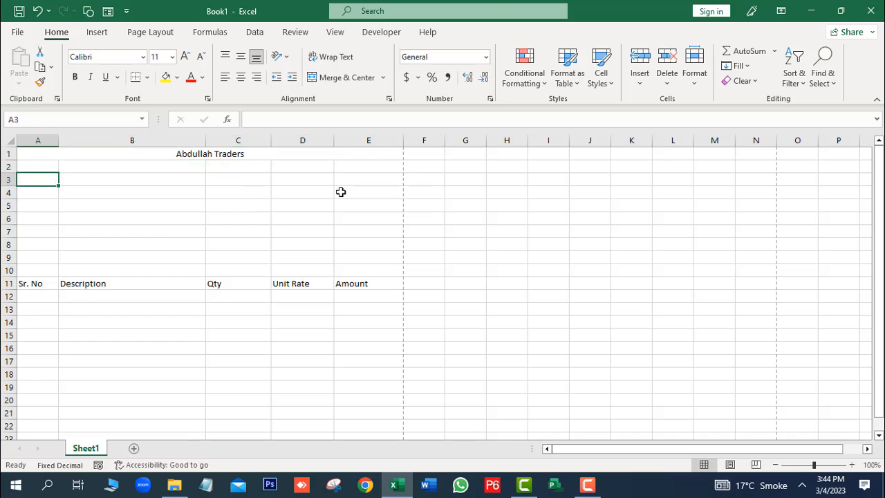
drag(44, 164, 354, 178)
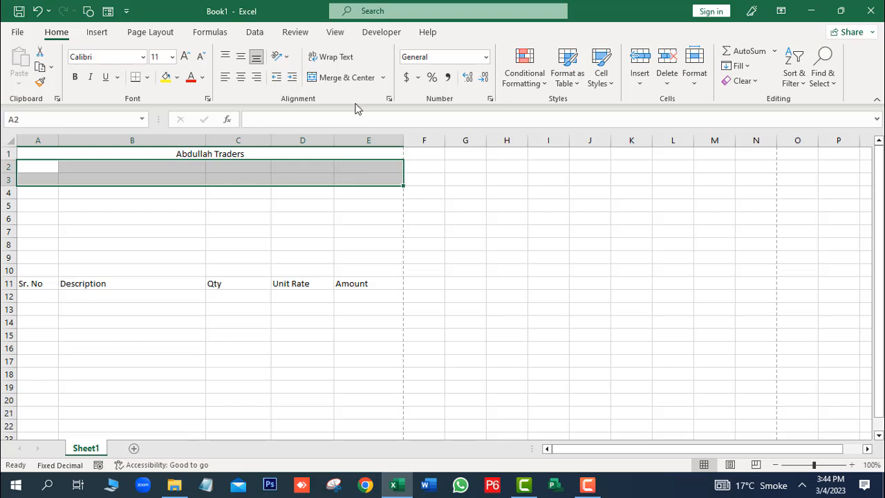
click(384, 78)
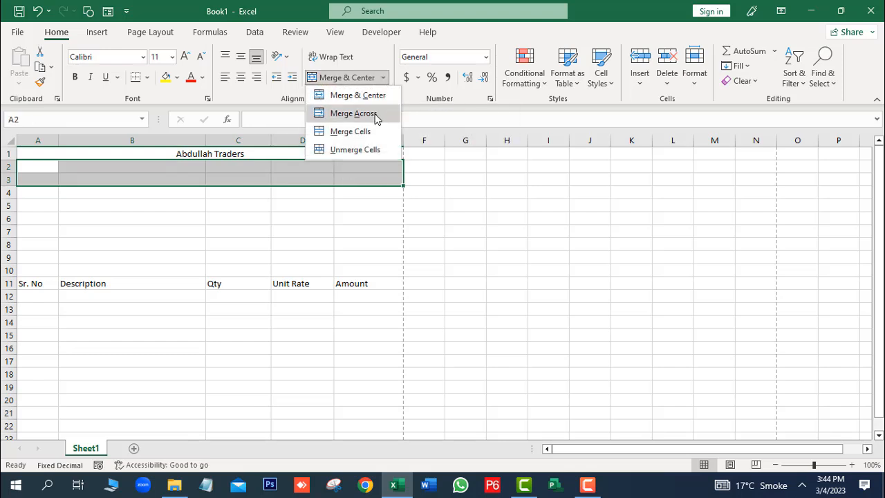
click(61, 175)
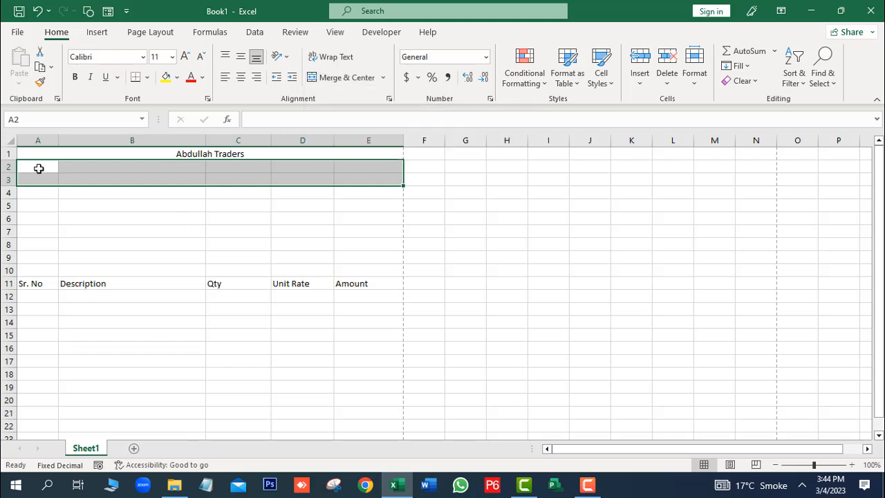
Step: Apply Merge Across to A2:E4 so each of rows 2–4 becomes one cell, then select A2
click(37, 165)
drag(37, 164, 350, 195)
click(382, 77)
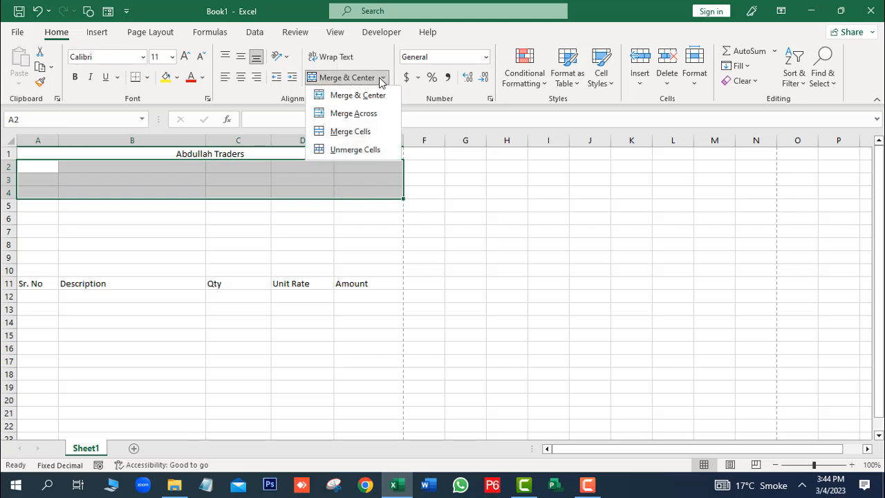
click(362, 121)
click(234, 206)
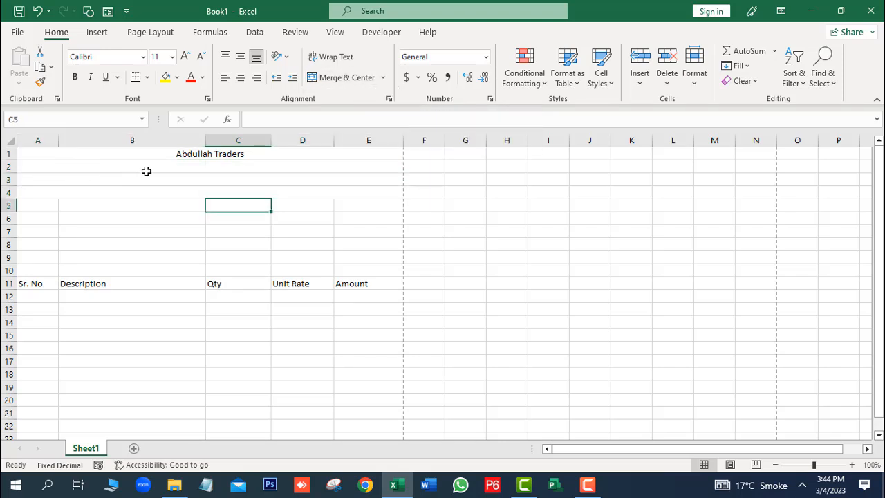
click(173, 168)
key(BackSpace)
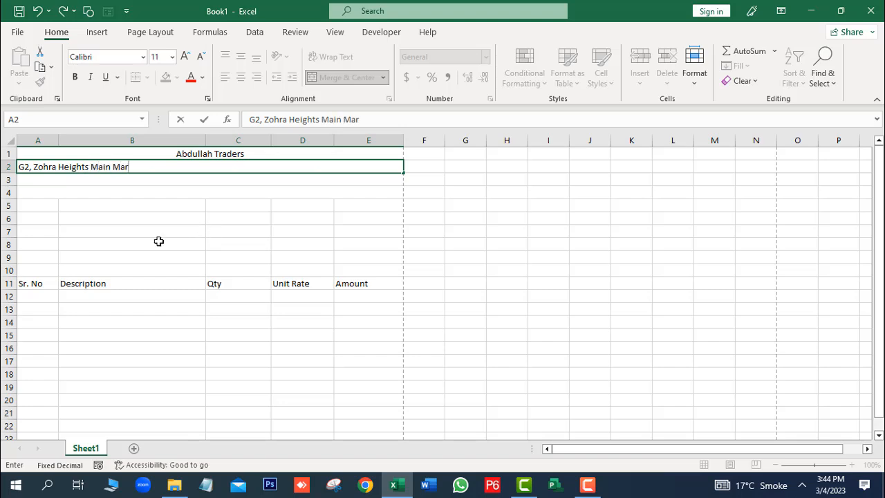
Step: Finish the street address in row 2 and type 'Gulberg II Lahore' in row 3
key(BackSpace)
click(169, 180)
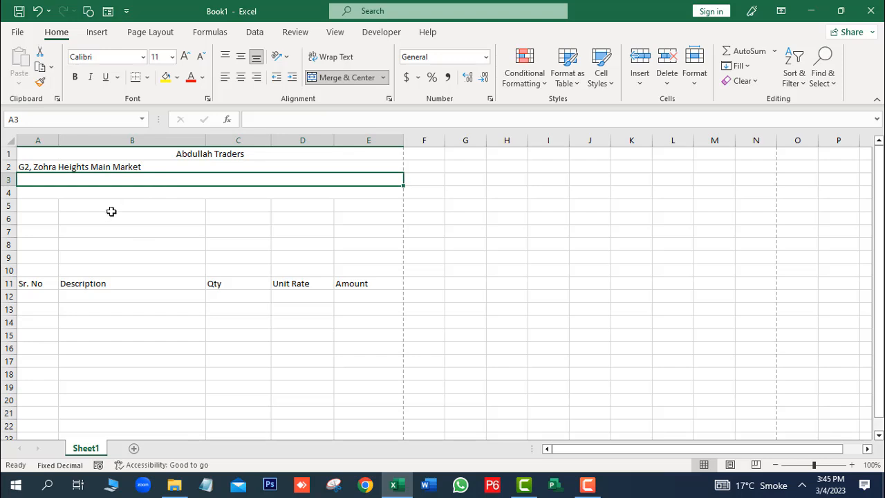
text(Gulberg)
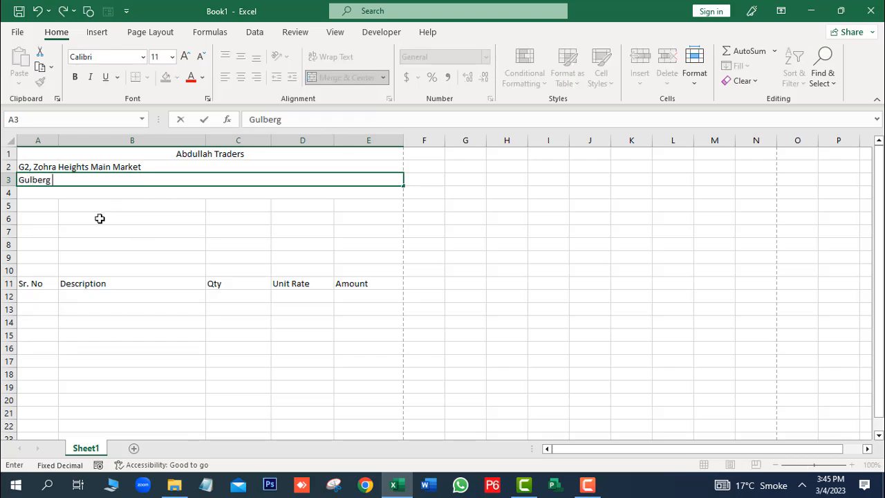
text( II Lahore Pakistan)
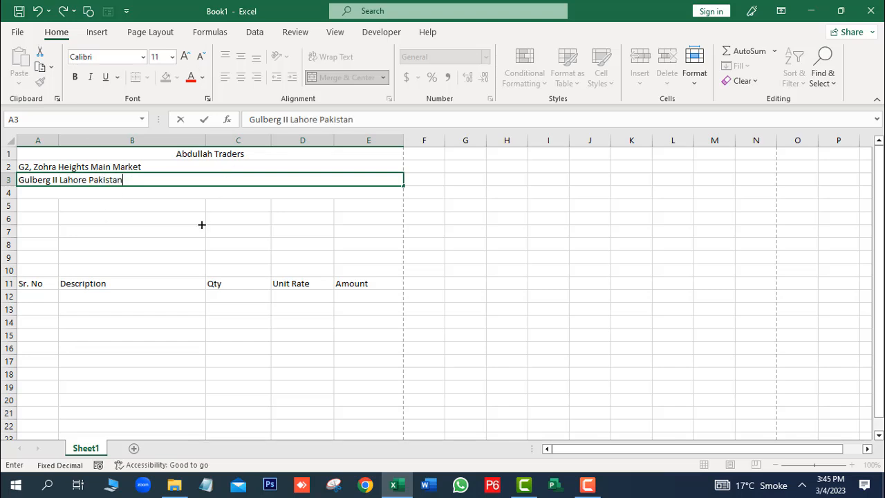
Step: Centre the three merged header lines in rows 1–3 across columns A–E
click(202, 224)
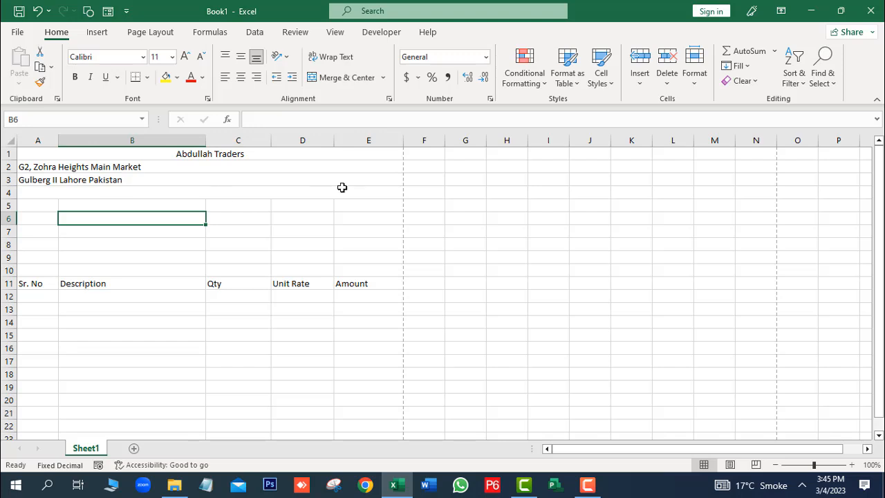
click(65, 196)
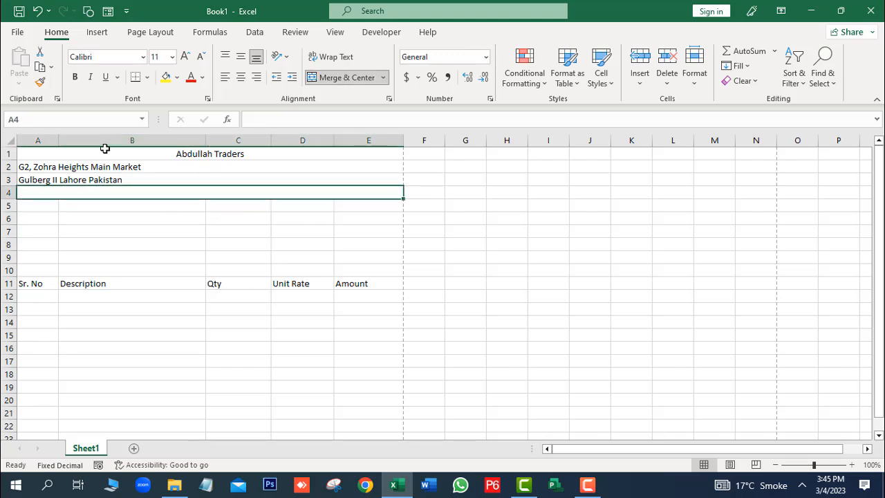
drag(103, 151, 185, 175)
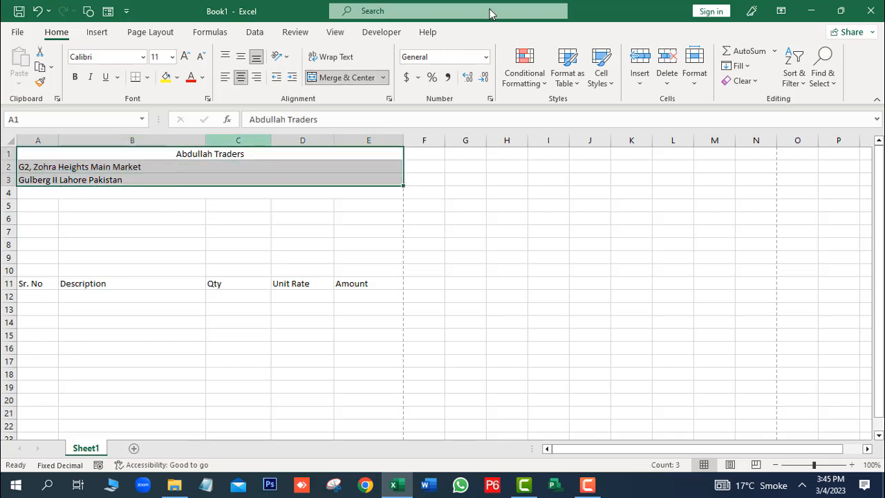
click(240, 79)
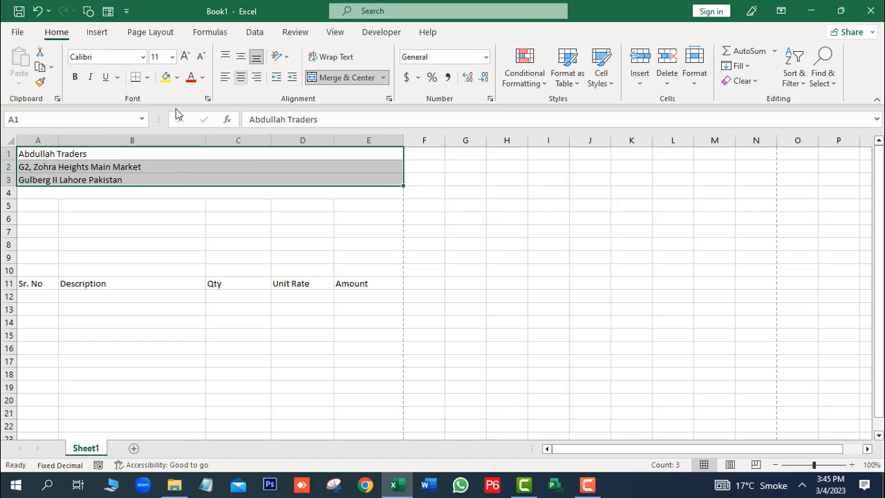
click(240, 77)
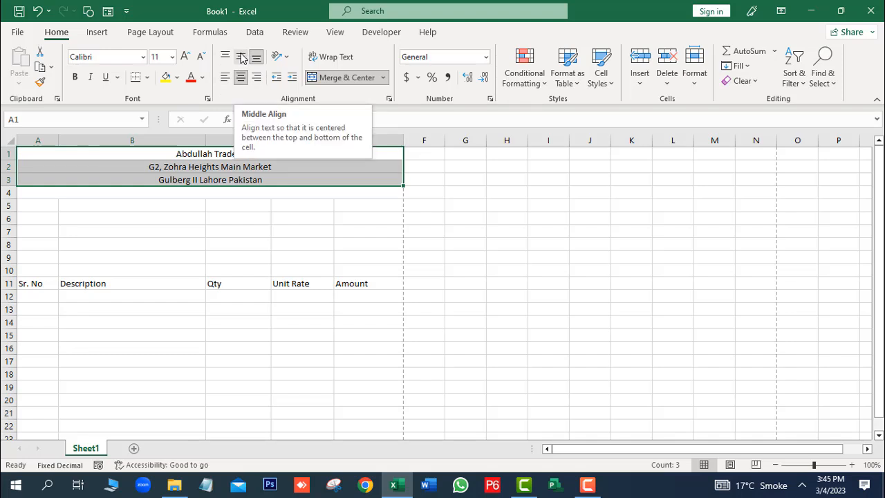
click(253, 242)
Step: Enlarge the company name title in A1 with three Increase Font Size steps
drag(170, 155, 206, 154)
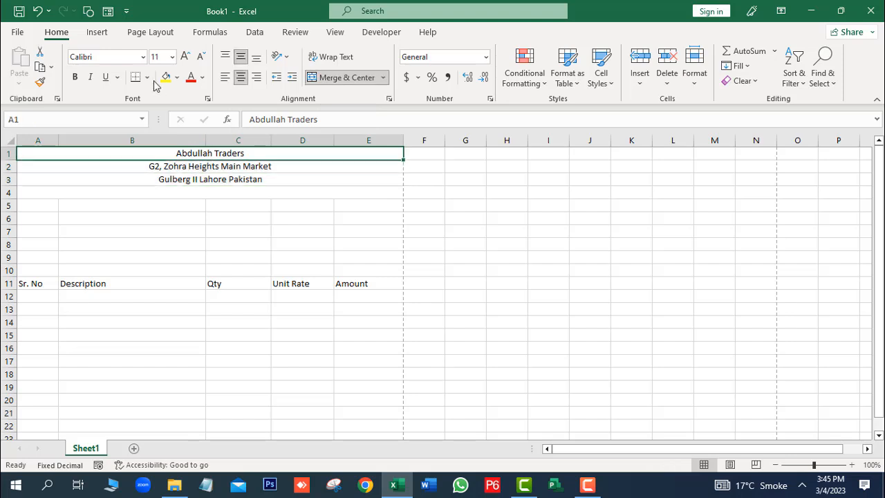
click(185, 58)
click(186, 58)
click(186, 59)
click(185, 59)
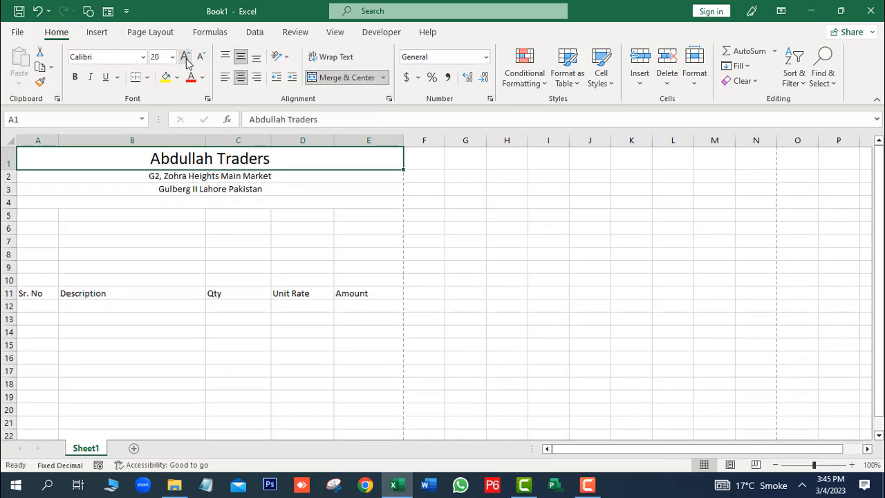
Step: Size the header lines: title to 18 pt, street address to 16 pt, city line to 14 pt
click(200, 56)
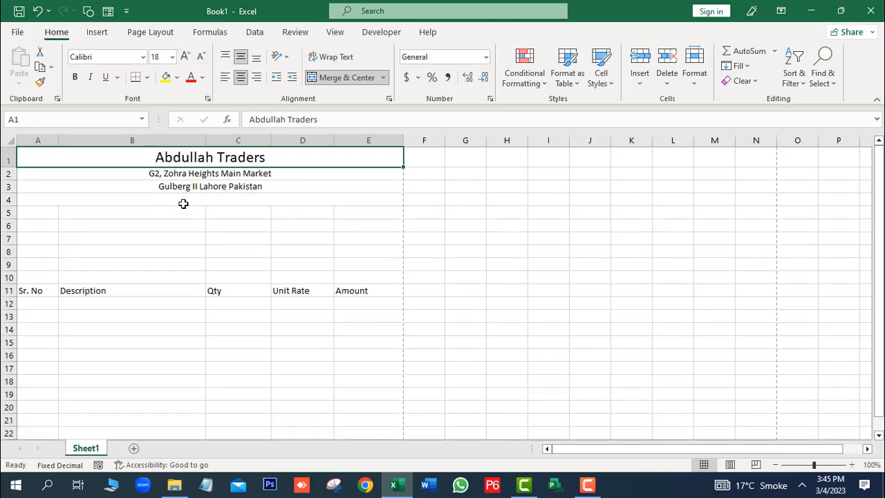
click(164, 174)
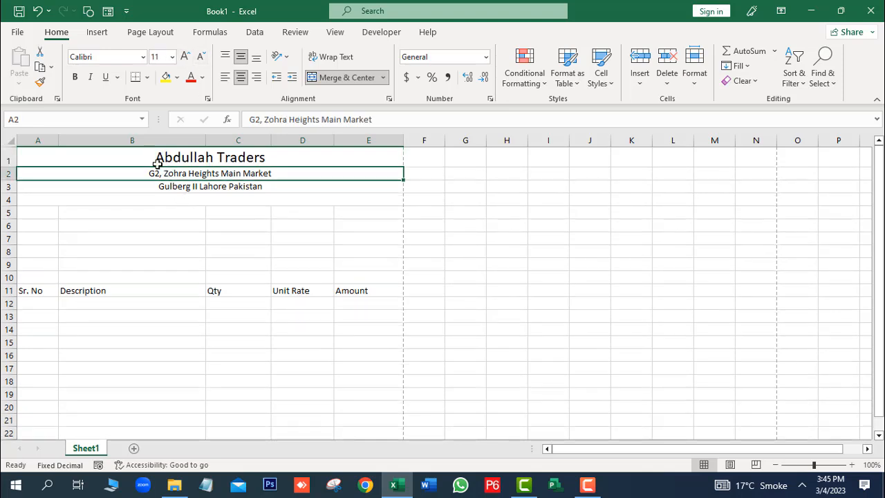
click(185, 58)
click(185, 58)
click(185, 58)
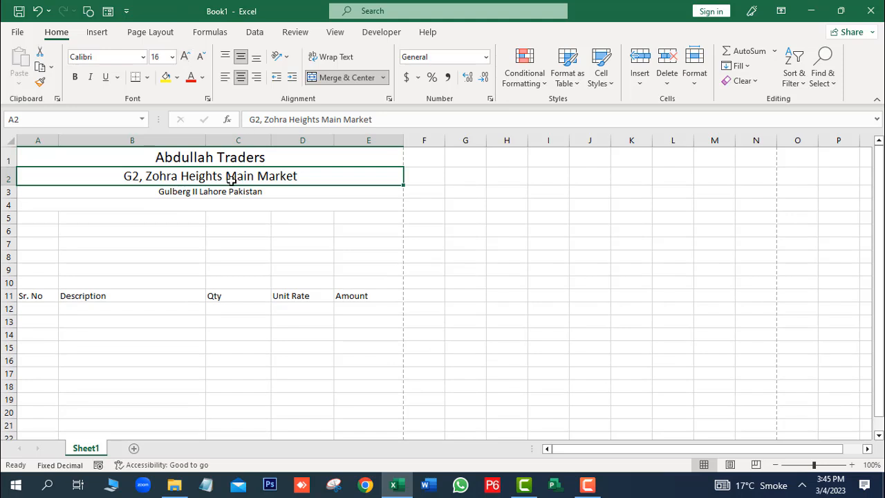
click(185, 59)
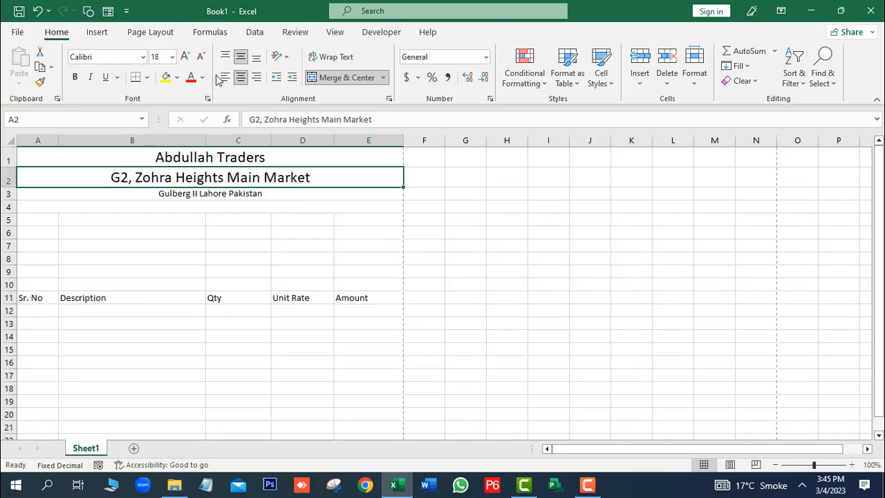
click(200, 57)
click(228, 191)
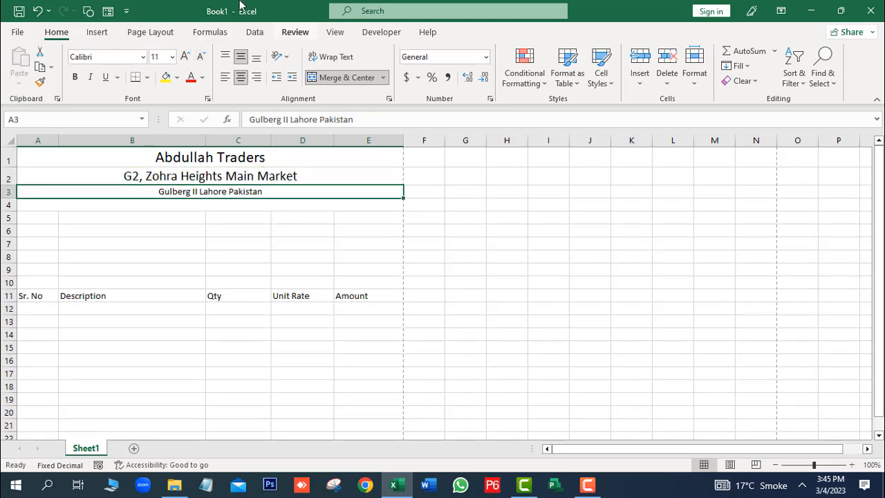
click(185, 58)
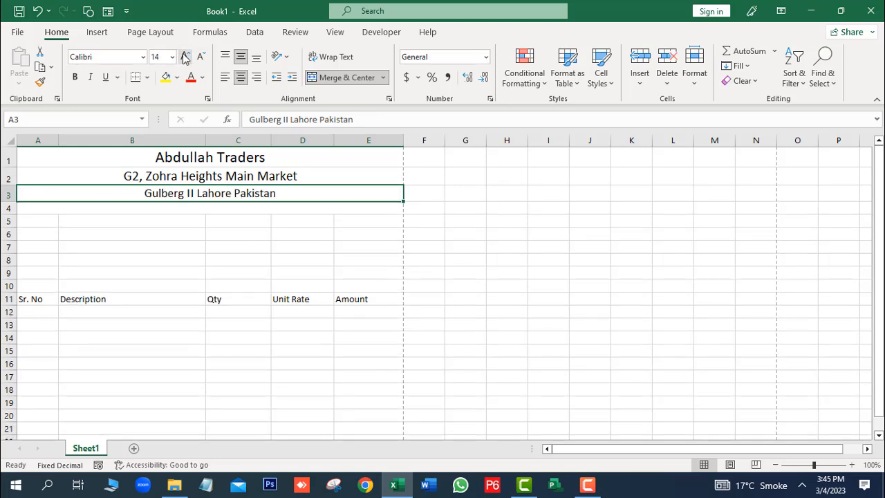
click(242, 273)
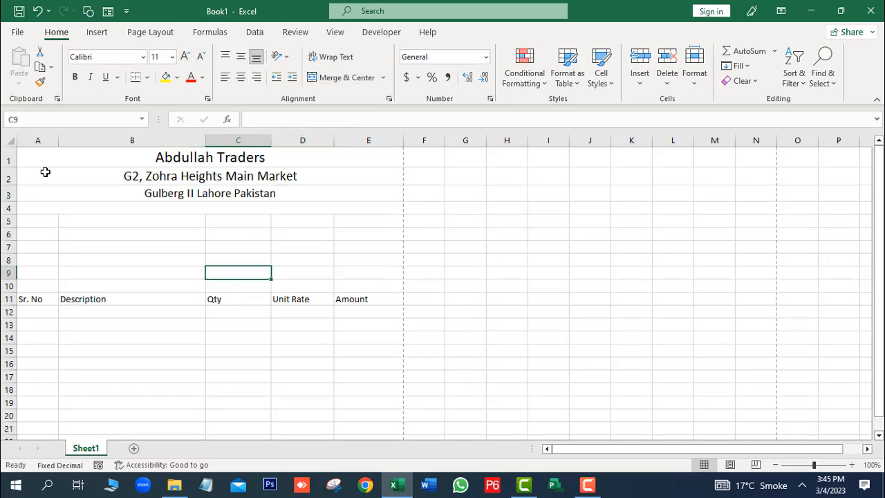
Step: Type 'Invoice' in the merged row 4 cell and centre it across A–E
click(185, 210)
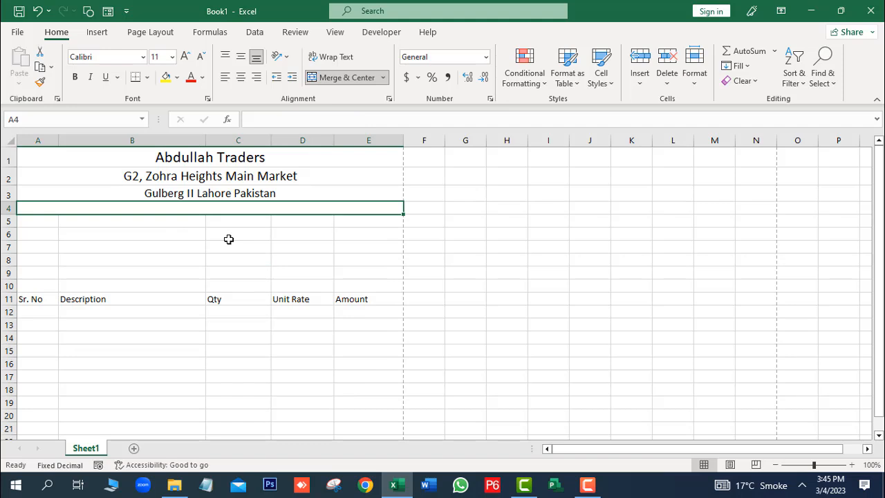
text(In)
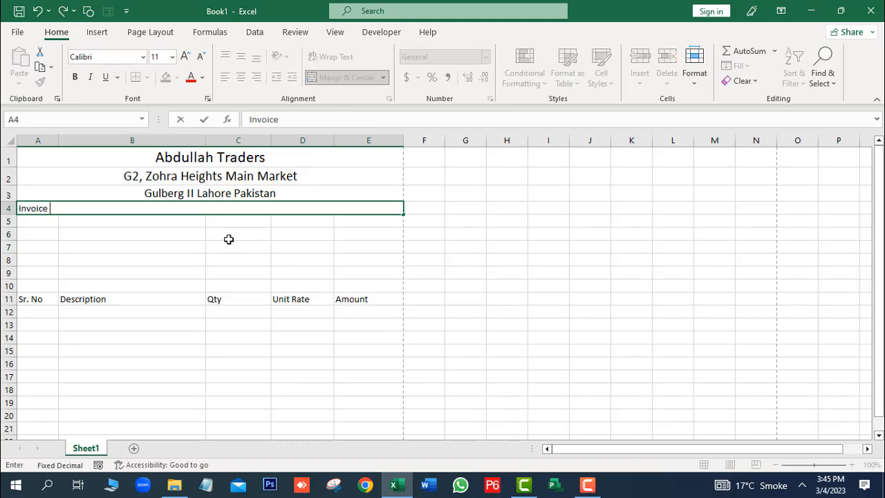
text(voice)
click(207, 240)
click(99, 208)
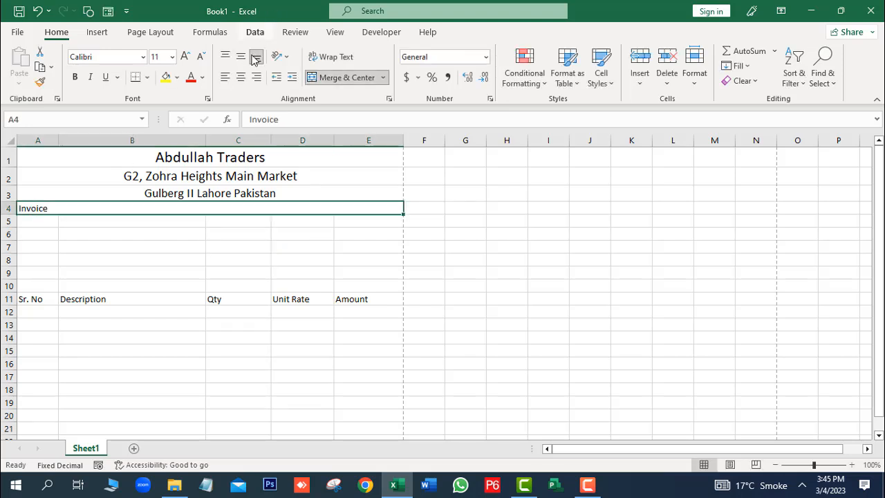
click(241, 79)
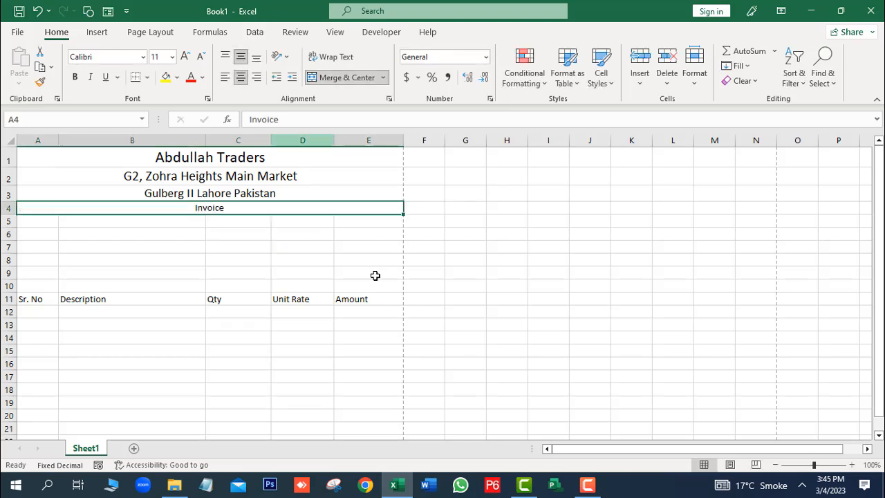
click(284, 274)
Step: Fill the three header rows with orange
drag(161, 164, 307, 197)
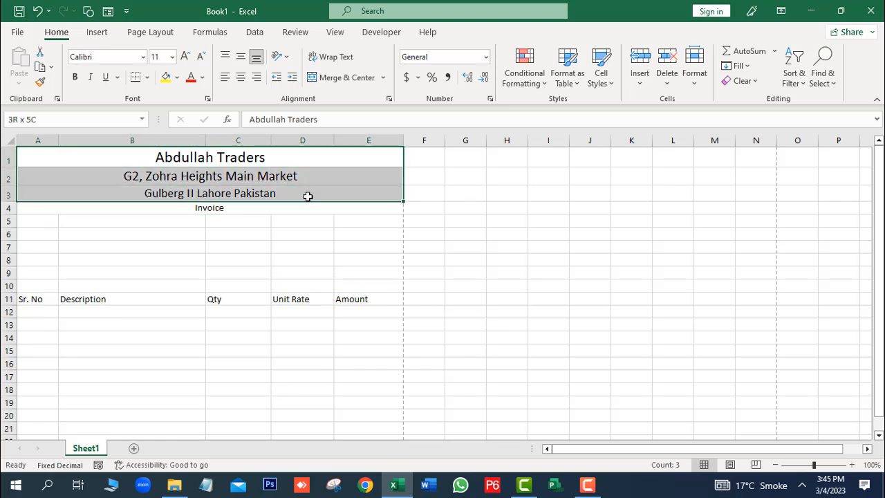
click(177, 77)
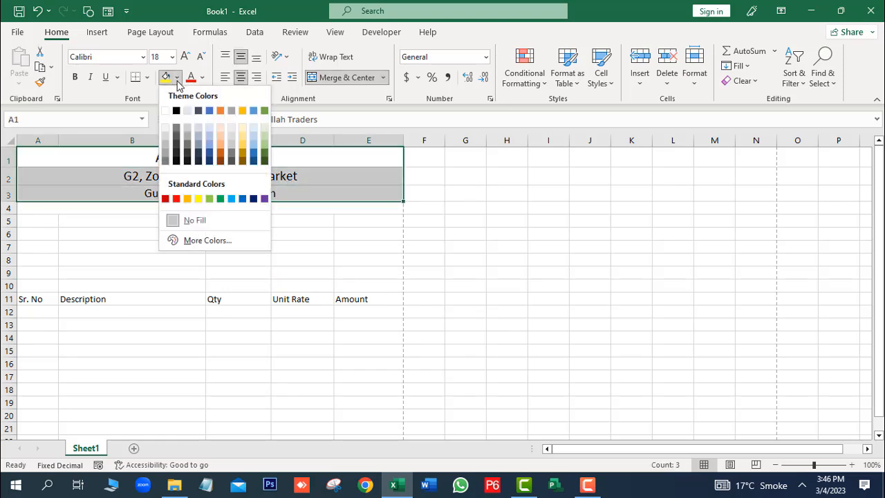
click(188, 199)
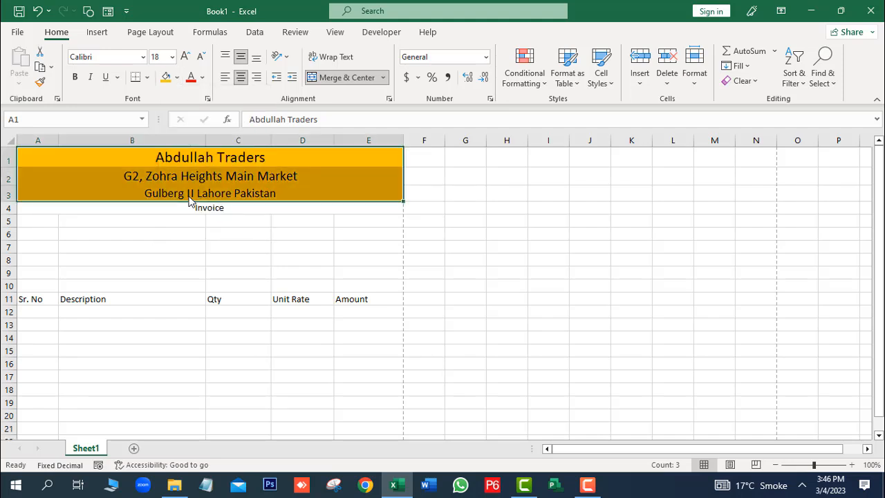
click(359, 250)
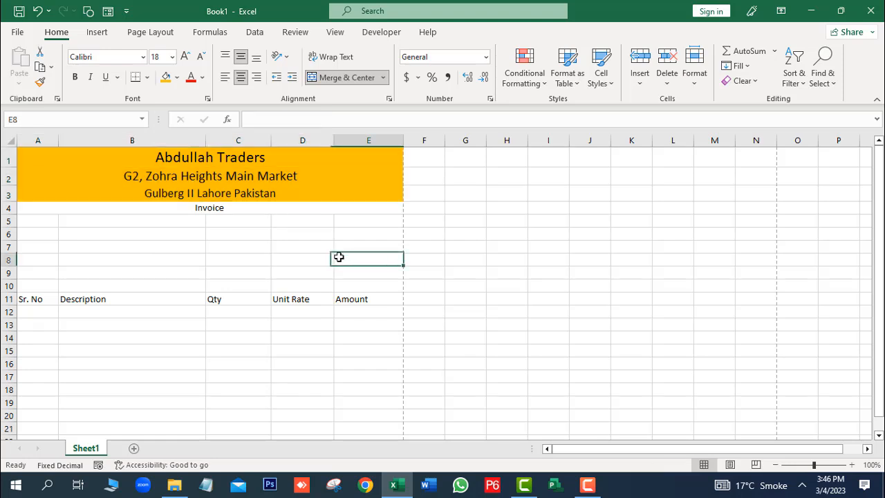
Step: Enlarge the Invoice label to 18 pt and make it bold
click(233, 211)
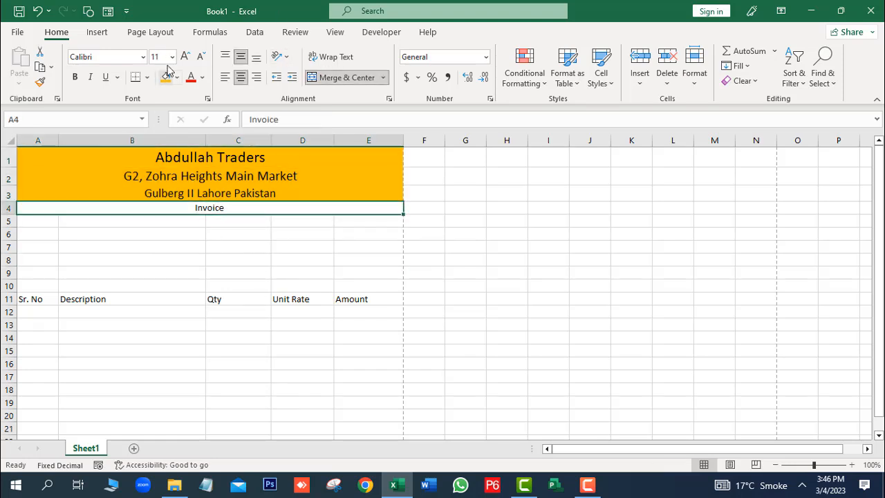
click(187, 56)
click(187, 57)
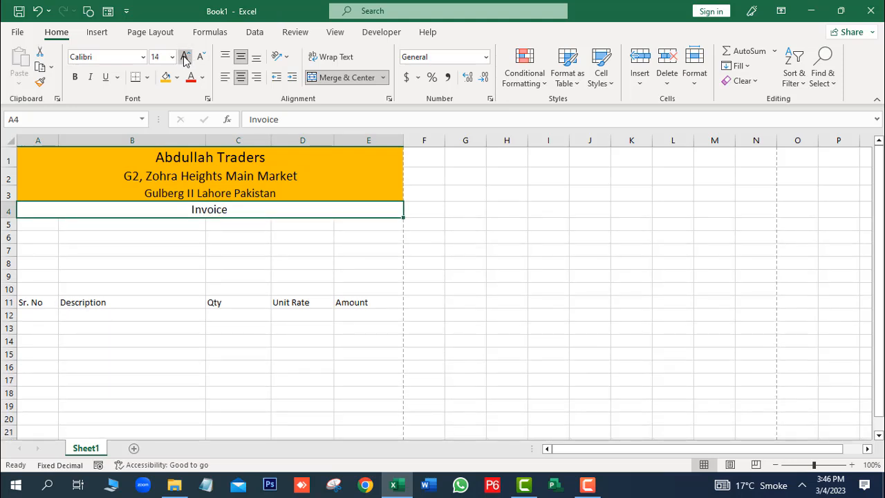
click(185, 57)
click(186, 57)
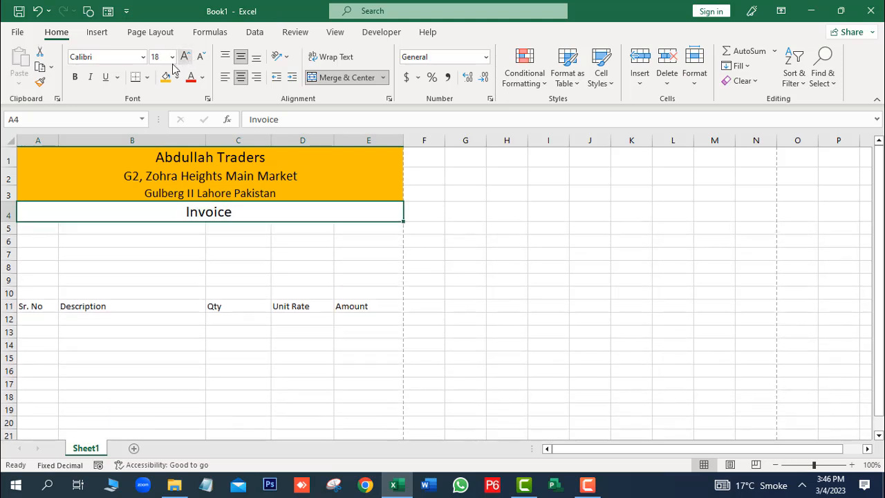
click(80, 78)
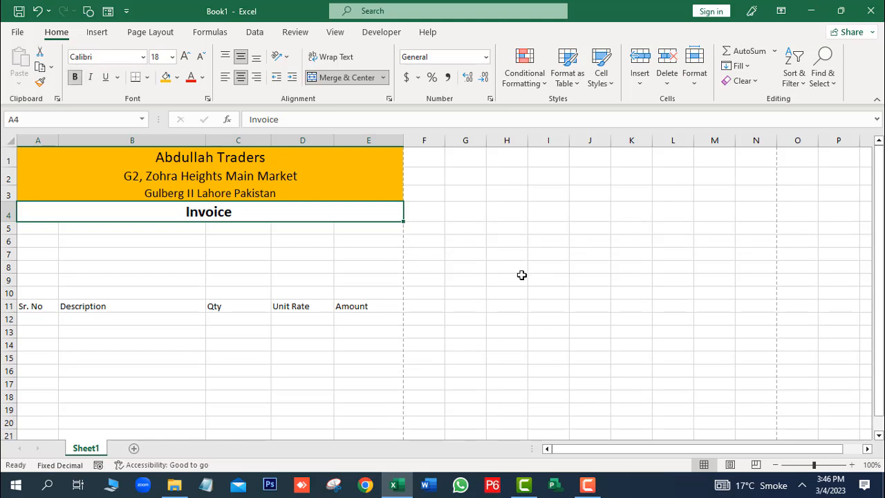
click(498, 307)
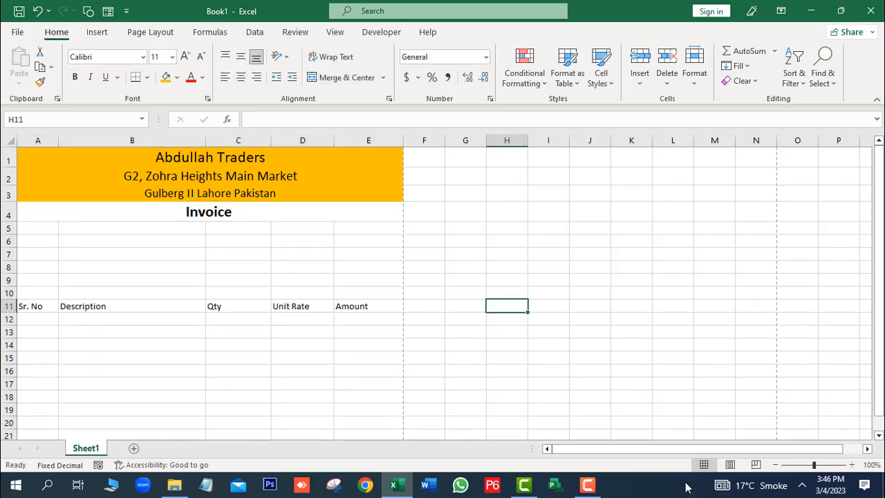
Step: Give the merged Invoice cell a light blue fill
click(279, 211)
click(177, 80)
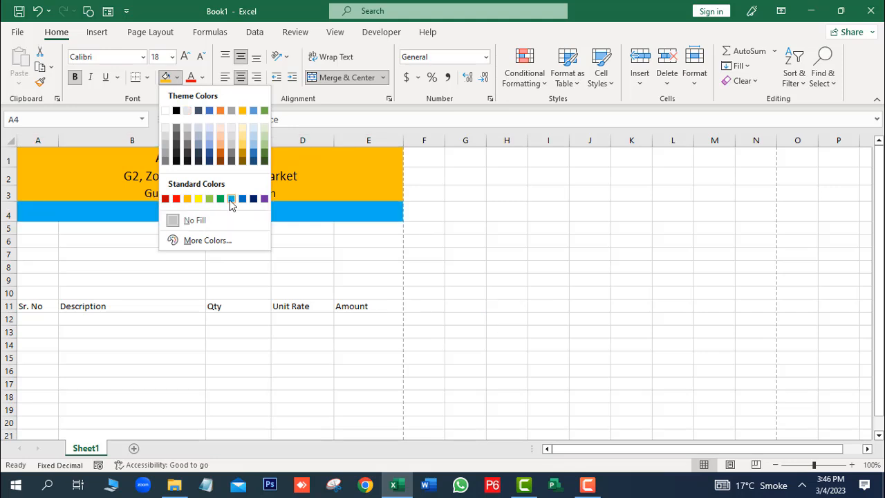
click(231, 199)
click(289, 296)
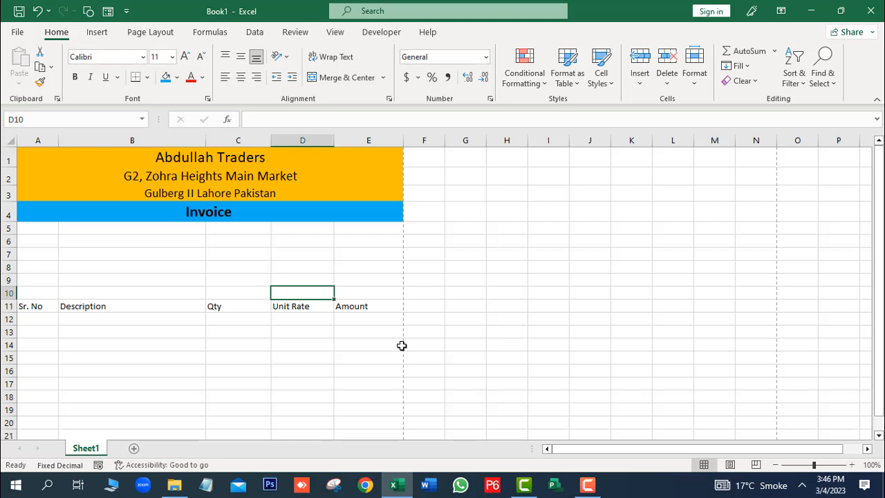
Step: Make the A11:E11 headings centred horizontally and vertically, bold, and one font size larger
click(246, 357)
drag(879, 181, 879, 192)
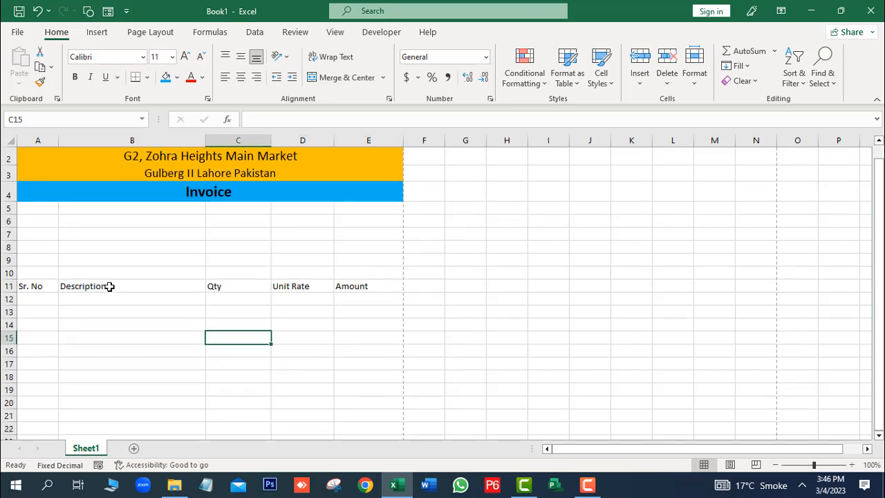
drag(33, 287, 374, 289)
click(240, 77)
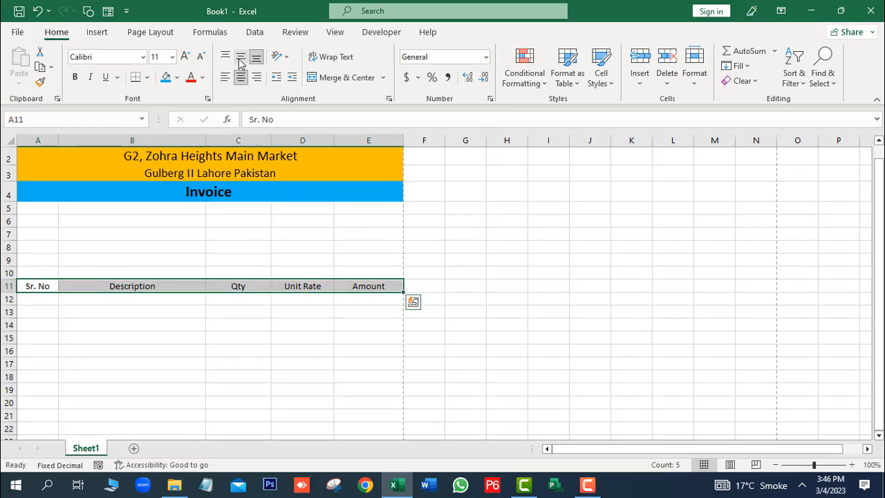
click(241, 57)
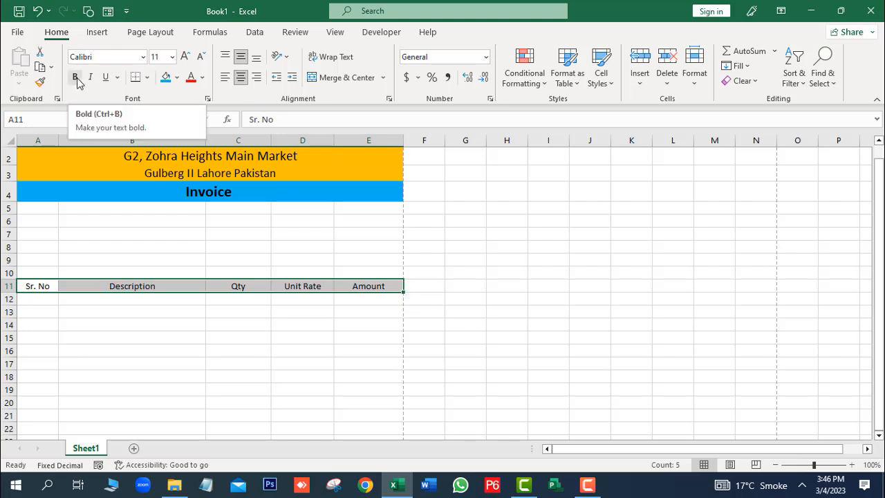
click(76, 79)
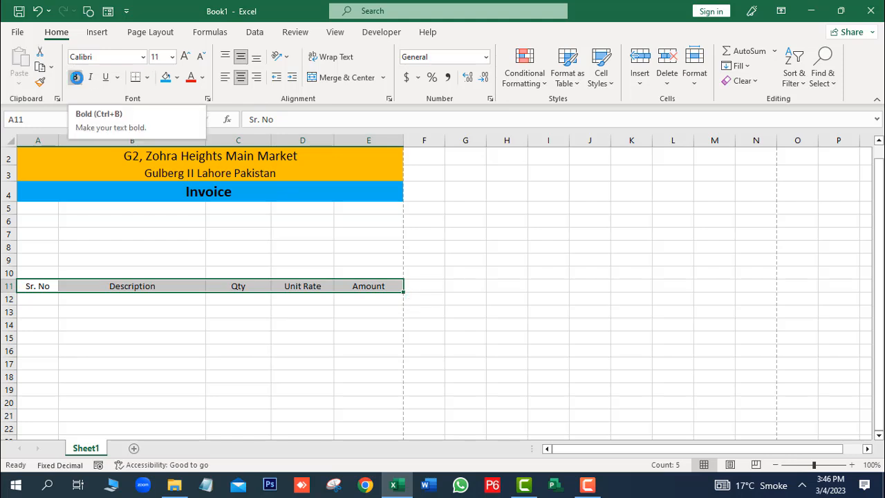
click(184, 58)
click(434, 324)
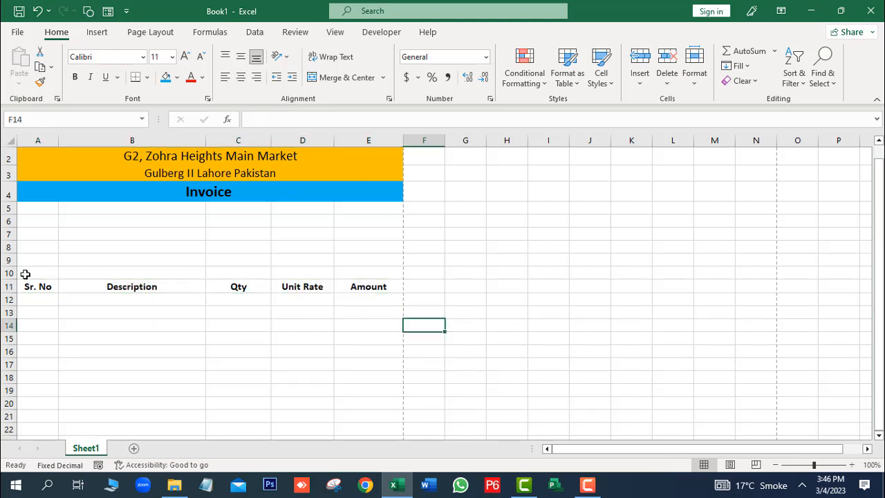
drag(32, 287, 375, 284)
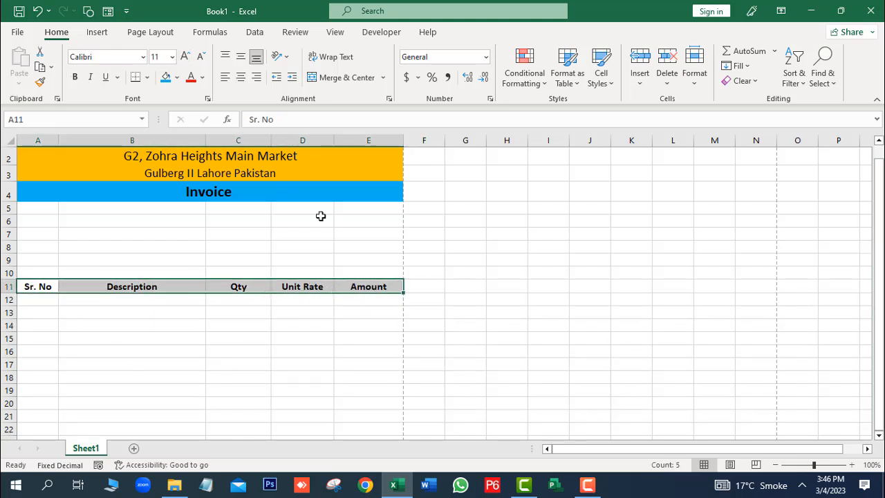
Step: Put an outside border around the row 11 headings A11:E11
click(147, 76)
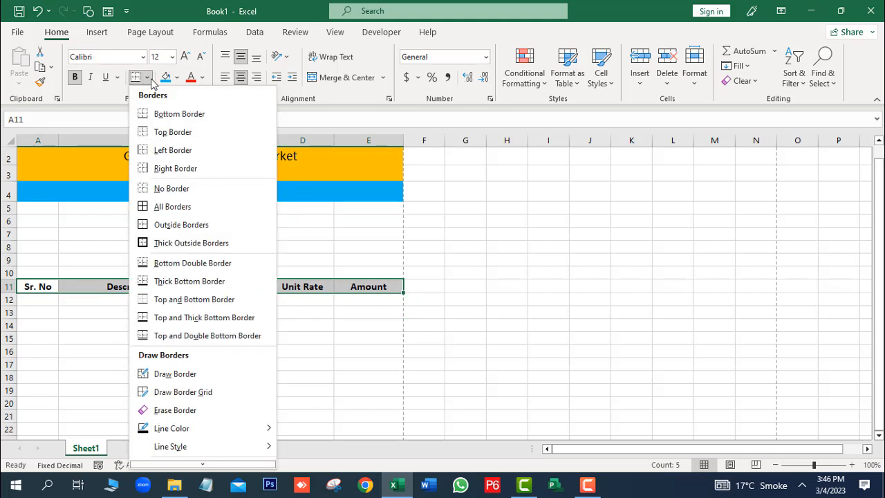
click(183, 231)
click(511, 364)
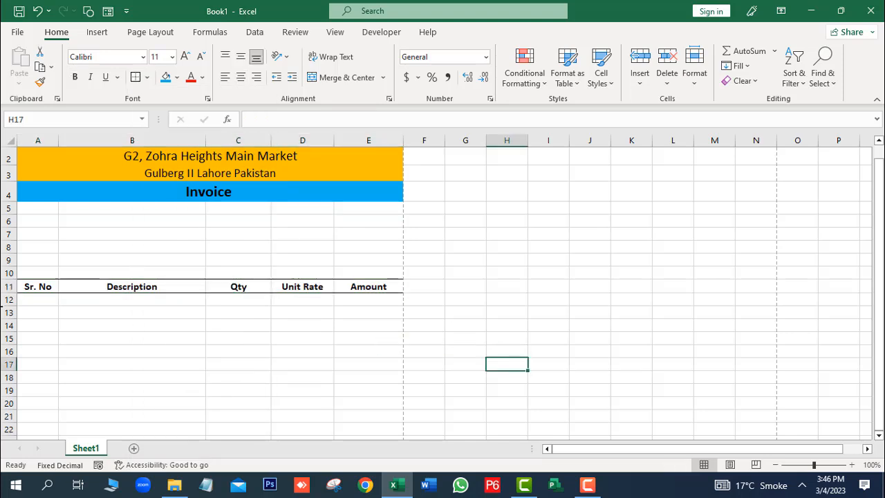
drag(880, 196, 880, 196)
Step: Box each column, Sr. No through Amount, from row 11 to 26 in outside borders
drag(32, 286, 45, 403)
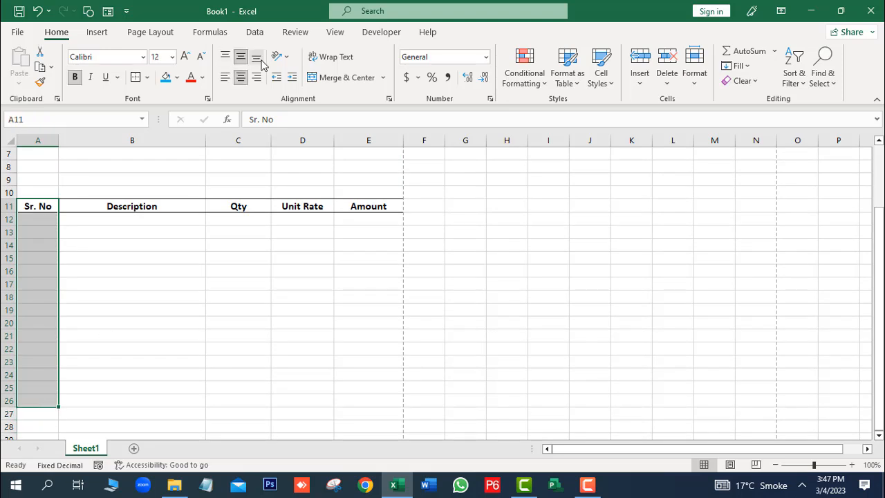
click(136, 78)
drag(129, 206, 115, 403)
click(136, 78)
click(297, 291)
drag(235, 206, 234, 406)
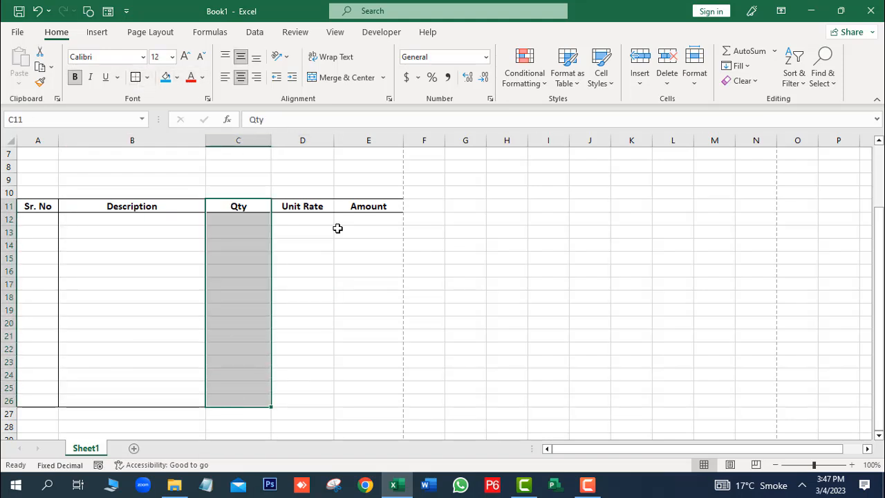
drag(303, 206, 305, 405)
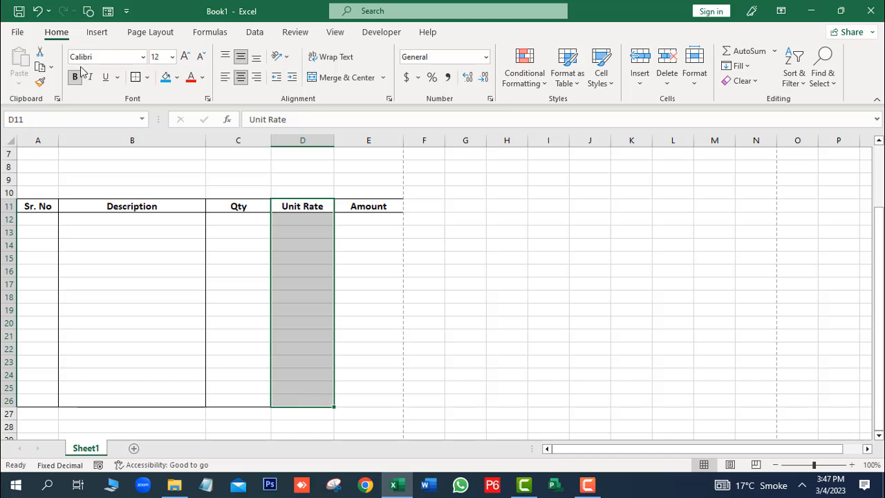
click(139, 79)
drag(359, 206, 377, 401)
click(138, 80)
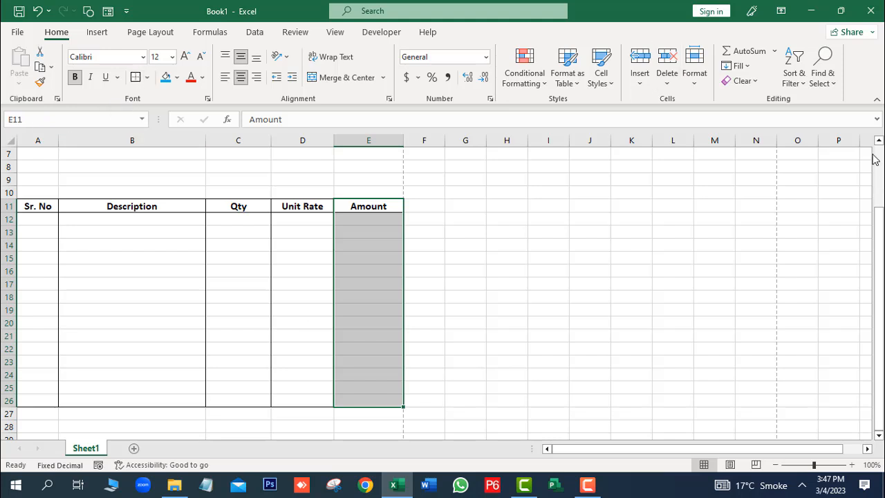
drag(879, 288, 878, 339)
Step: Apply a fill colour to the row 11 heading cells
click(338, 428)
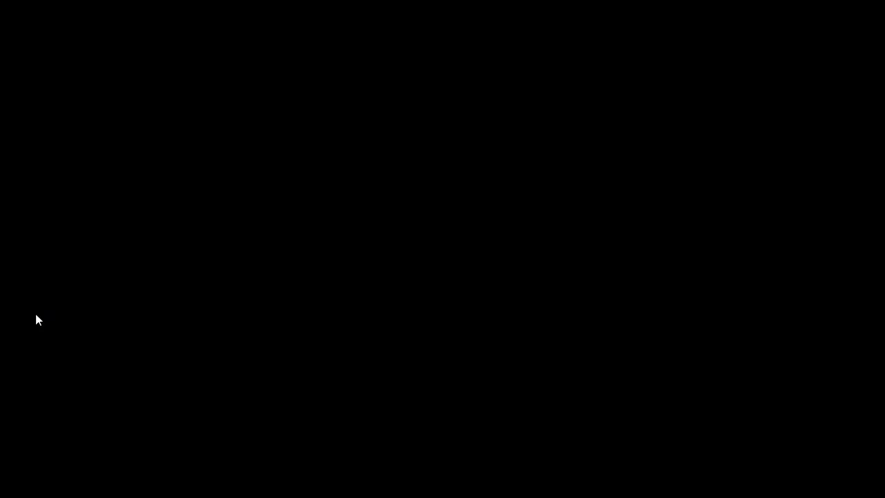
drag(36, 306, 382, 306)
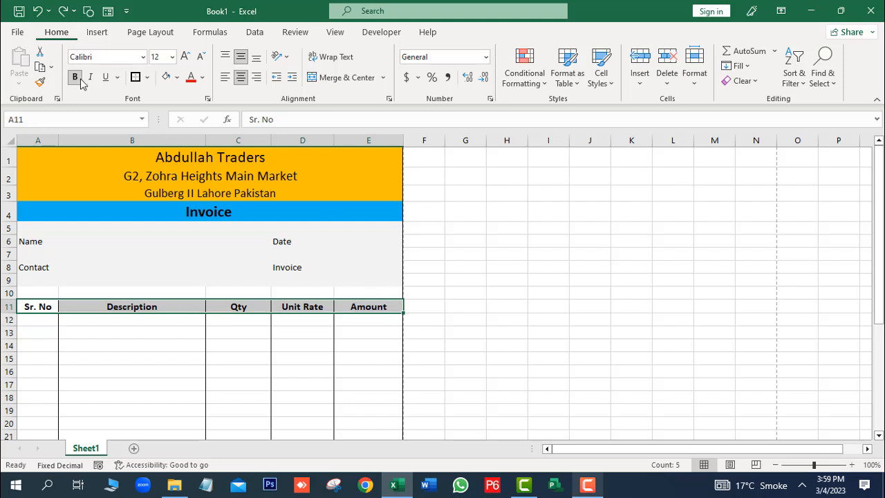
click(165, 76)
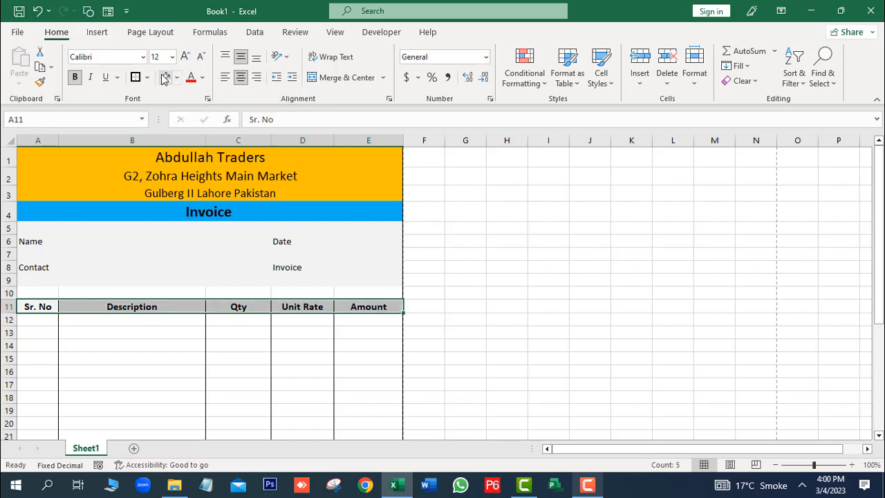
click(247, 355)
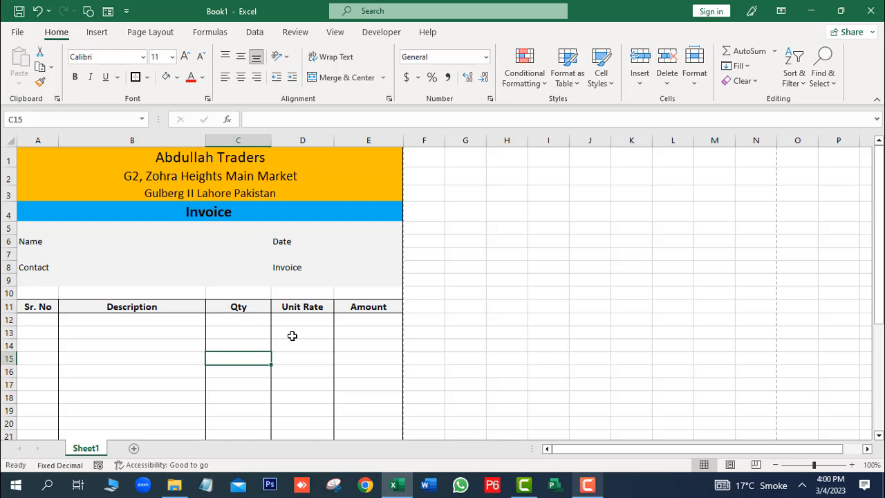
Step: Number the Sr. No cells A12:A14 as 1, 2 and 3 using the fill handle
click(39, 322)
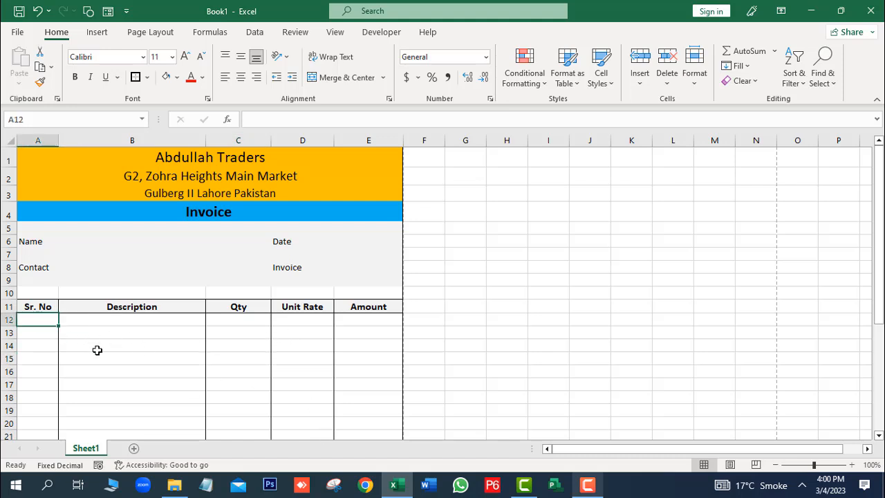
text(1)
key(Return)
text(2)
key(Return)
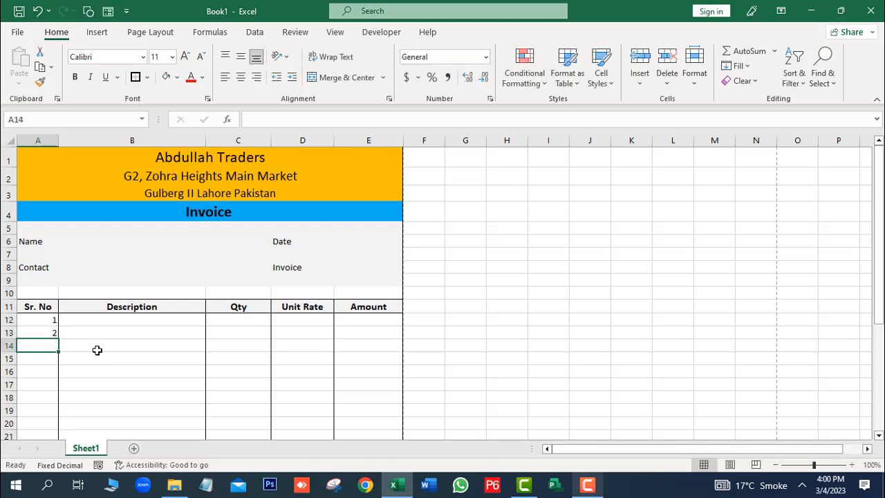
drag(51, 318, 58, 356)
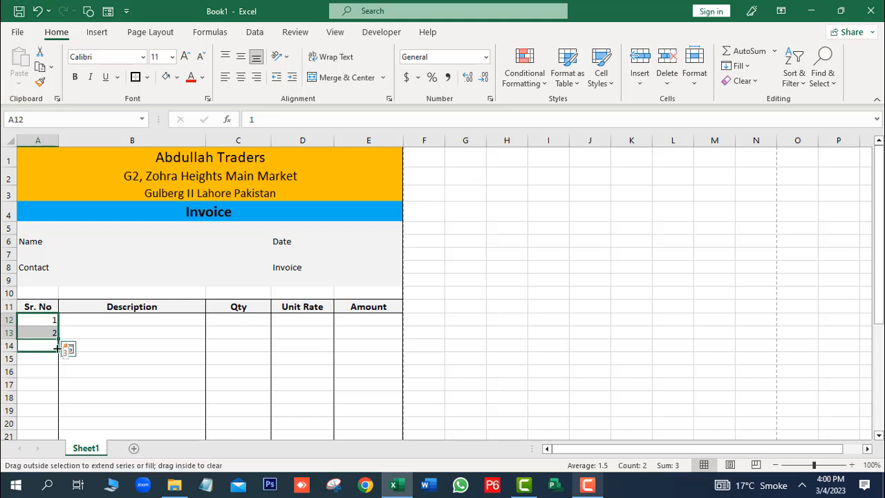
click(156, 345)
click(141, 320)
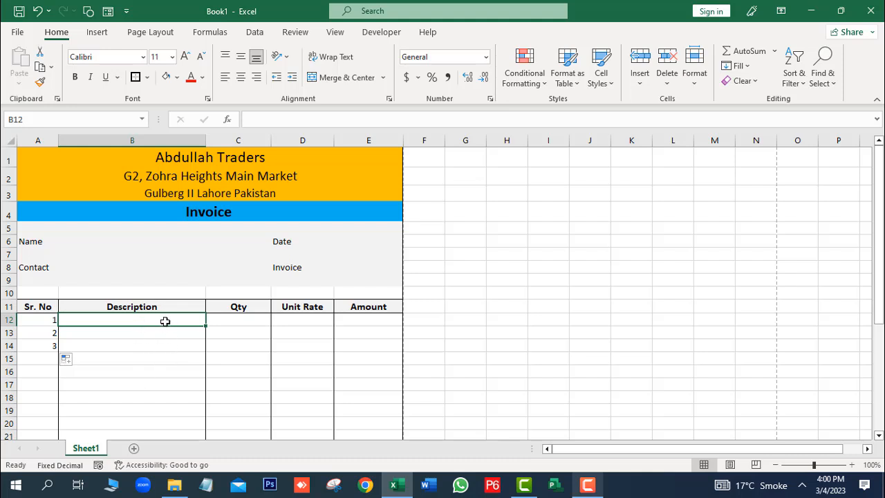
drag(878, 201, 876, 251)
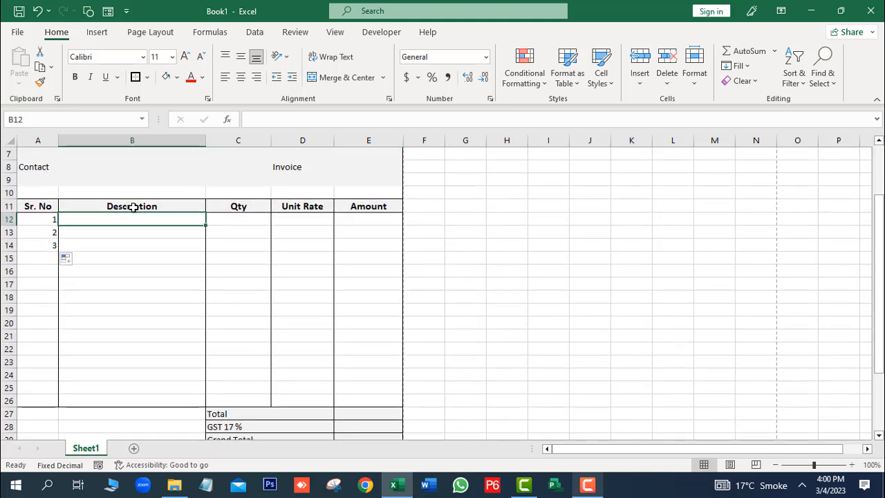
Step: Add a List validation to B12:B26 offering Dell Core i7, Toshiba Core i5 and Acer Core i7
drag(134, 215, 141, 403)
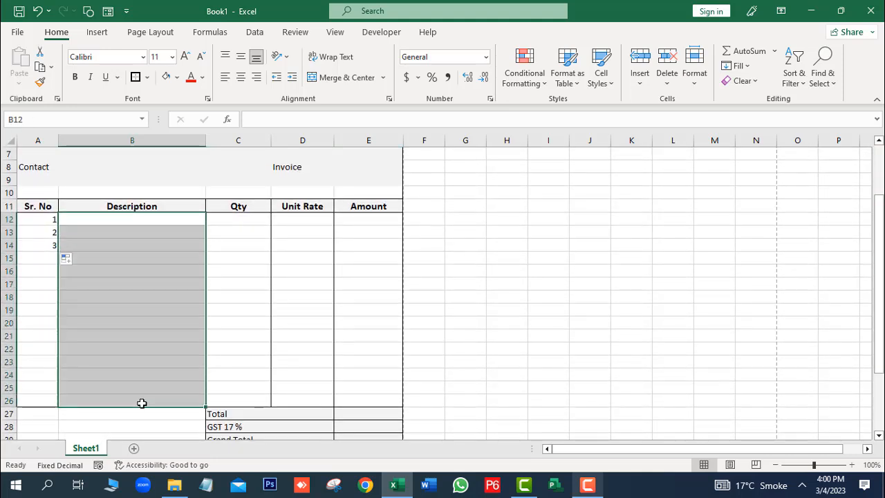
click(254, 32)
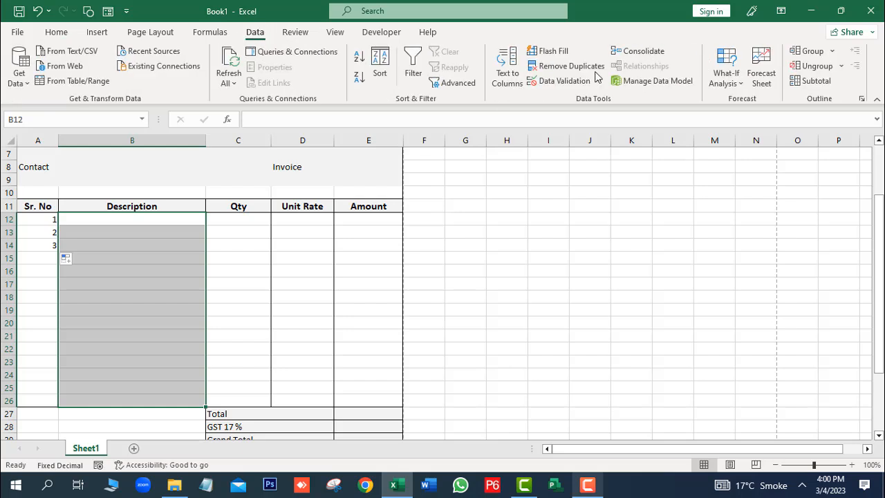
click(557, 81)
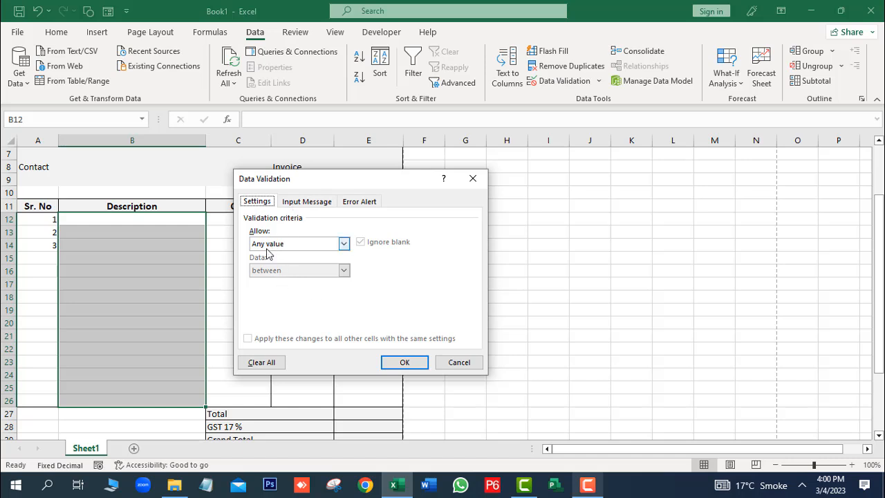
click(293, 245)
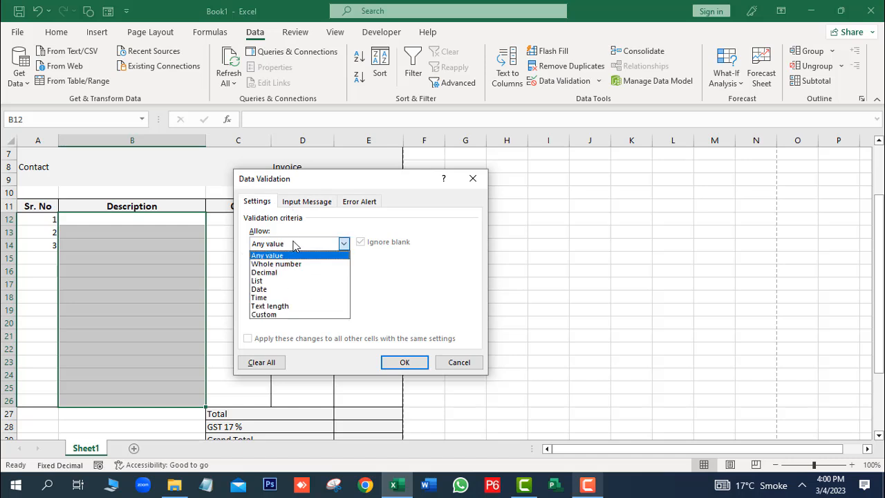
click(283, 281)
click(311, 296)
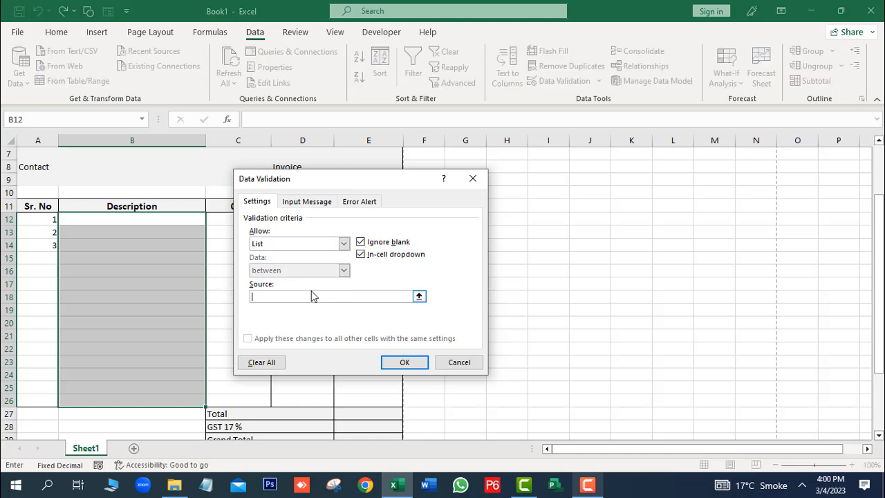
text(Dell Core i7, Toshiba)
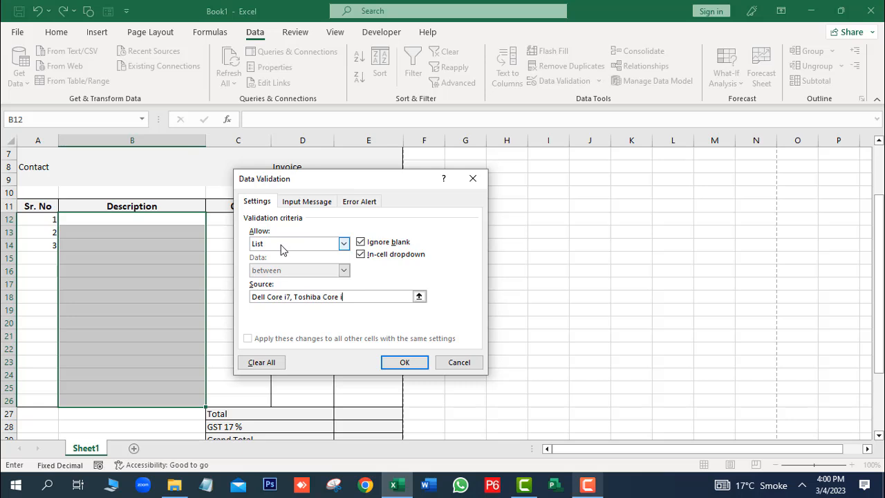
text(Core i5)
text(, )
text(Acer)
text( Cod)
text(e )
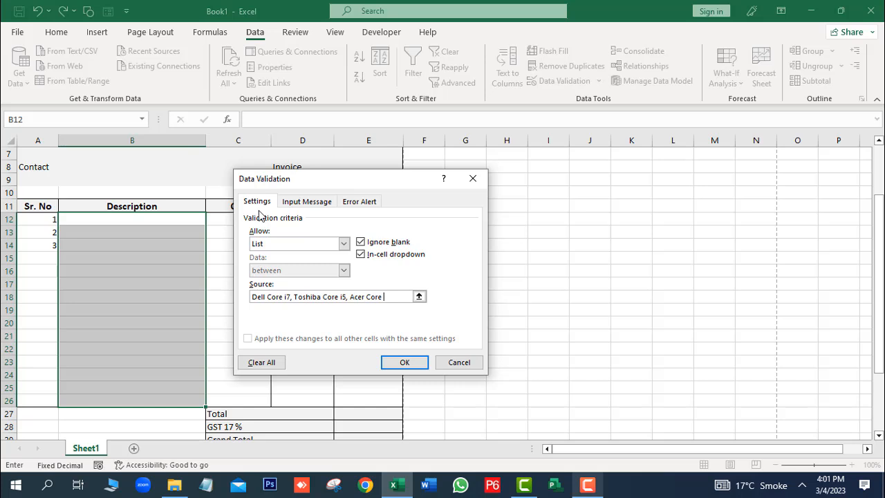
text(i7)
click(405, 363)
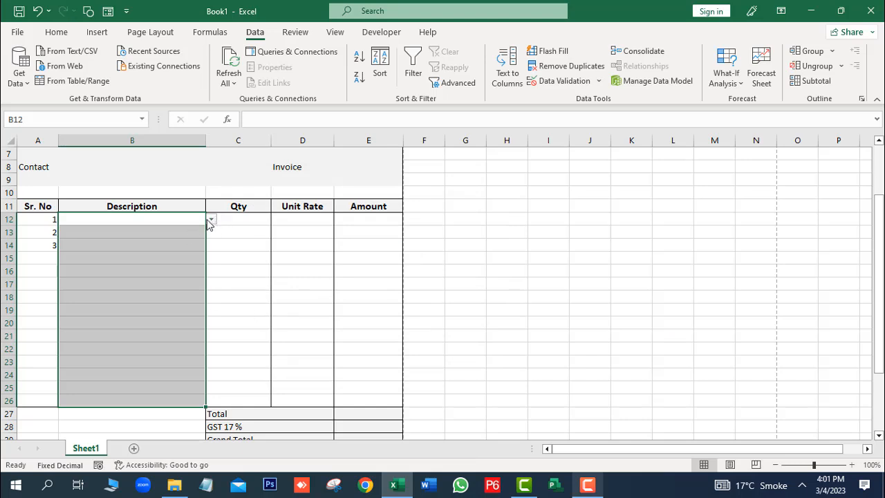
Step: Enter Dell Core i7, quantity 5 and unit rate 150000 in row 12
click(211, 221)
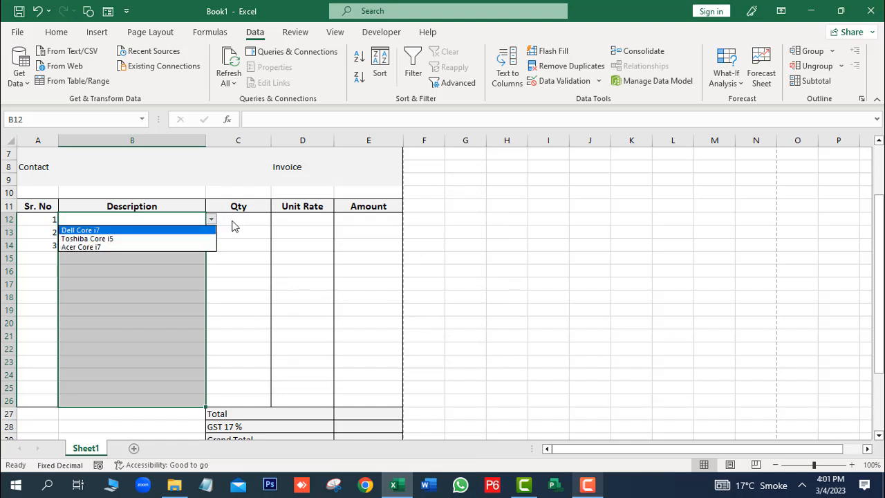
click(83, 231)
click(249, 219)
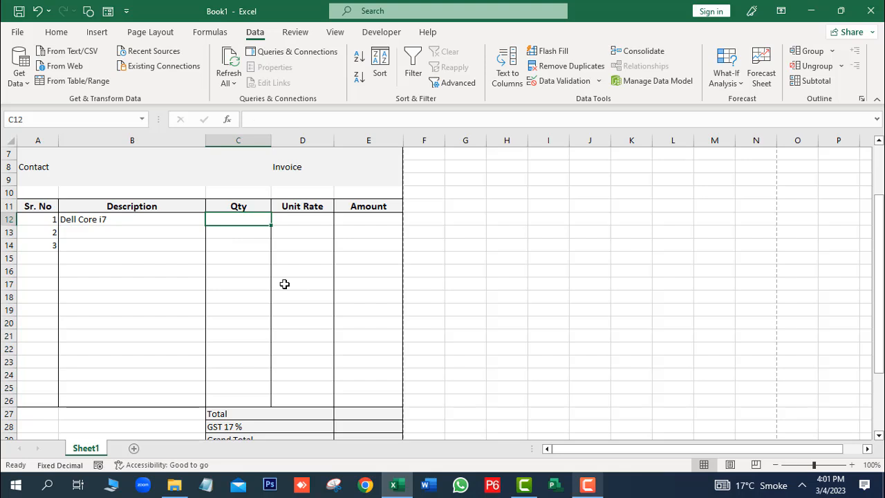
text(5)
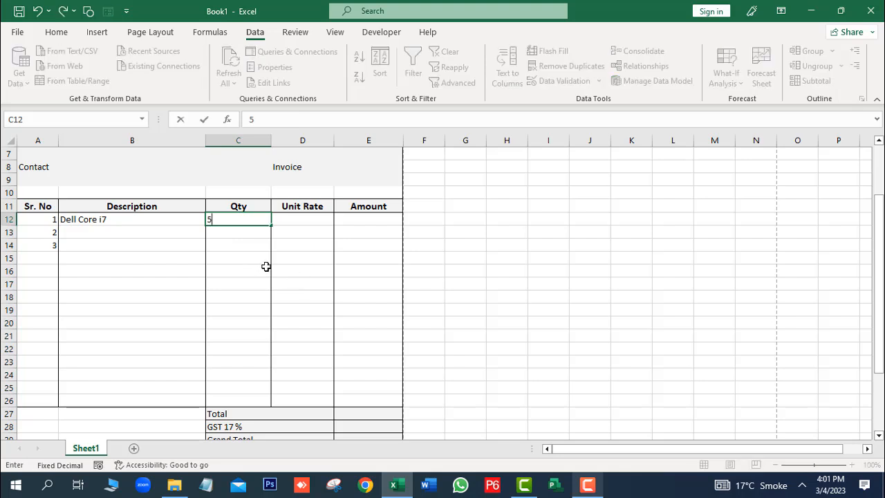
click(295, 241)
click(301, 222)
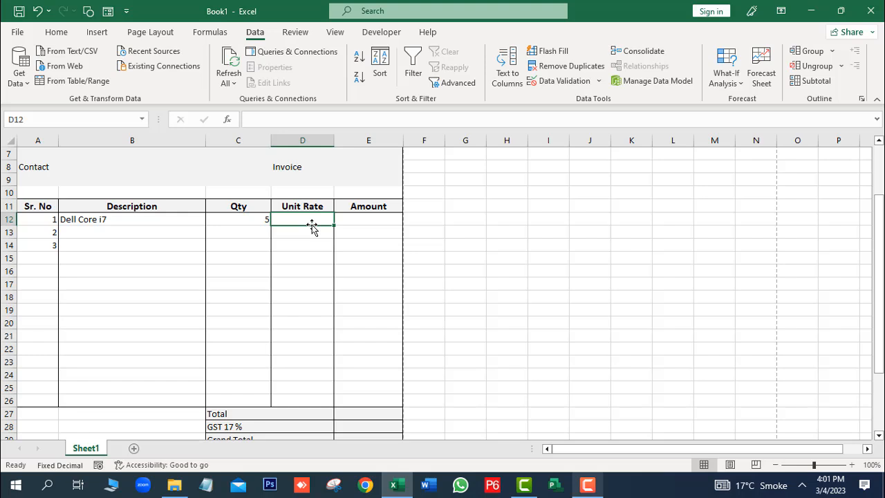
text(15000)
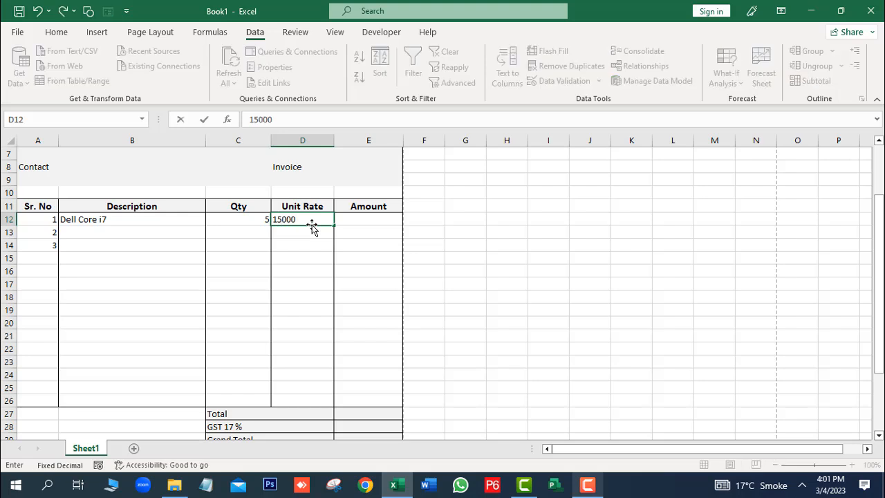
text(0)
click(375, 217)
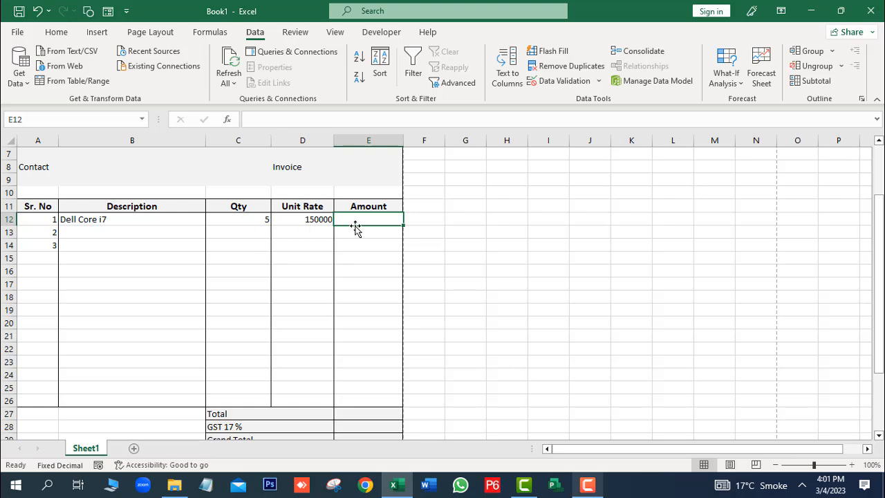
Step: Enter the Amount formula =C12*D12 in E12 and fill it down to E26
text(=)
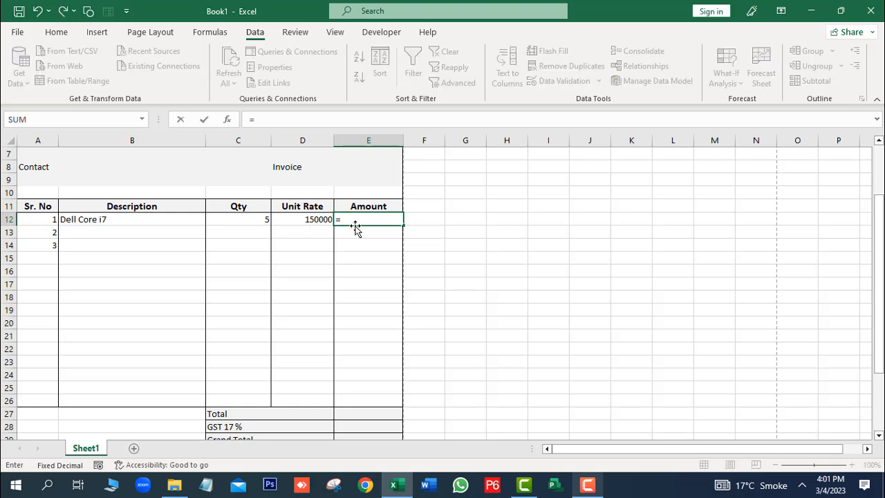
click(261, 222)
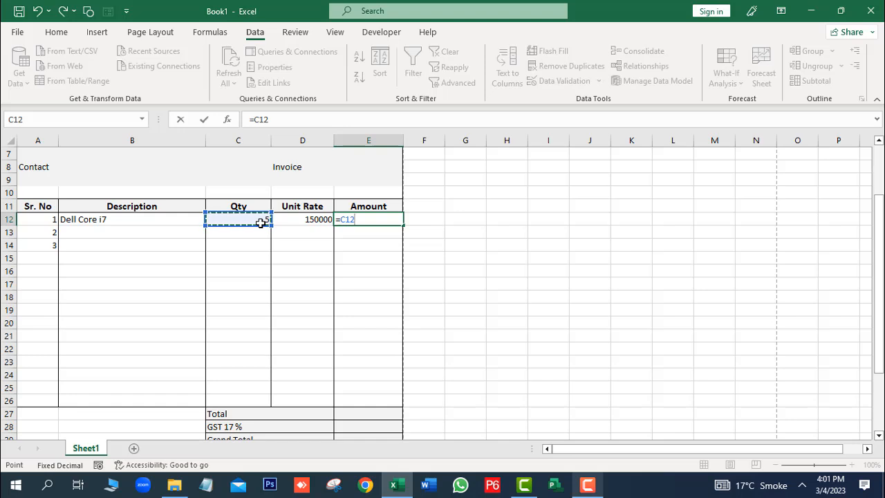
text(*)
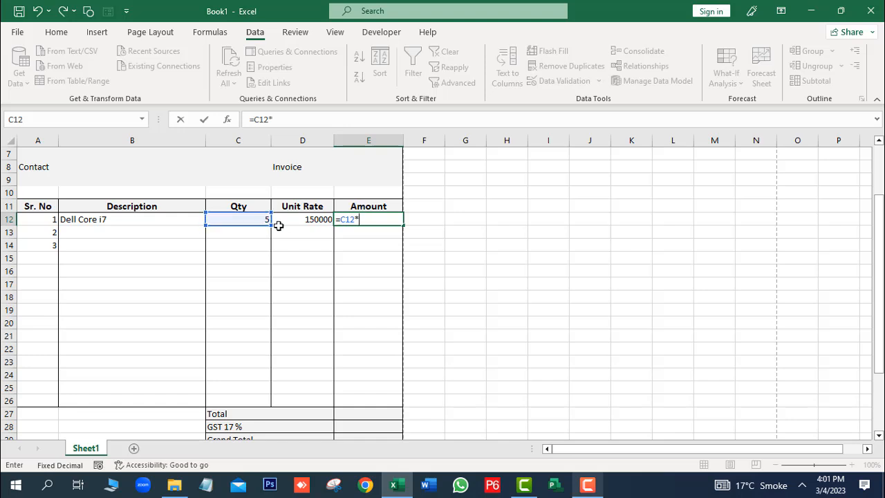
click(299, 218)
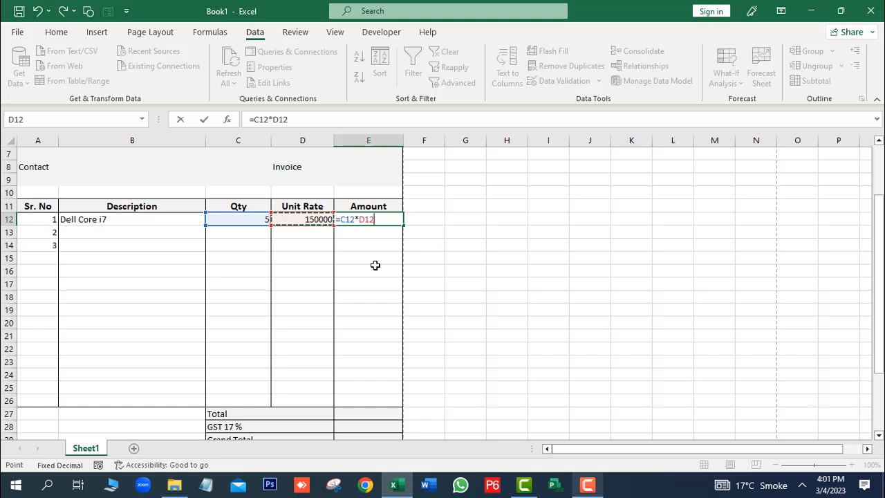
key(Return)
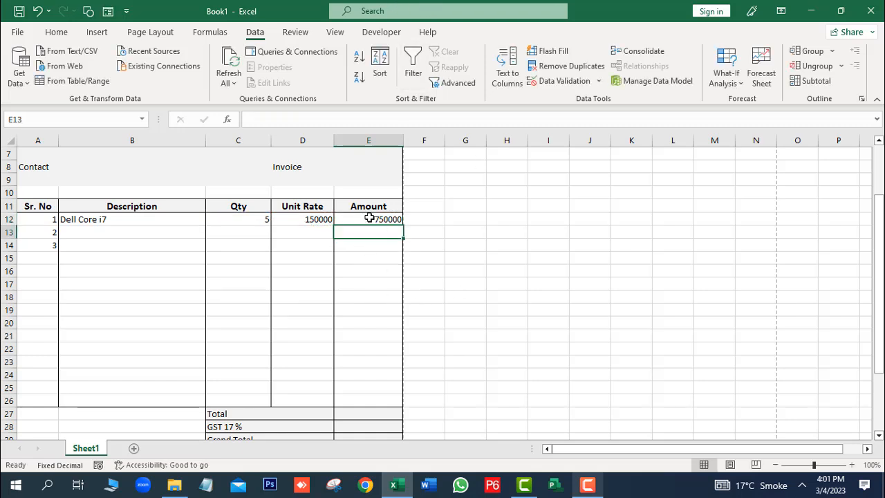
click(370, 218)
drag(402, 226, 382, 403)
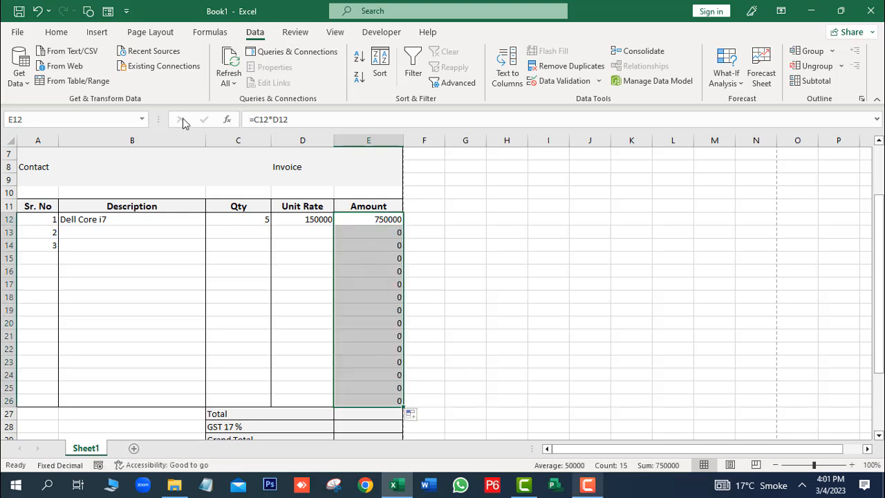
click(239, 271)
Step: Fill row 13 with Toshiba Core i5, quantity 2 and unit rate 120000
click(102, 237)
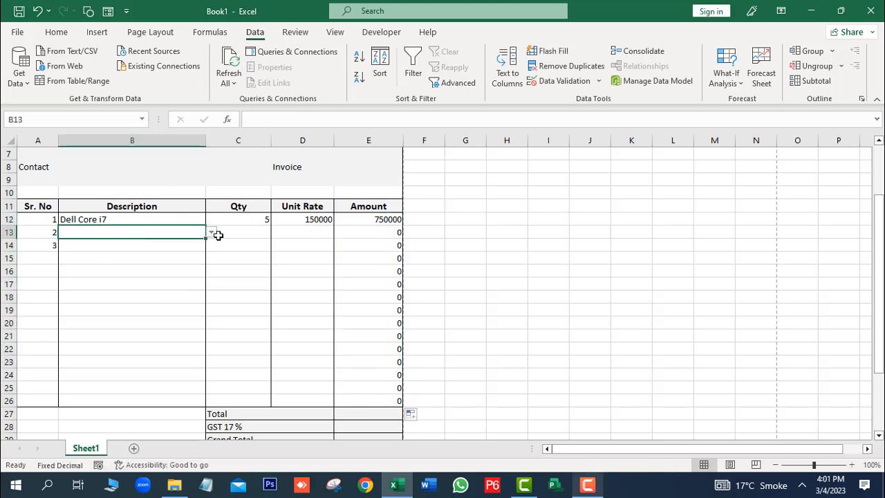
click(212, 234)
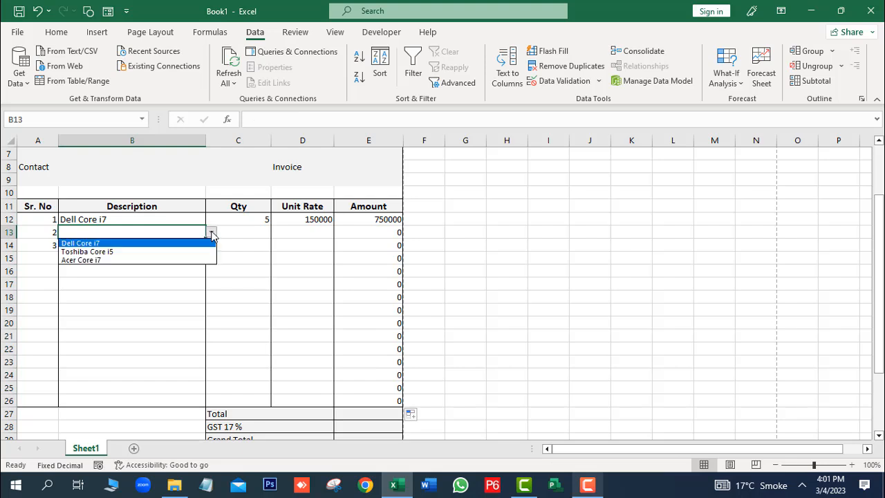
click(113, 253)
click(250, 233)
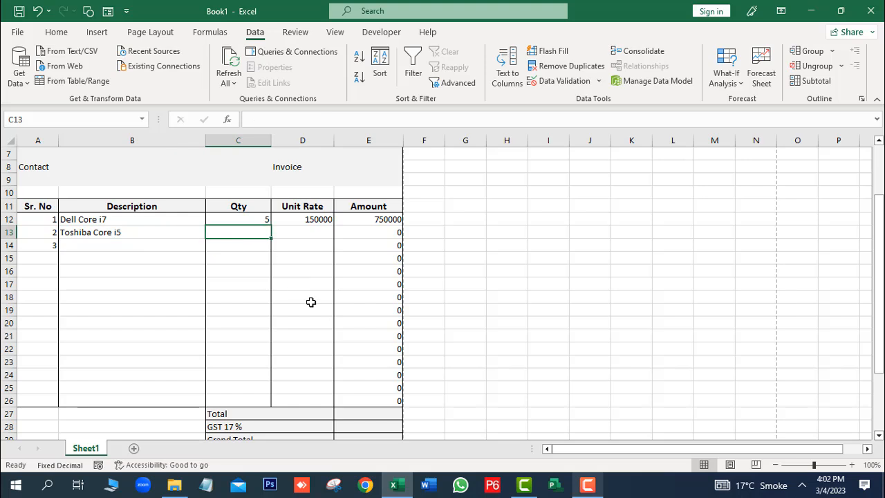
text(2)
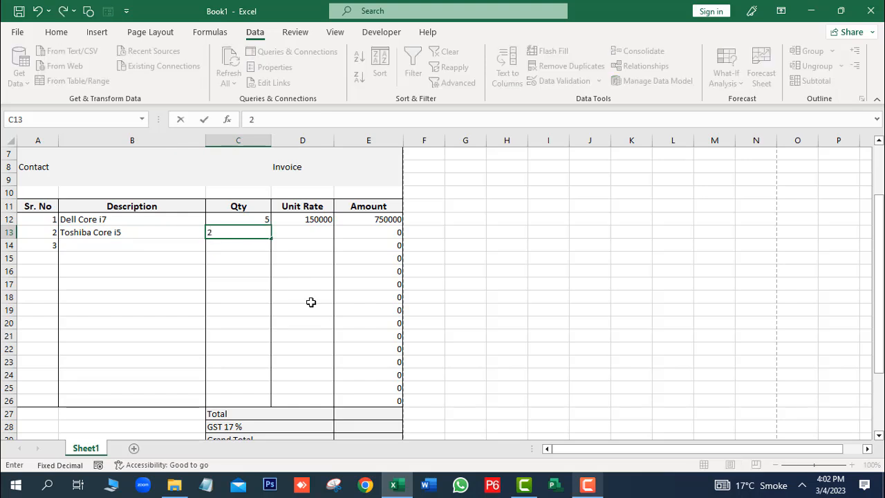
click(307, 234)
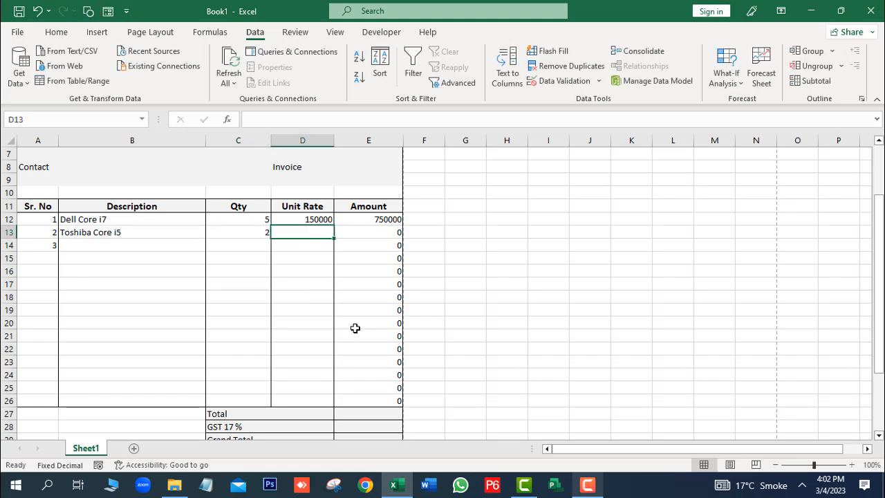
text(120)
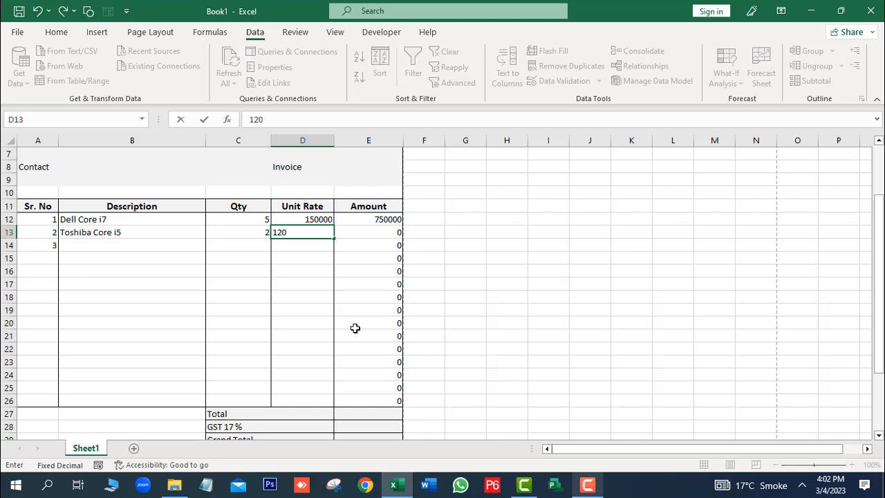
text(000)
key(Return)
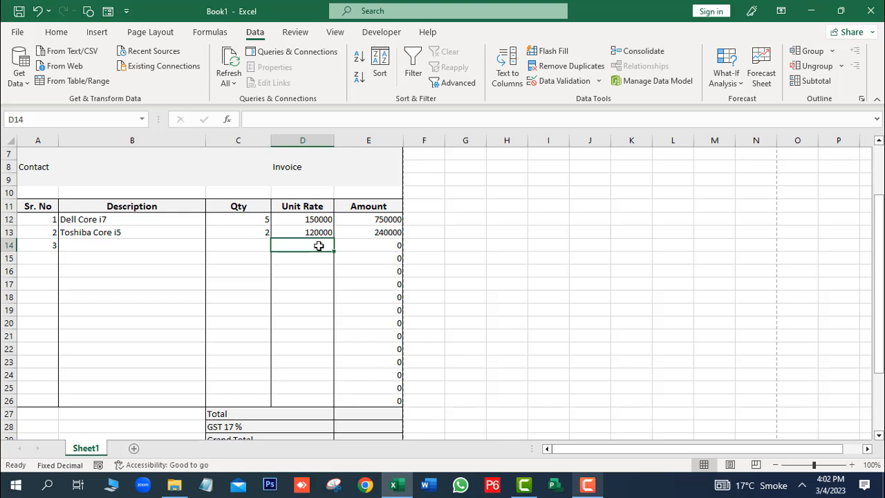
Step: Fill row 14 with Acer Core i7, quantity 1 and unit rate 130000
click(261, 244)
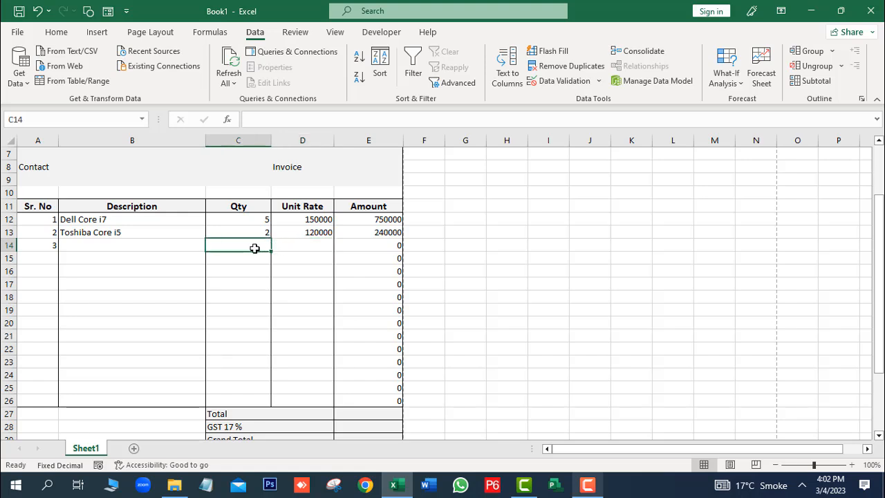
click(177, 246)
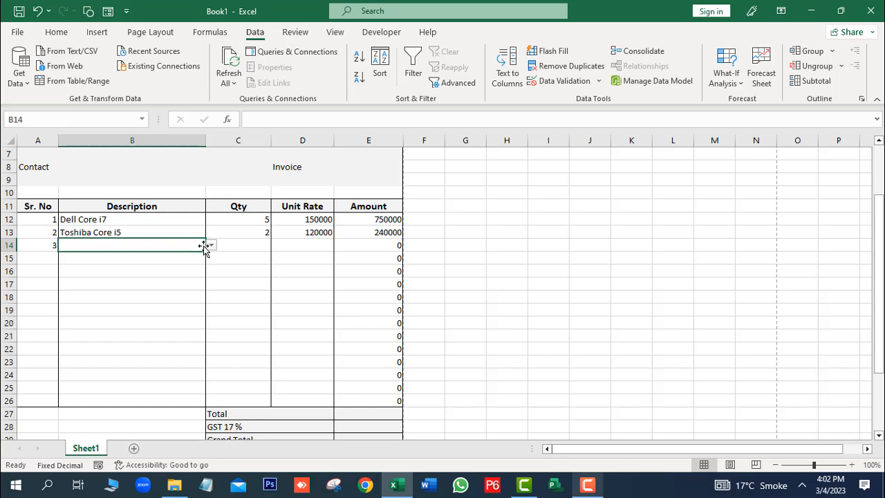
click(211, 245)
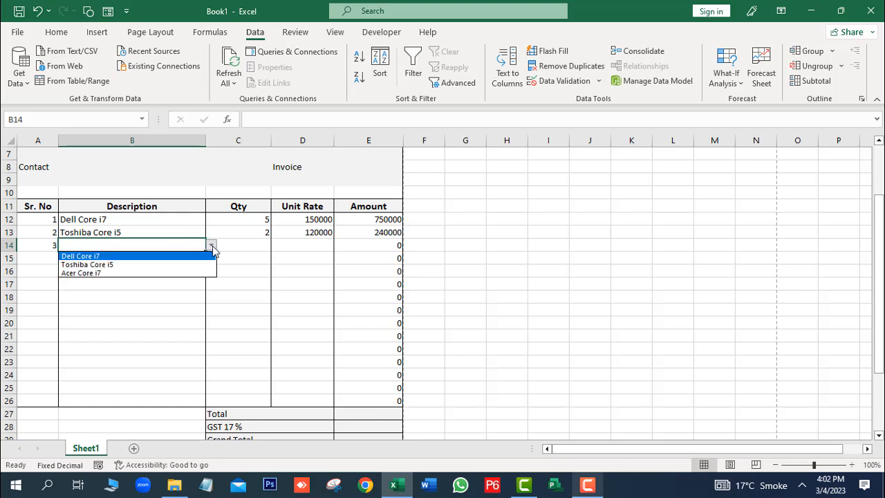
click(116, 273)
click(253, 243)
text(1)
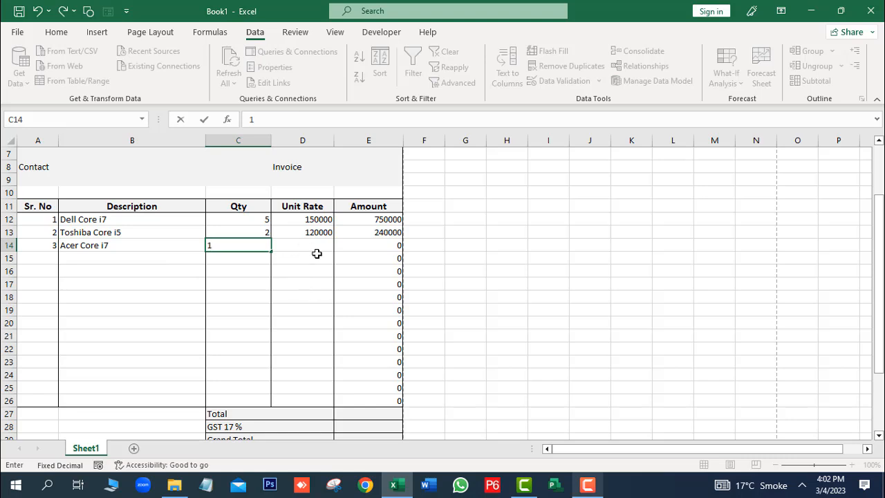
click(305, 246)
text(13000)
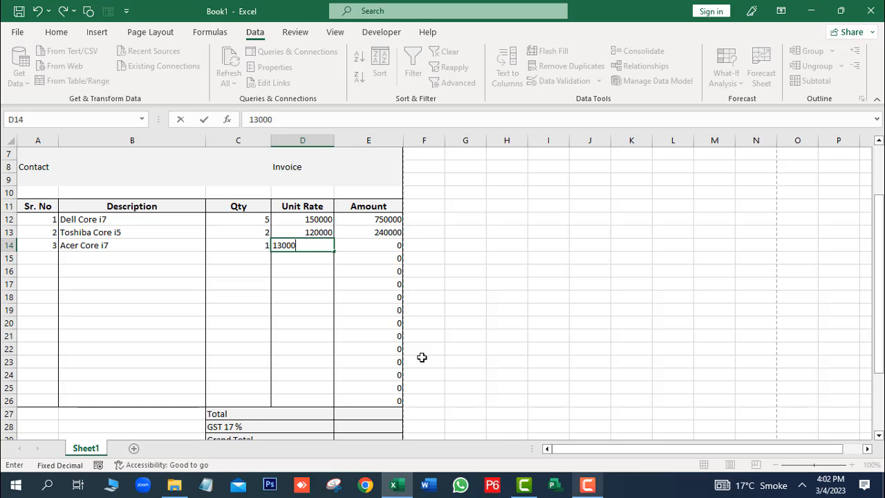
text(0)
key(Return)
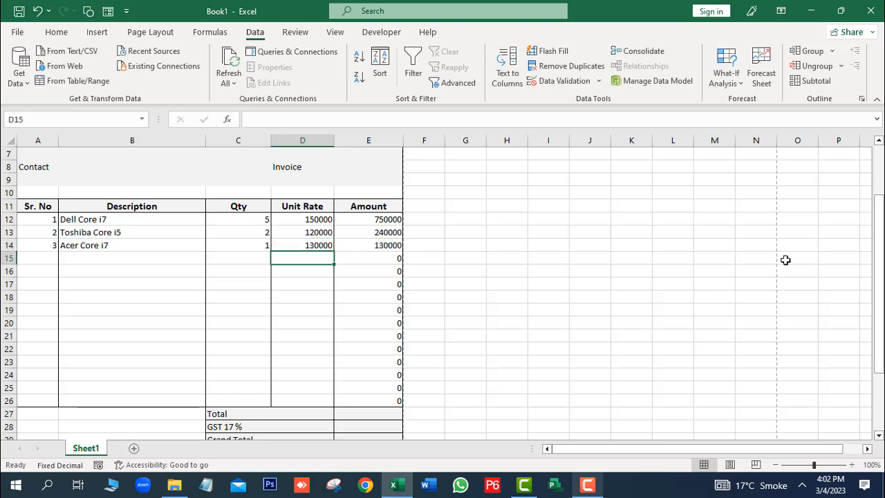
drag(878, 235, 878, 246)
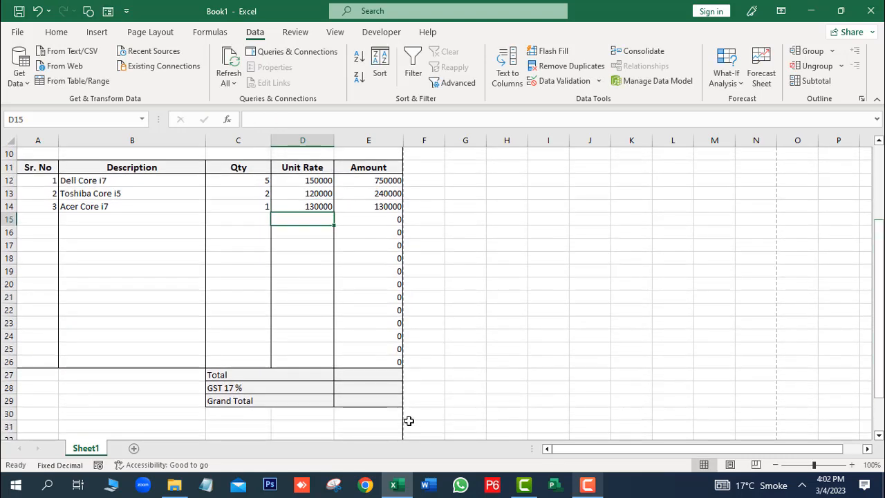
Step: Sum the Amount column into E27 (1120000) and compute GST as =E27*17% (190400)
click(367, 375)
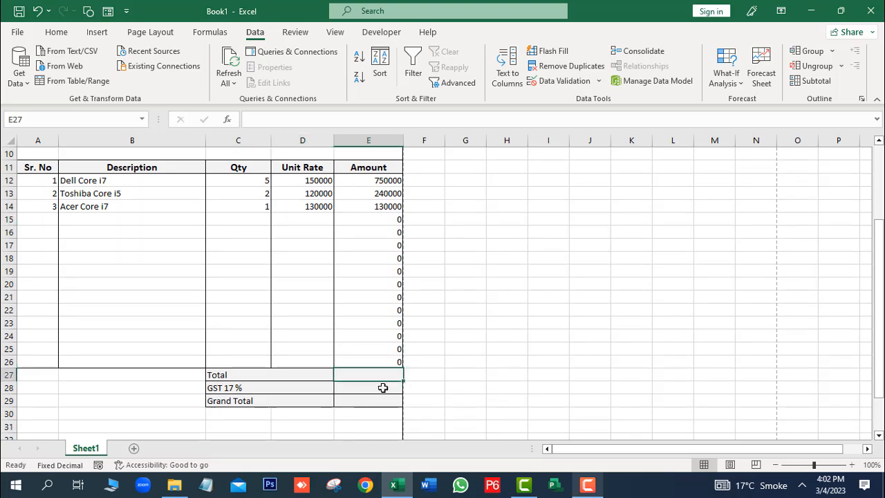
key(alt+equal)
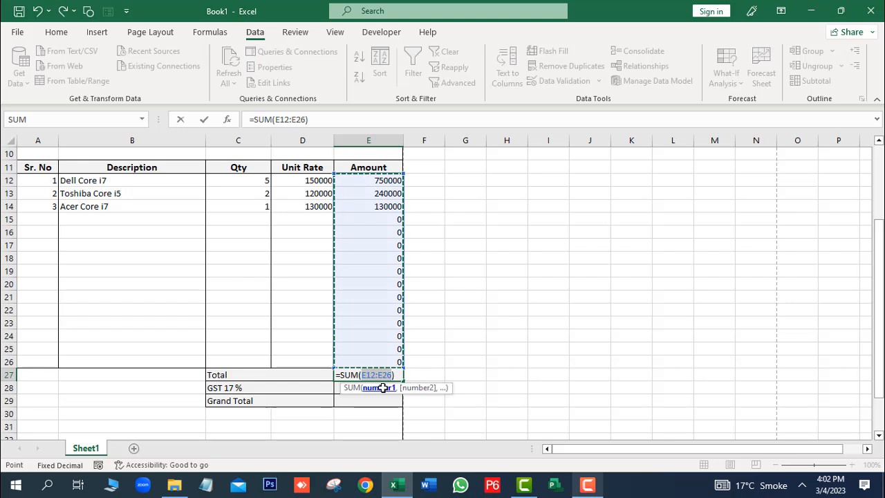
key(Return)
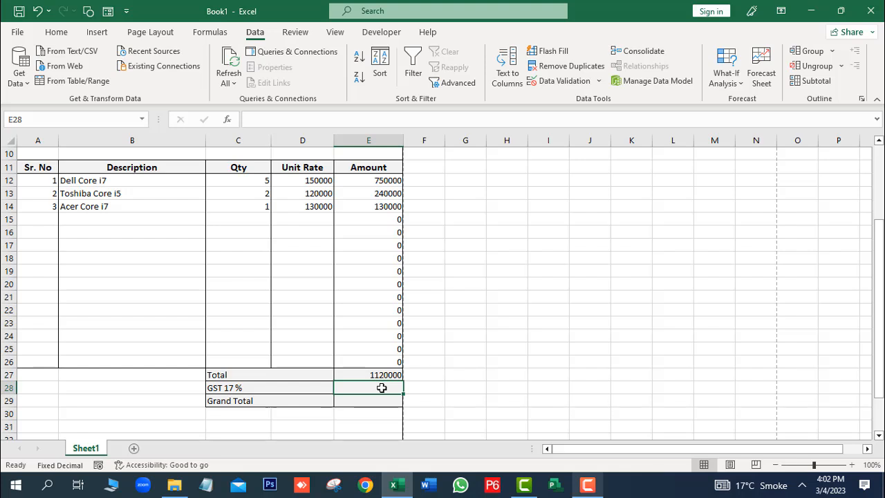
text(=)
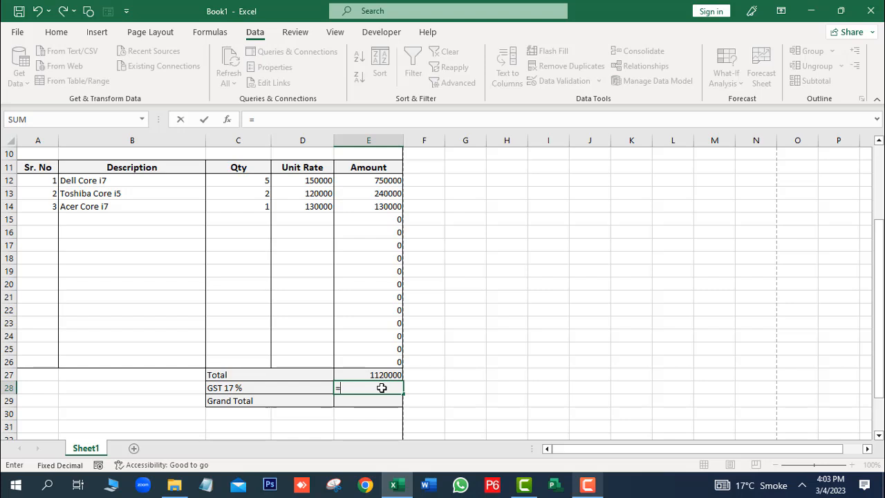
click(385, 372)
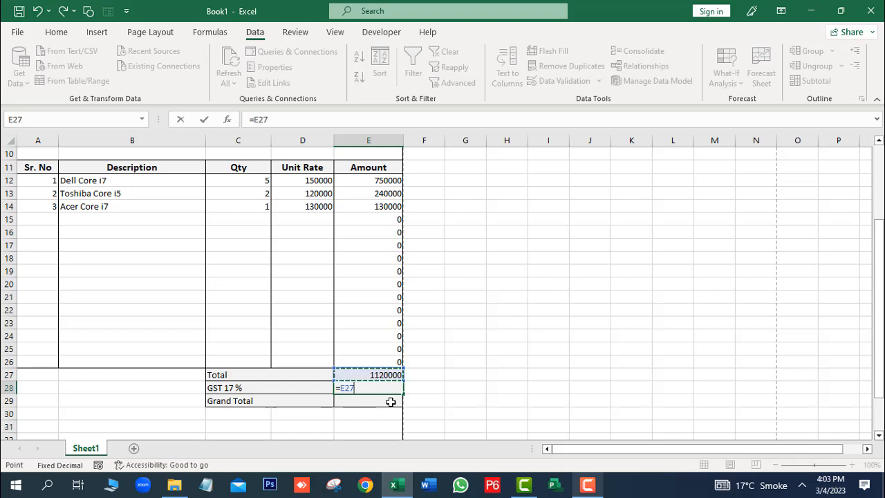
text(*)
text(17%)
key(Return)
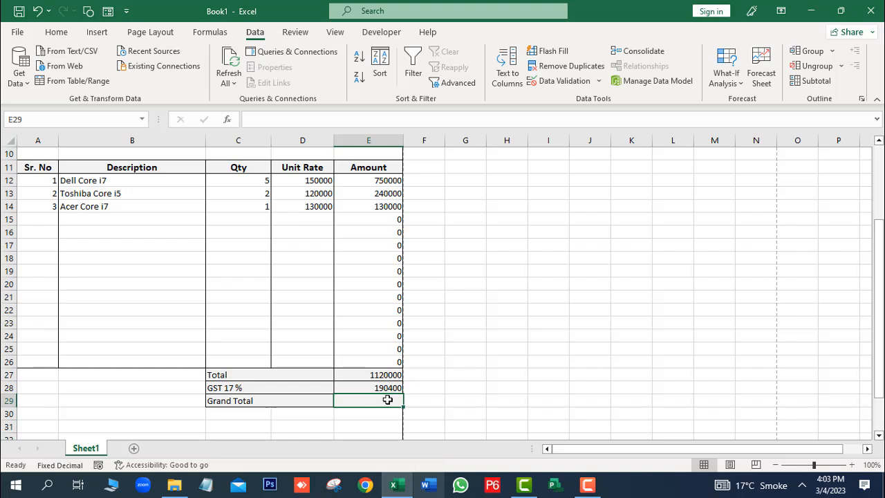
Step: Use AutoSum to add Total and GST into the Grand Total of 1310400
drag(388, 399, 388, 399)
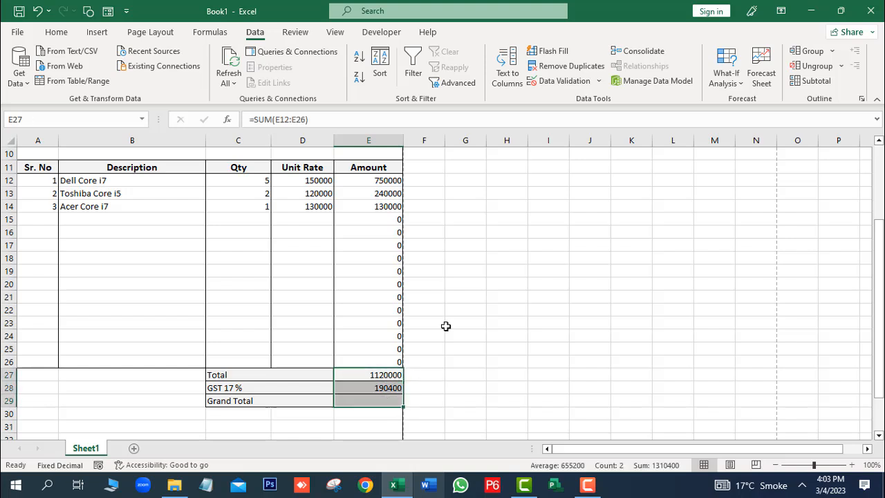
click(55, 32)
click(744, 58)
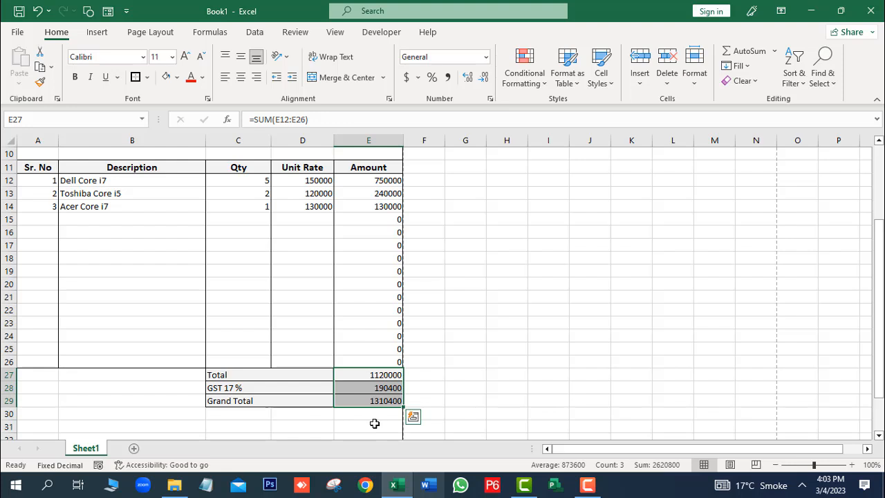
drag(878, 259, 879, 184)
click(100, 242)
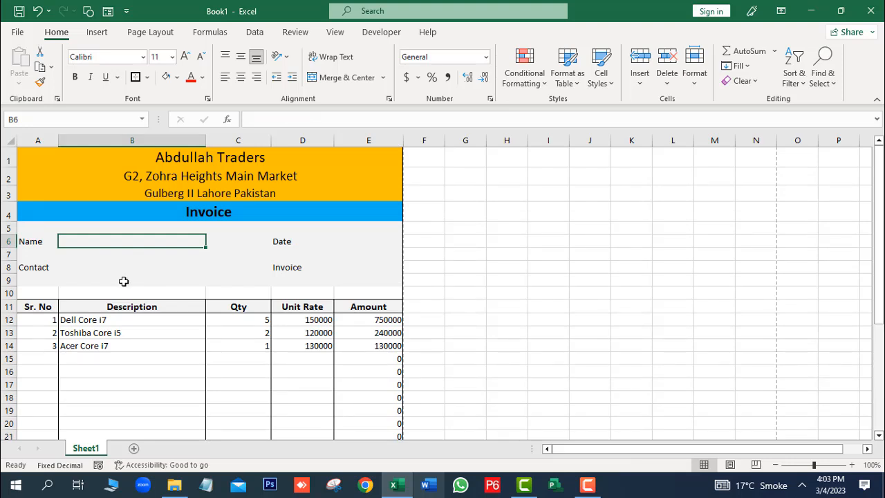
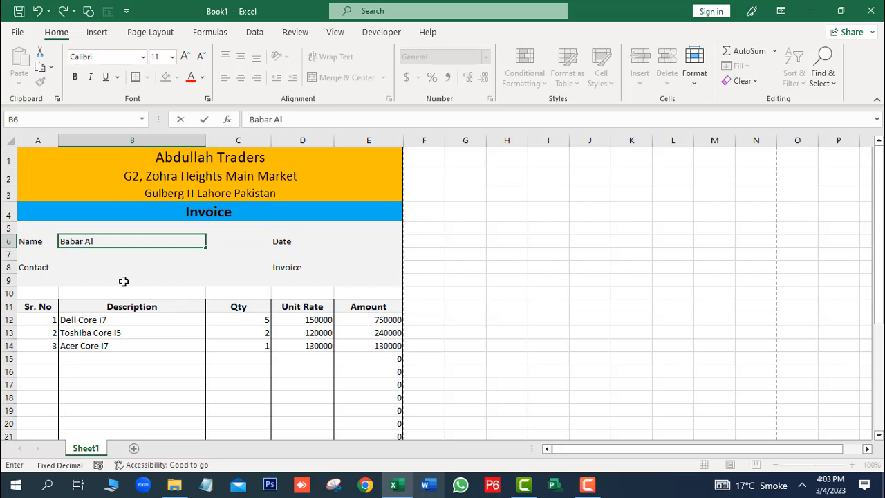
Step: Enter the customer's name in B6, contact number in B8, date 4/3/2023 in E6, and invoice number in E8
click(111, 267)
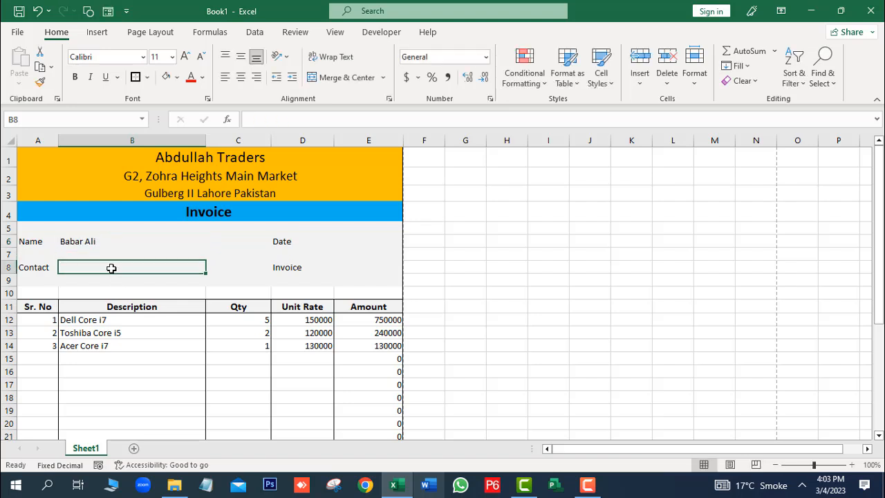
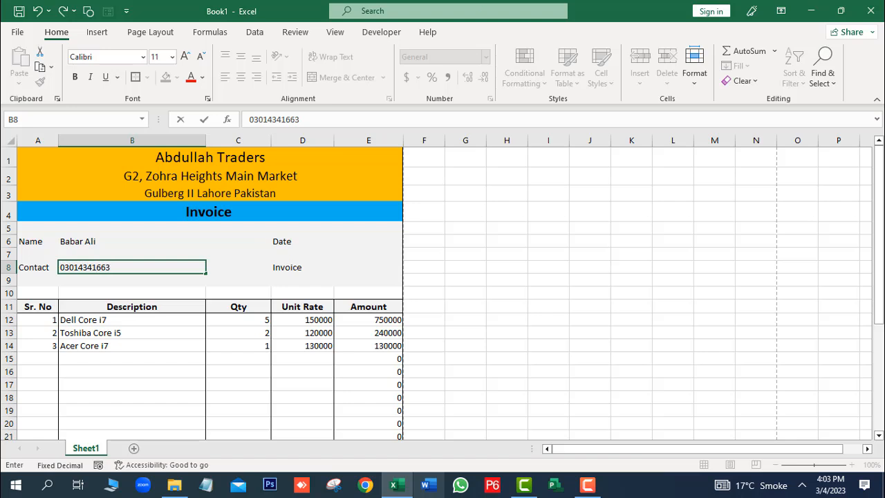
click(336, 244)
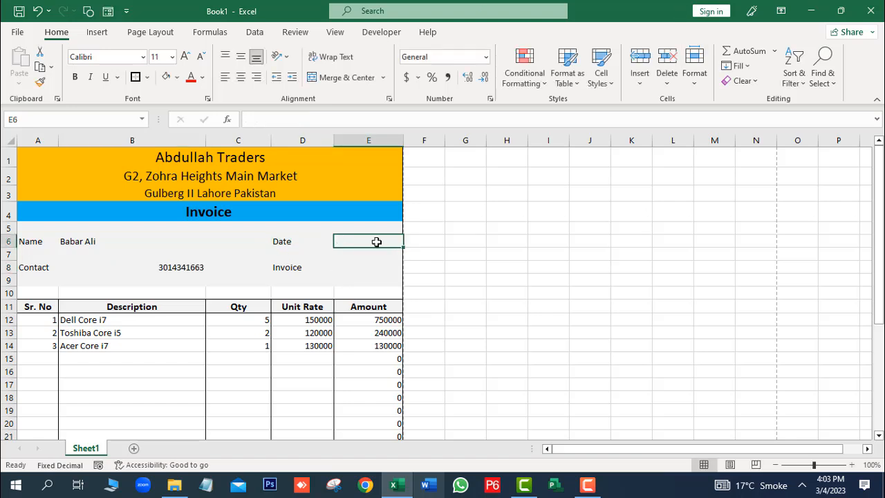
text(4/3/2023)
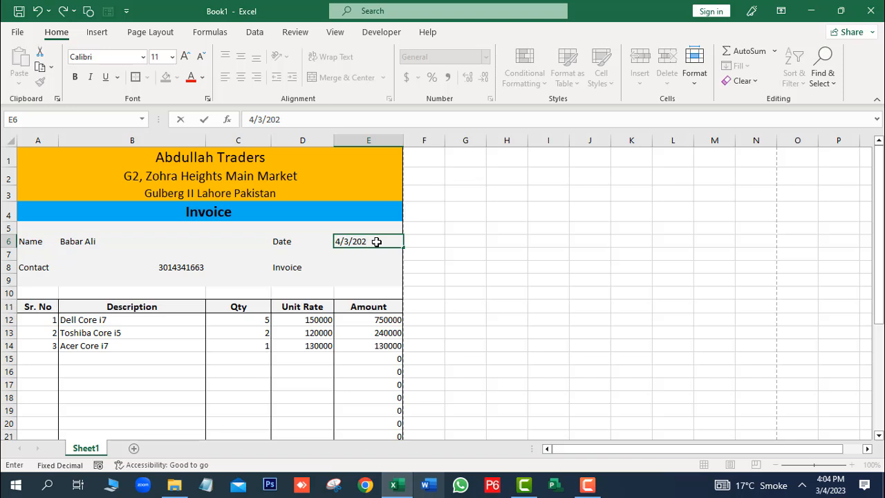
click(343, 266)
text(AT100)
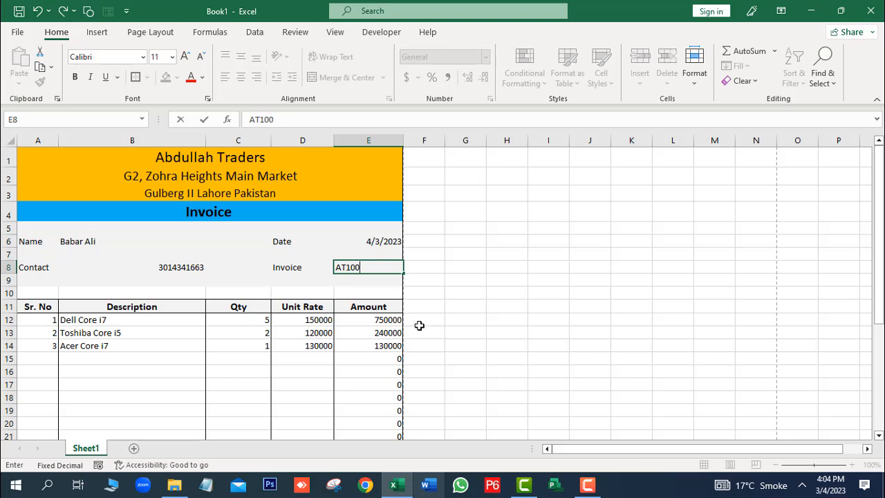
text(0)
click(376, 385)
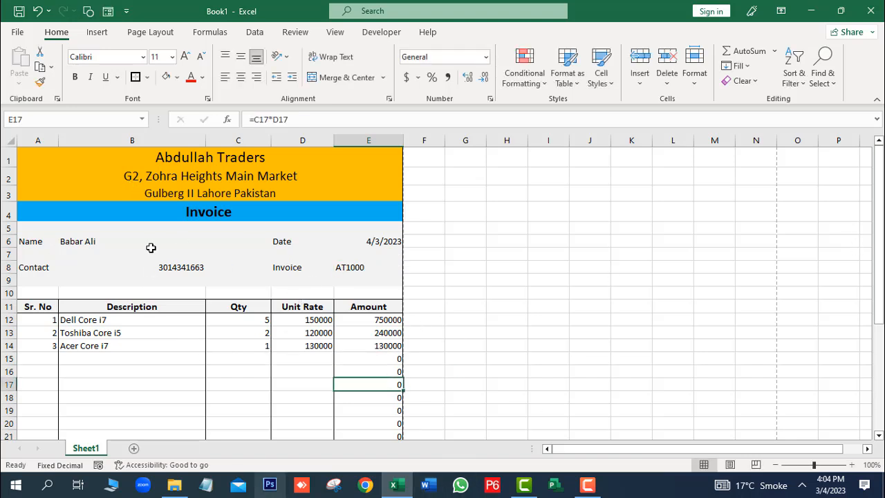
click(18, 34)
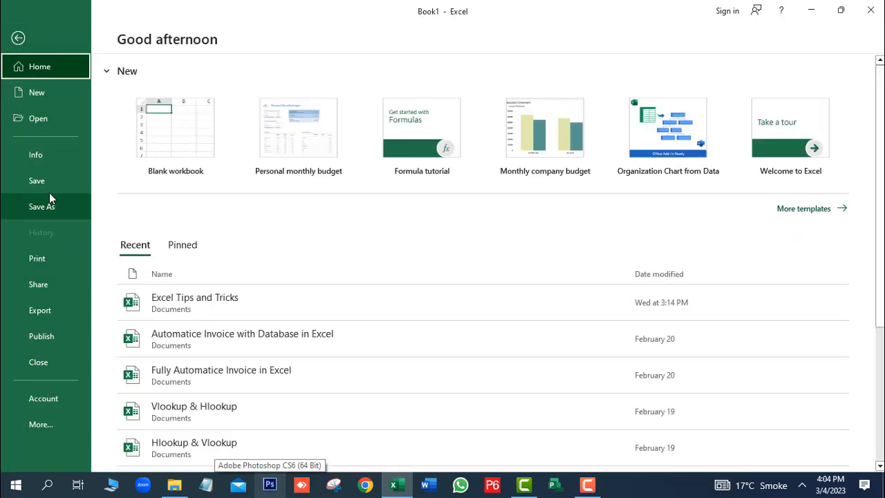
click(36, 257)
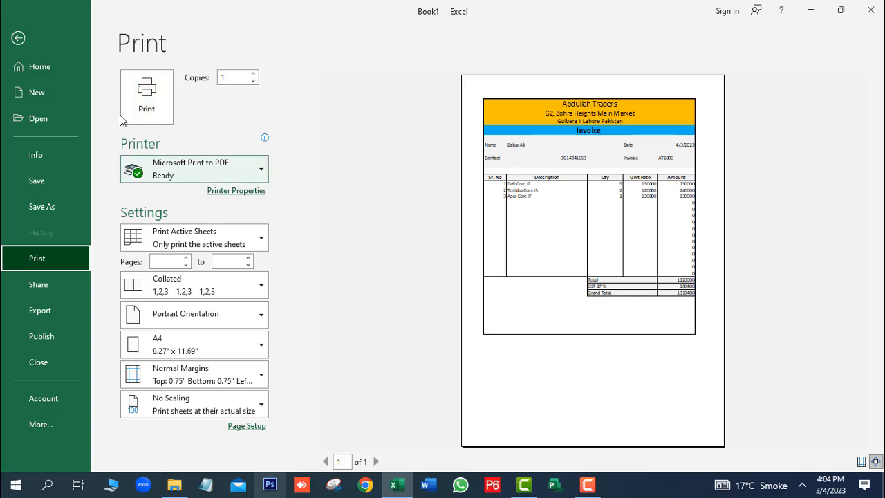
click(260, 169)
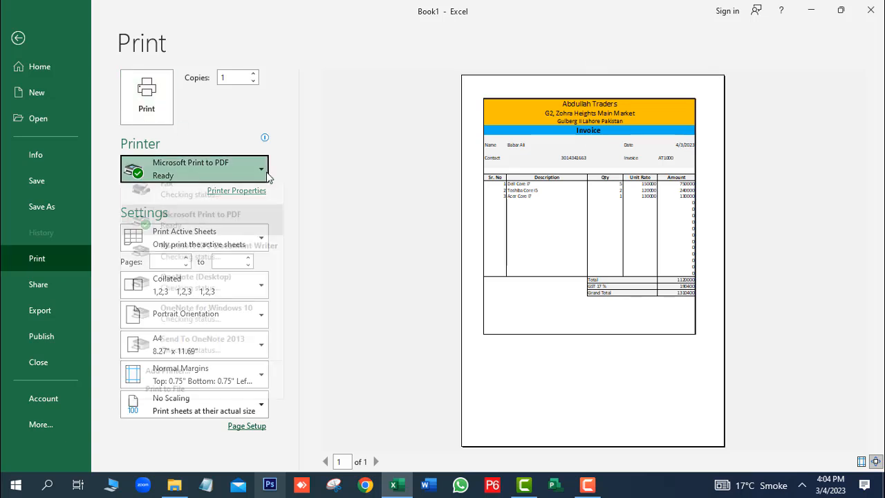
click(321, 169)
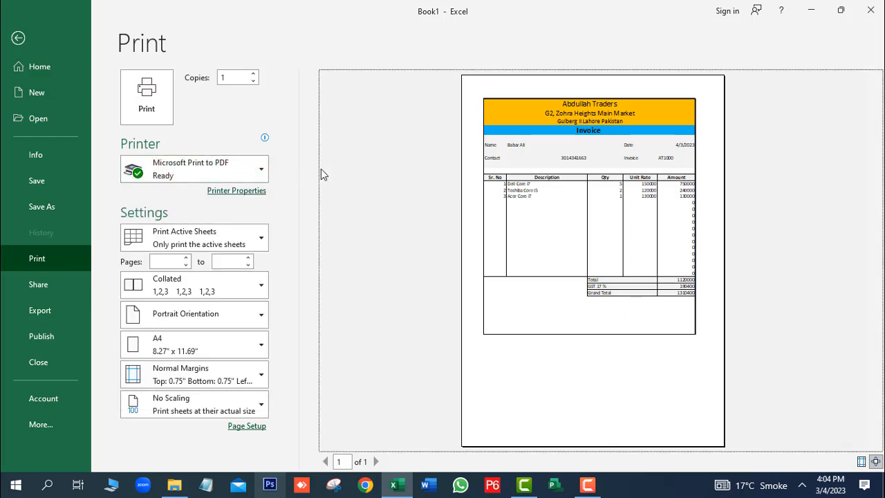
click(262, 175)
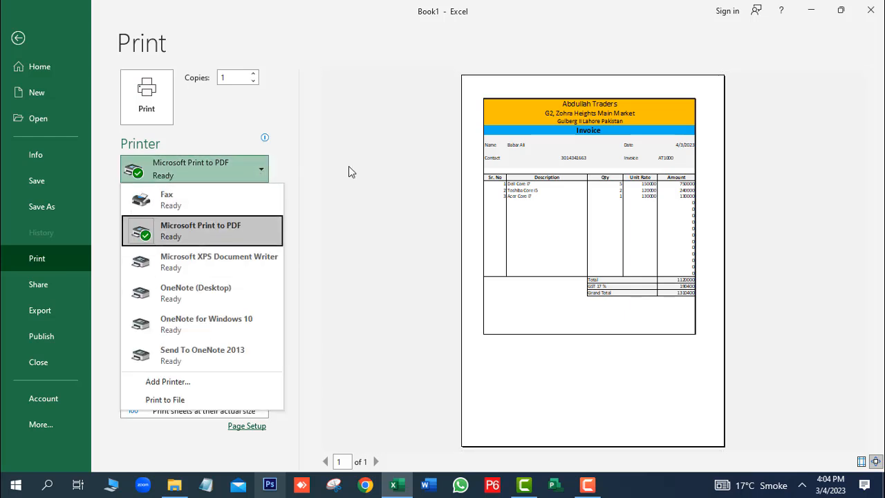
click(17, 38)
click(18, 38)
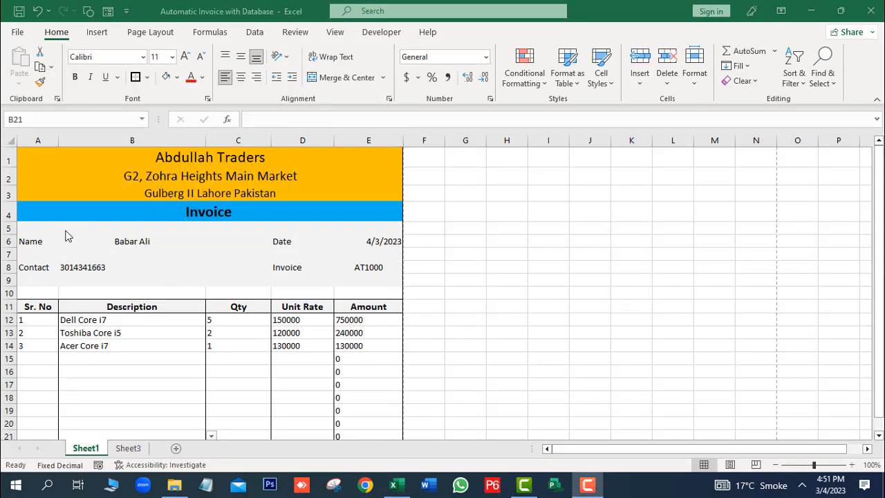
Step: Centre the contact number, the date and the item table A12:E26, then go to Sheet3
click(138, 243)
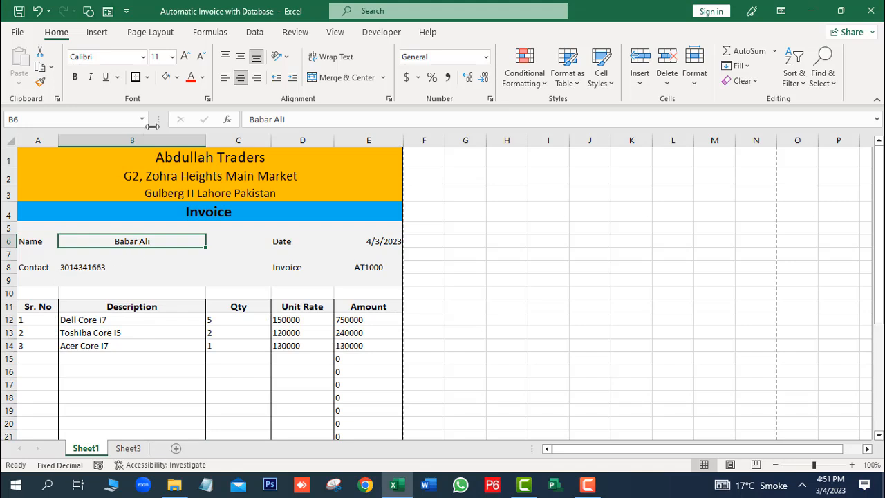
click(79, 270)
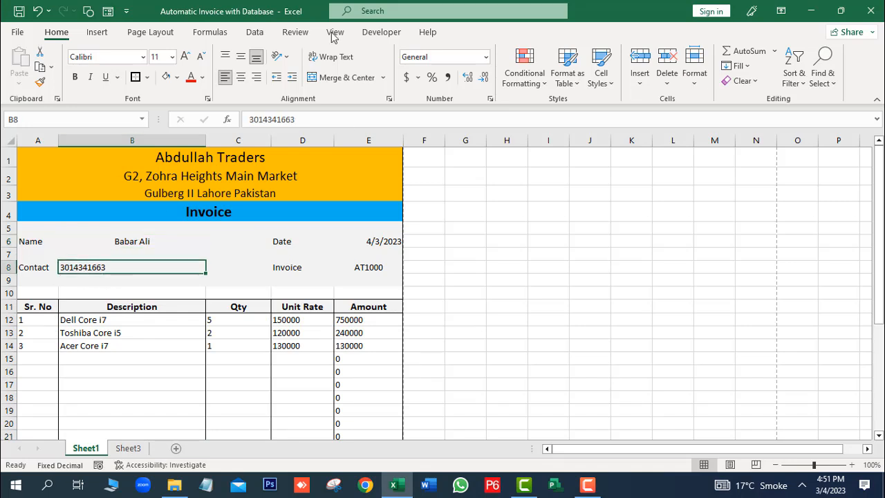
click(241, 77)
click(388, 243)
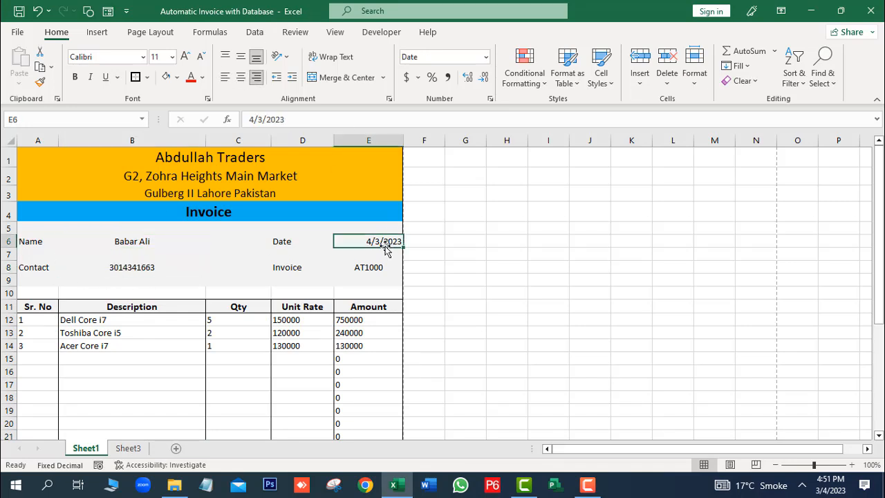
click(238, 78)
drag(876, 242, 877, 304)
drag(32, 192, 392, 371)
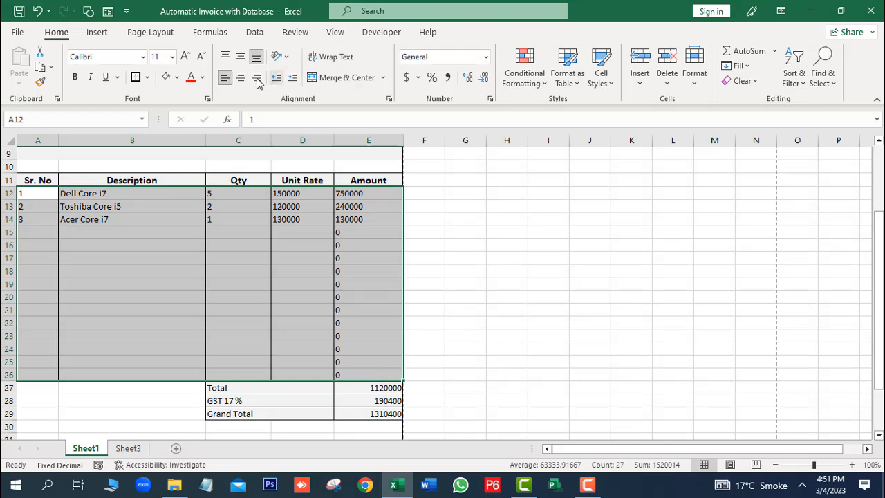
click(241, 77)
drag(876, 297, 876, 233)
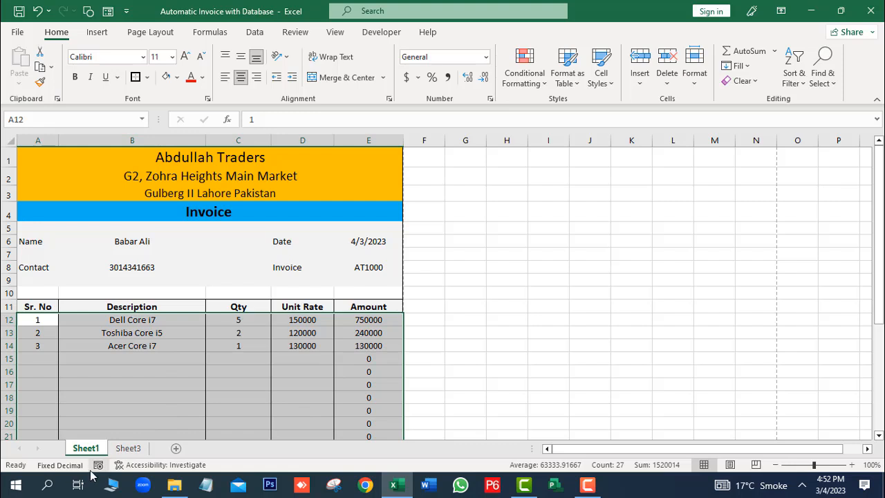
click(129, 448)
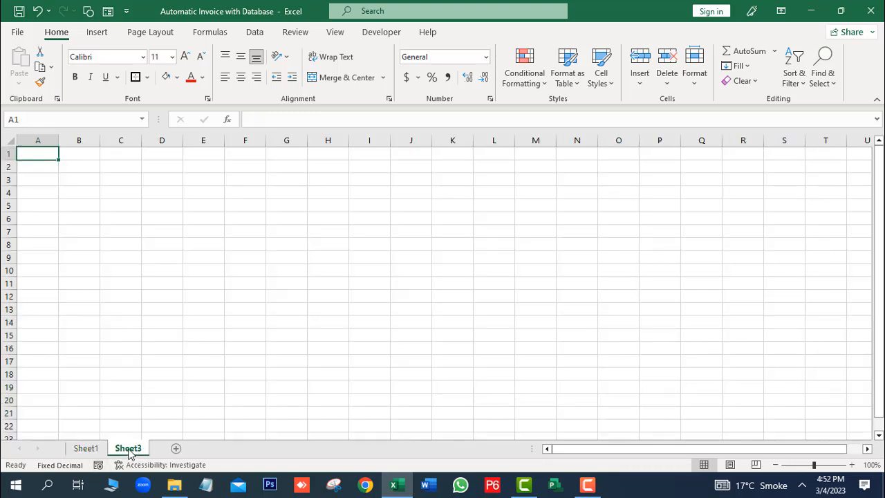
Step: Copy the Name label from Sheet1's A6 into Sheet3's A1
click(76, 451)
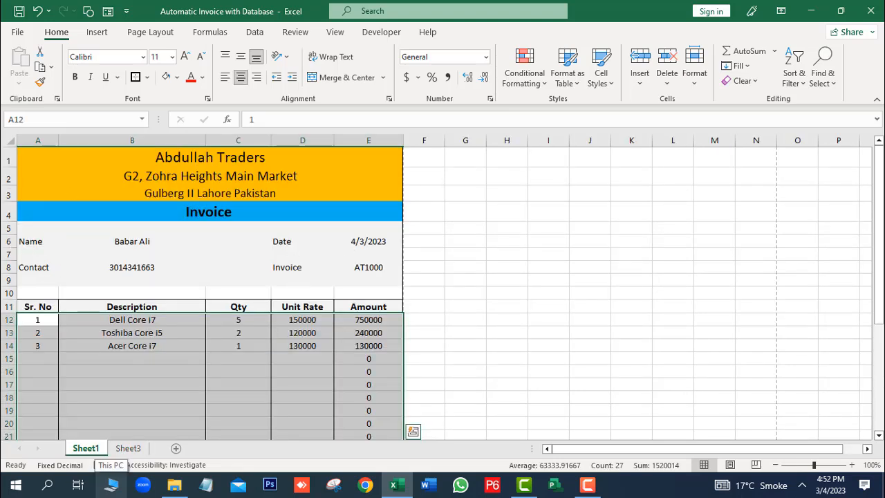
click(43, 242)
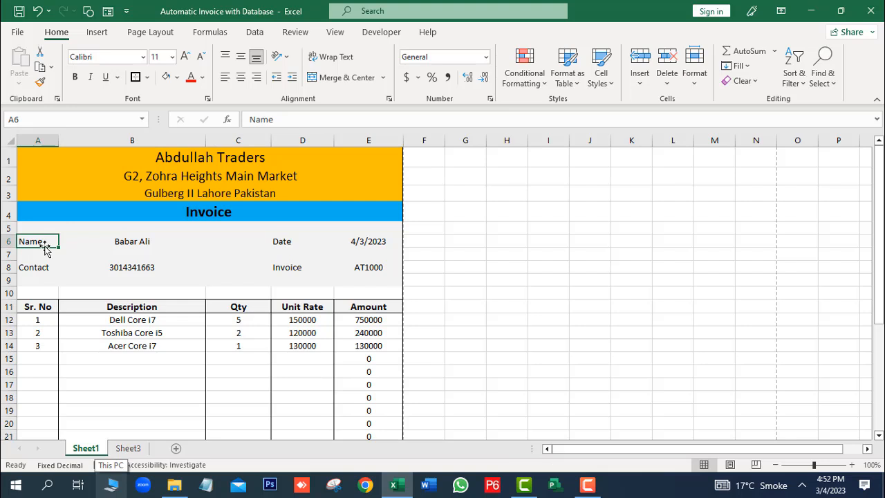
key(ctrl+c)
click(125, 448)
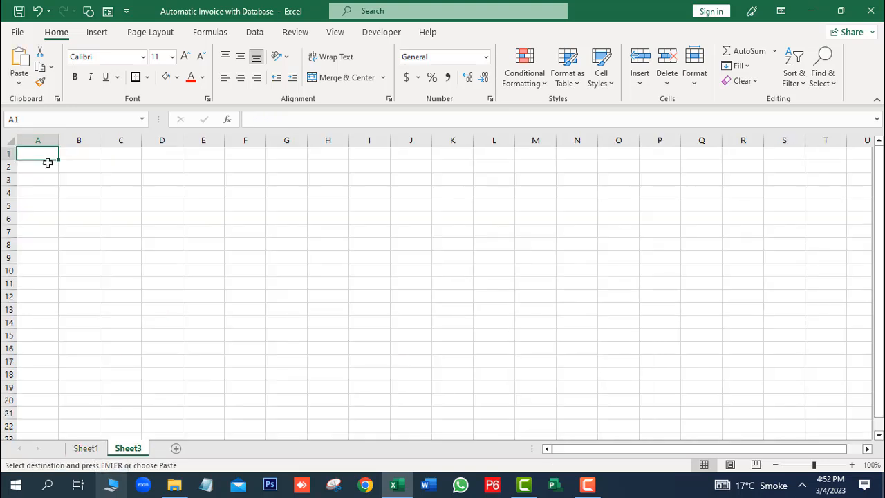
key(ctrl+v)
Step: Add headings Contact, Date and Invoice beside Name in row 1
click(90, 158)
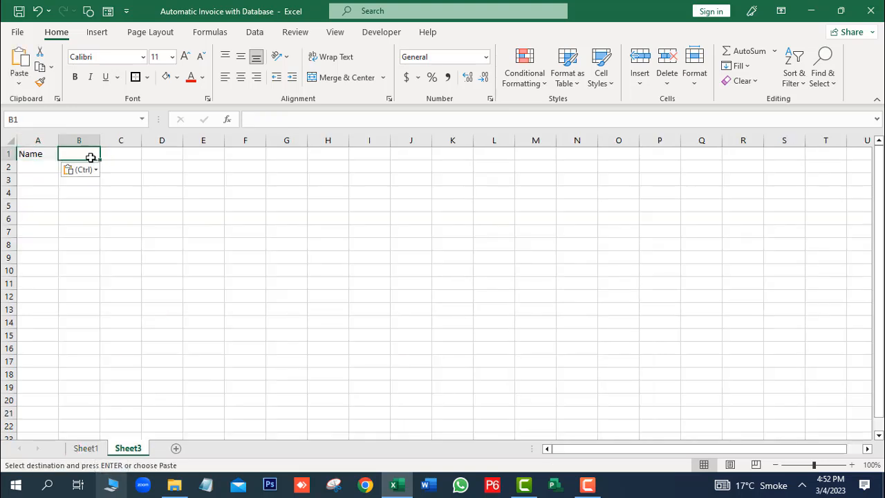
text(Contact)
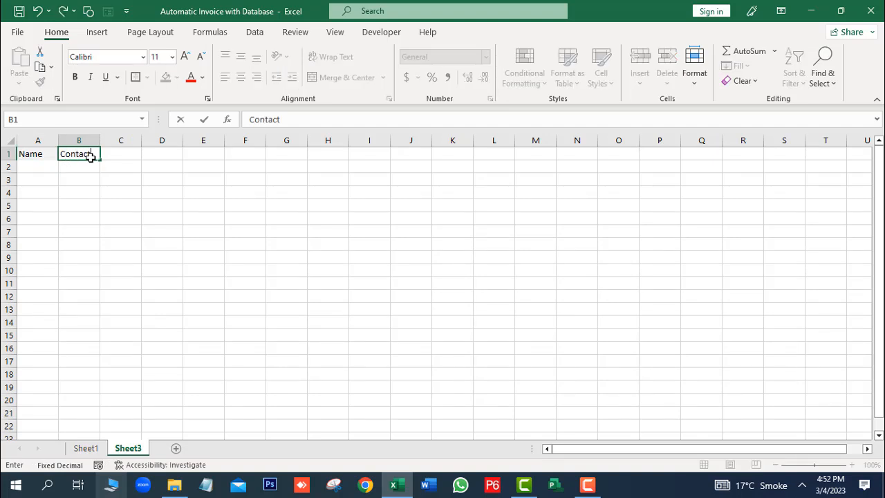
key(Tab)
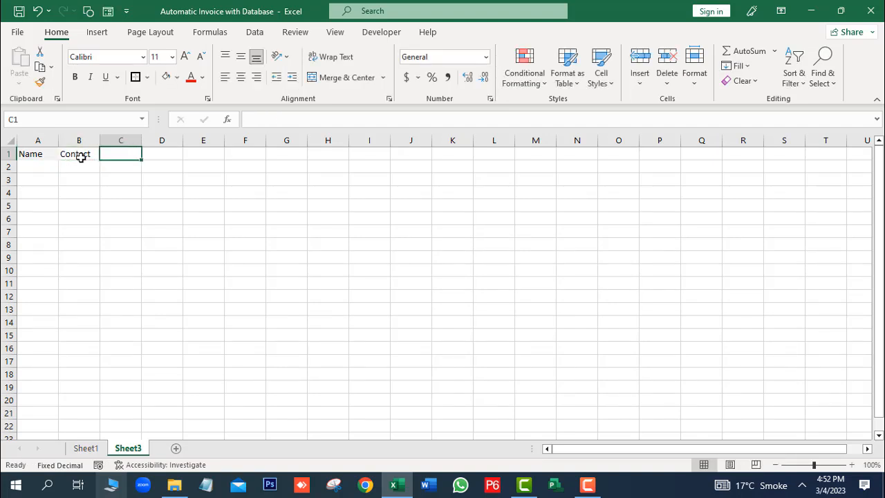
text(DAte)
key(BackSpace)
key(BackSpace)
key(BackSpace)
text(ate)
key(Tab)
text(Inv)
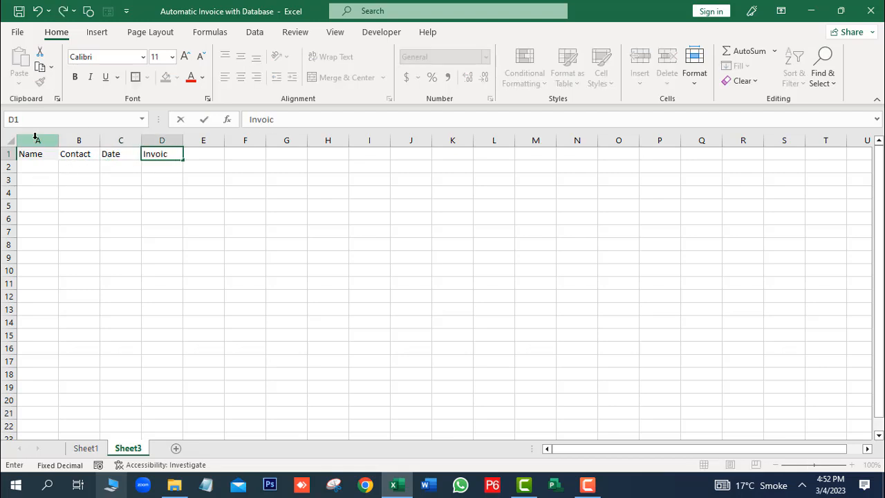
text(oice)
key(Tab)
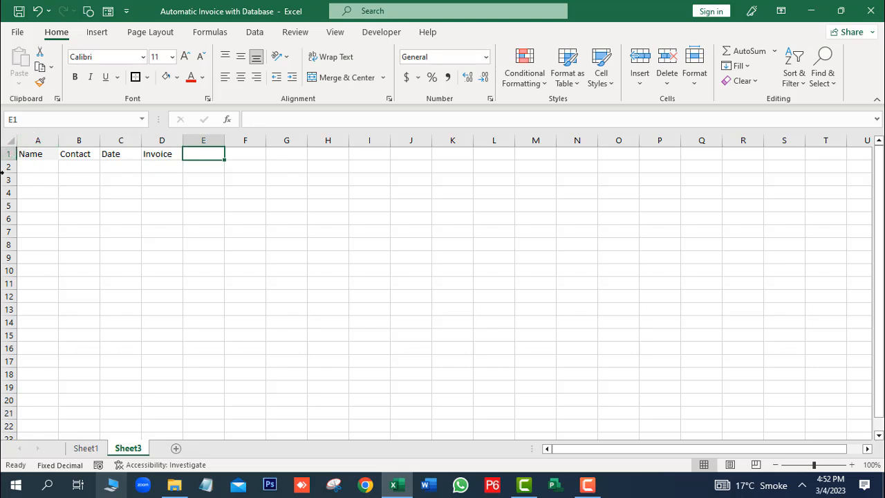
Step: Add headings Total, GST 17% and Grand Total, then return to Sheet1
text(A)
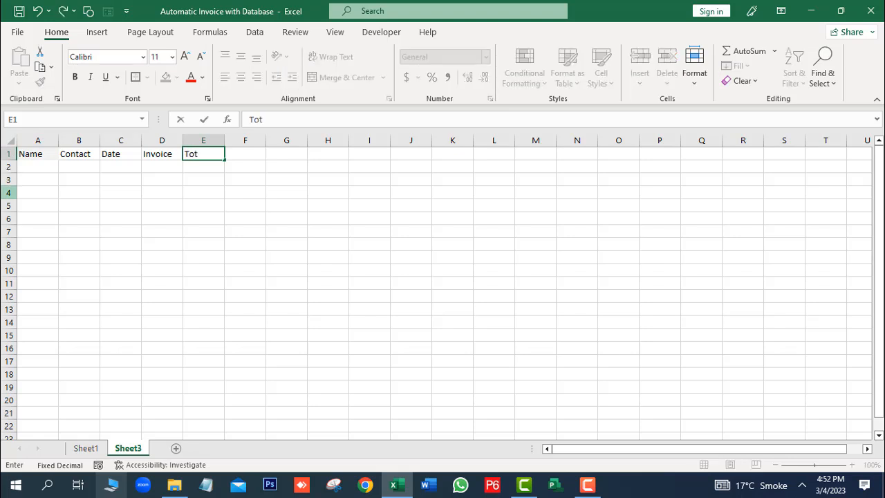
key(Tab)
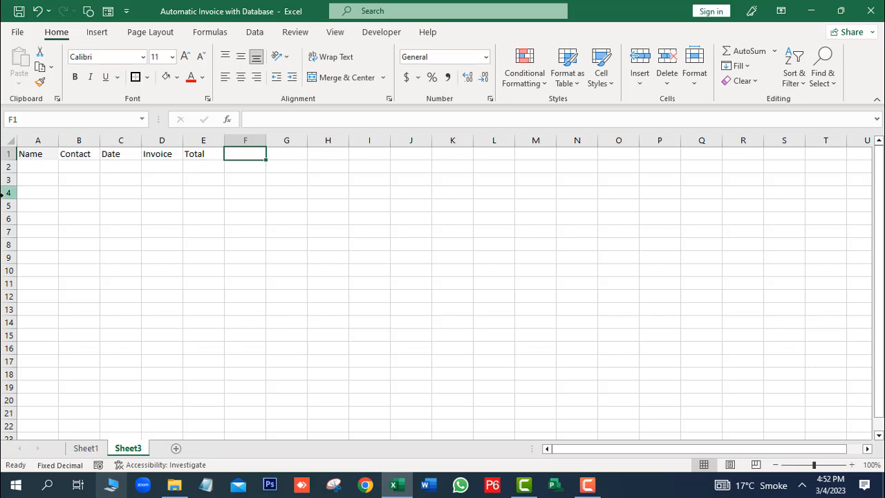
text(GST 17%)
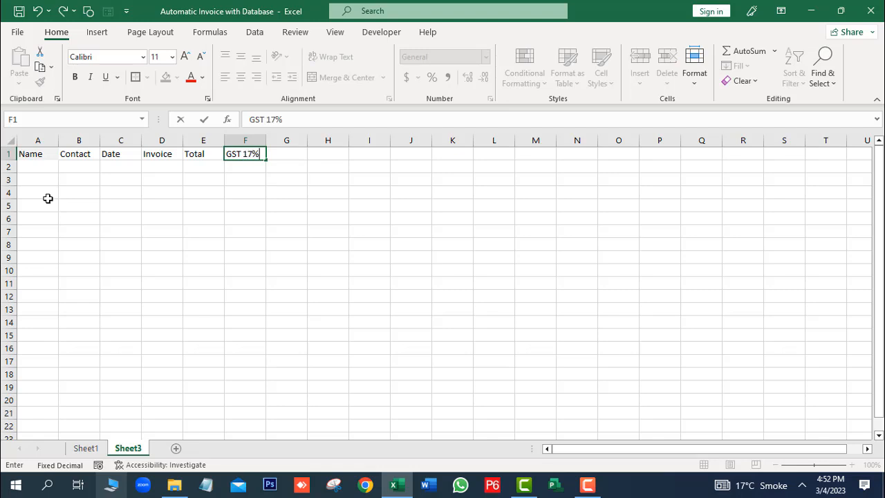
key(Tab)
text(G)
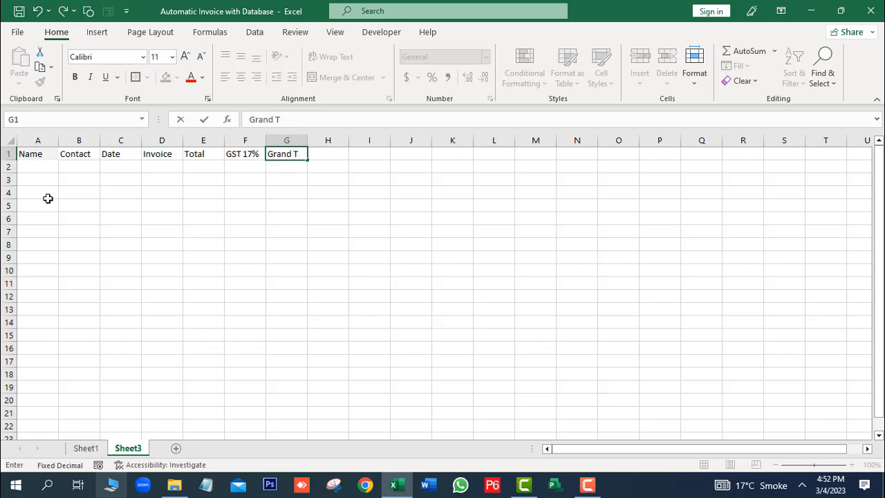
text(rand Total)
click(120, 329)
click(86, 449)
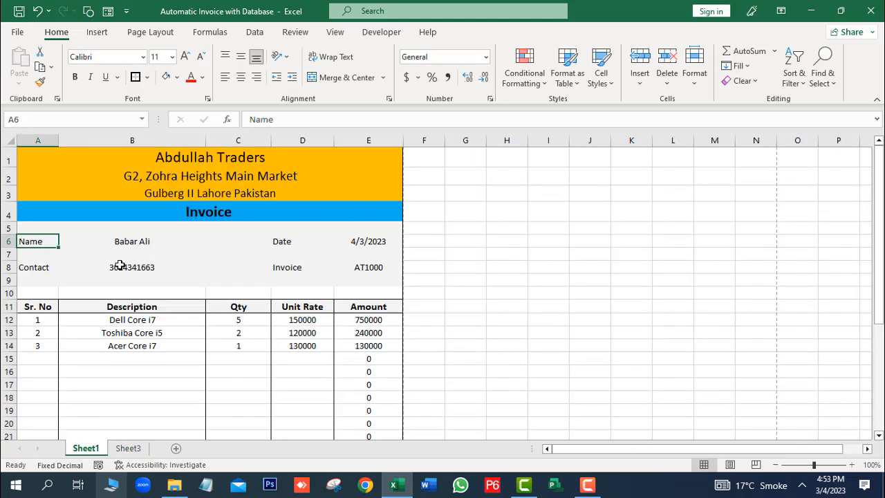
Step: Copy the invoice's customer name from Sheet1 into the first Name cell on Sheet3
click(132, 243)
key(ctrl+c)
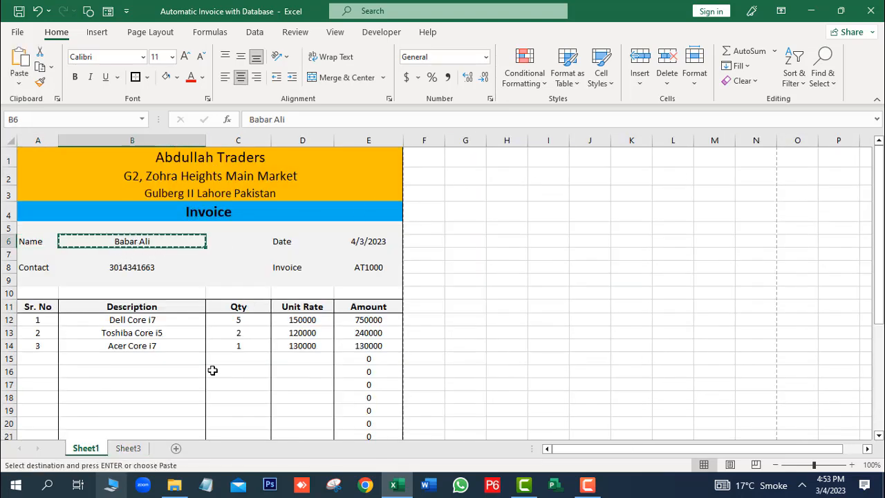
click(126, 449)
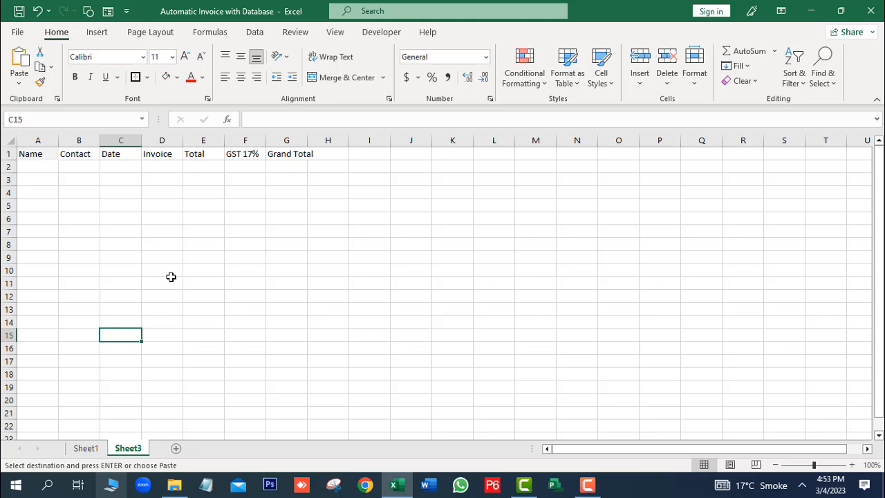
click(38, 166)
key(ctrl+v)
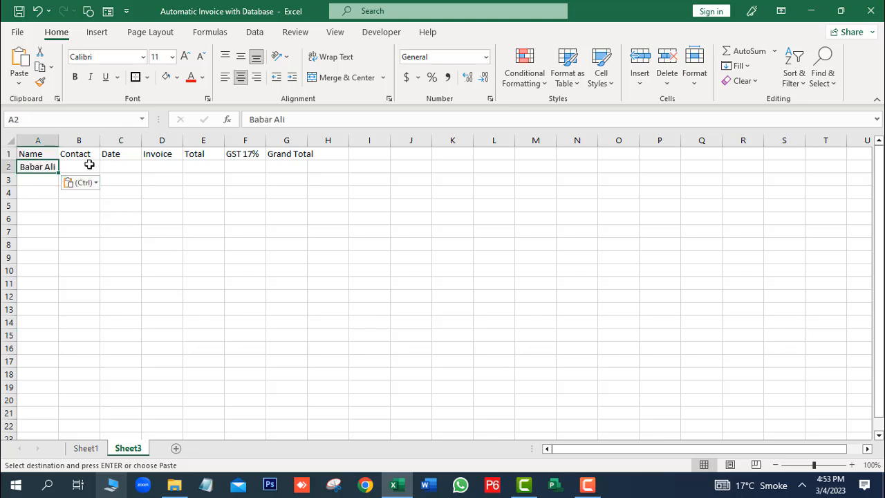
Step: Paste the invoice's contact number under Contact and widen column B to show it fully
click(89, 166)
click(85, 449)
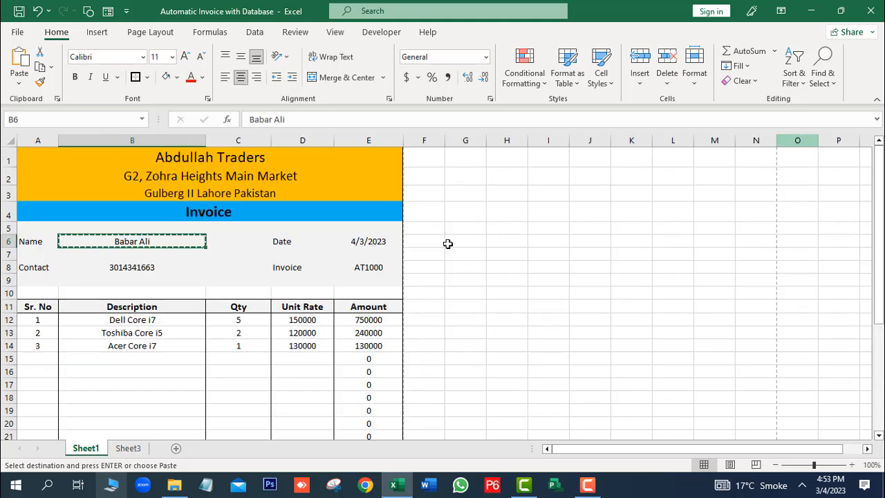
click(124, 272)
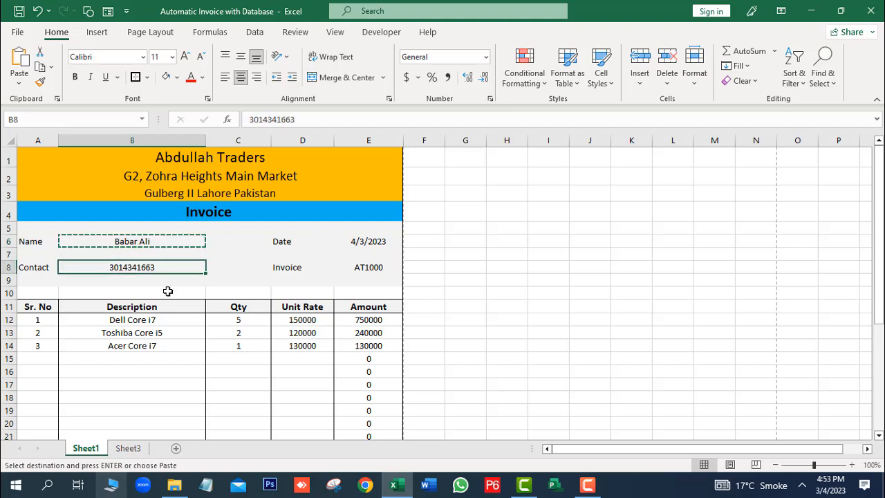
click(128, 448)
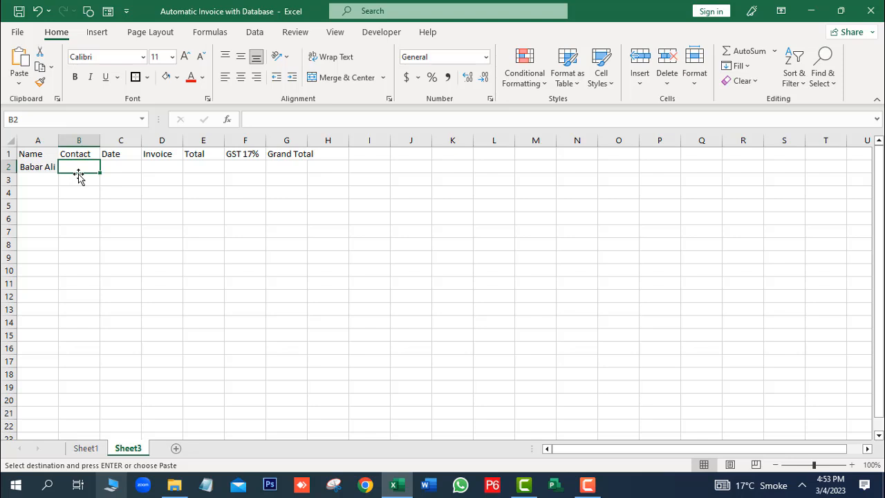
key(ctrl+v)
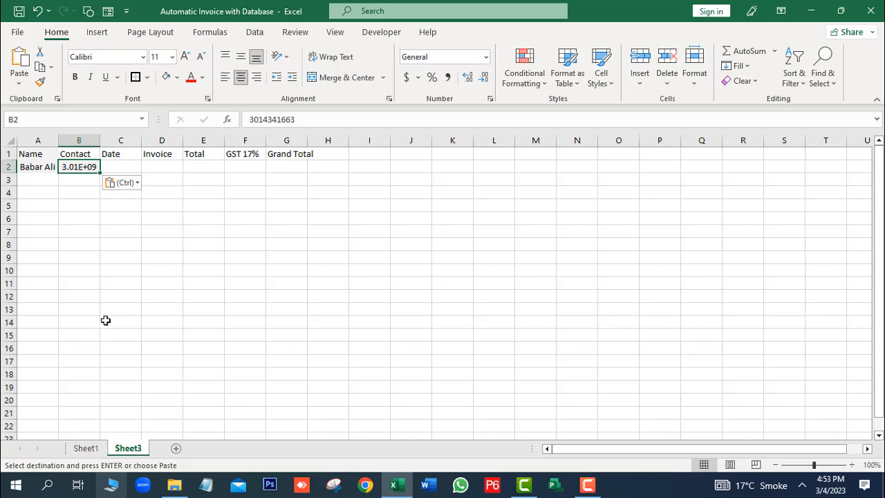
drag(99, 140, 110, 141)
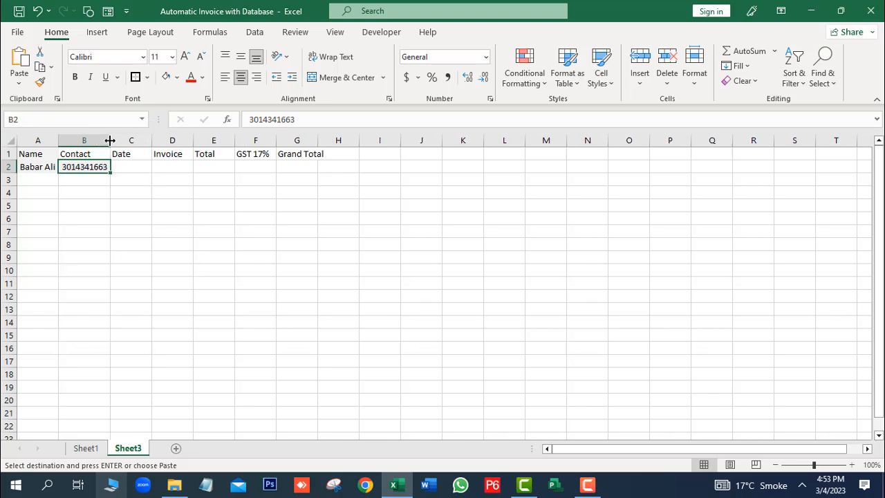
Step: Copy the invoice date into the first Date cell on Sheet3
click(85, 448)
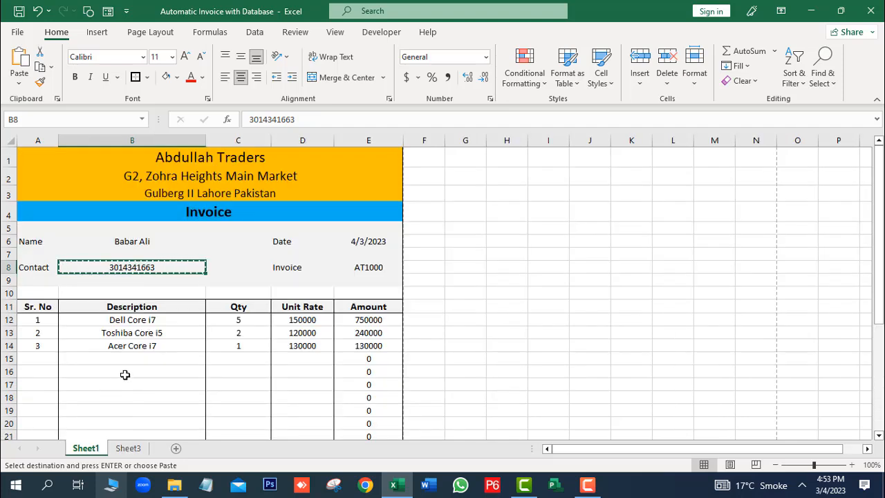
click(377, 246)
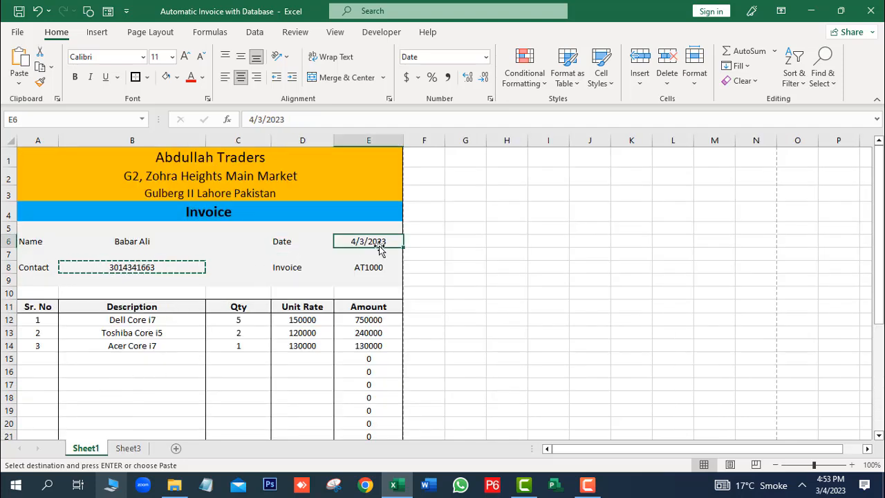
click(119, 437)
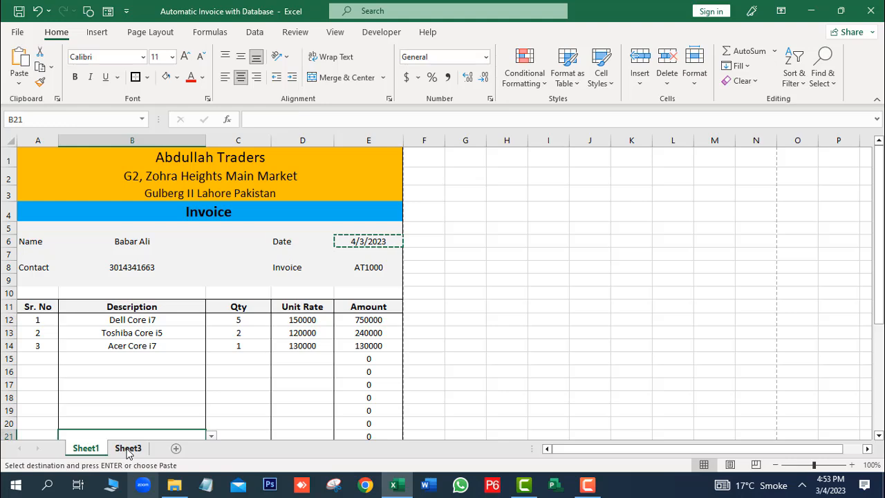
click(126, 448)
click(144, 166)
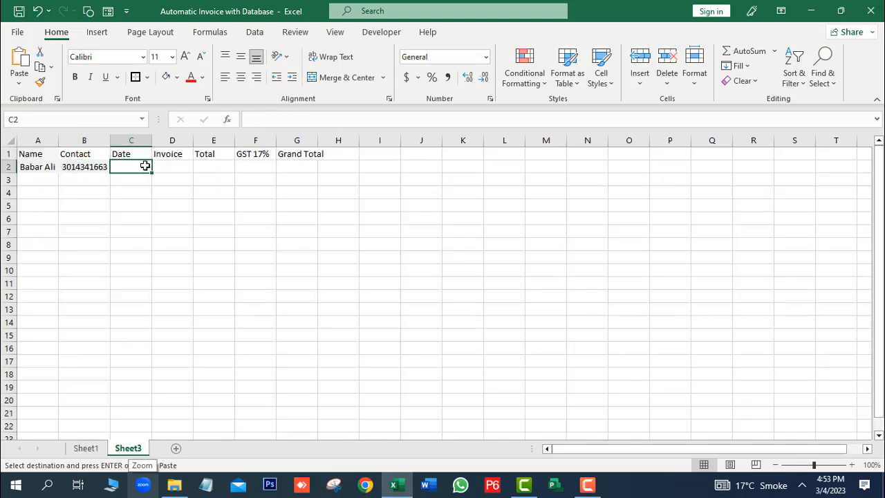
key(ctrl+v)
Step: Copy the invoice number from Sheet1 into the first Invoice cell on Sheet3
click(184, 163)
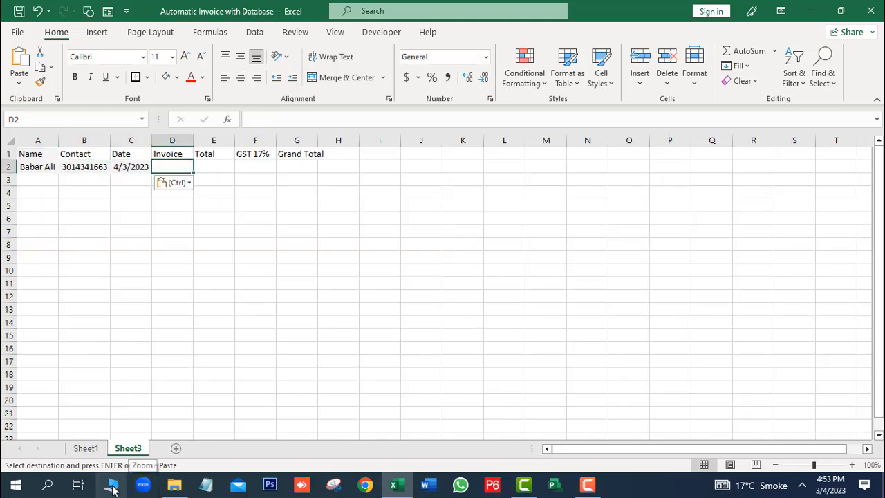
click(95, 448)
click(339, 270)
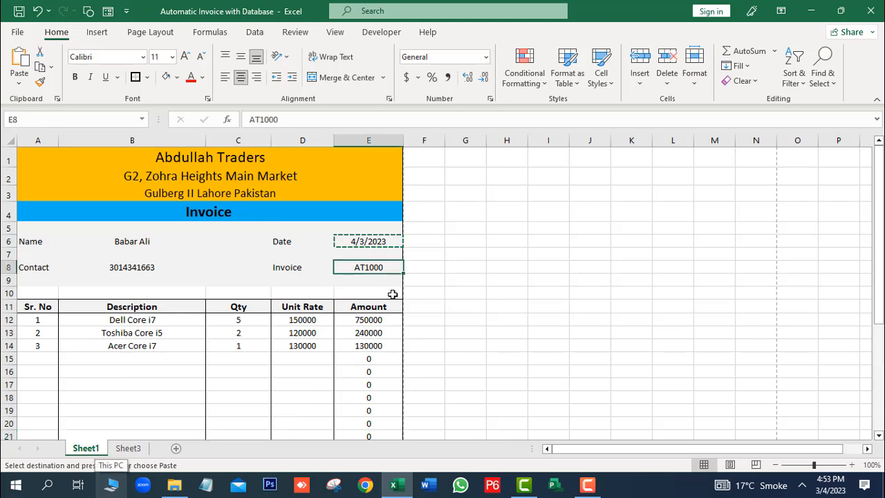
key(ctrl+c)
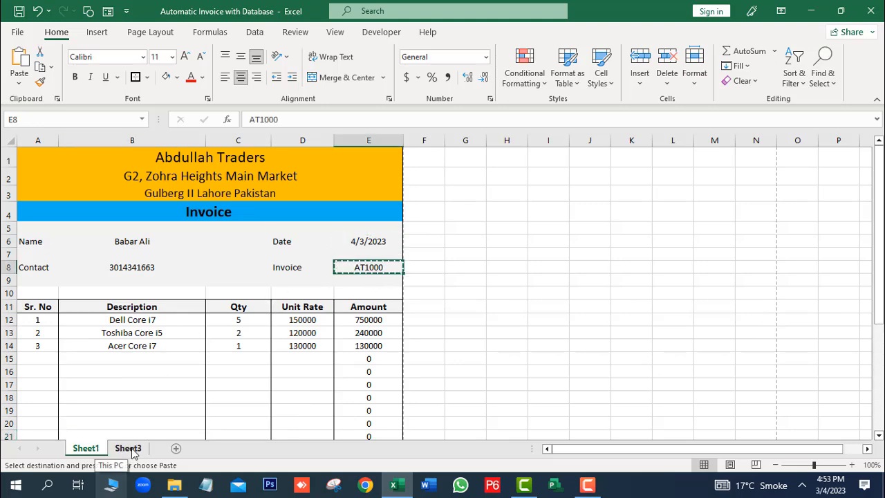
click(129, 448)
click(220, 168)
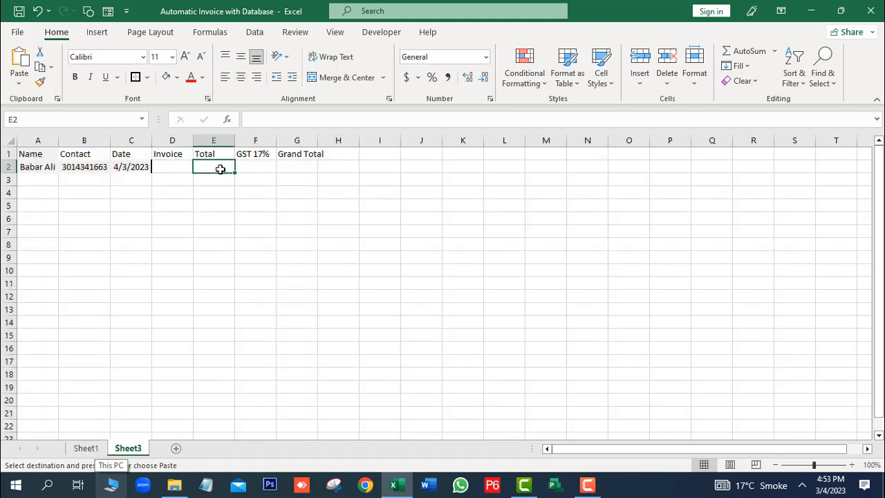
click(182, 169)
key(ctrl+v)
Step: Enter the Total 1120000 in the first cell under Total
click(86, 448)
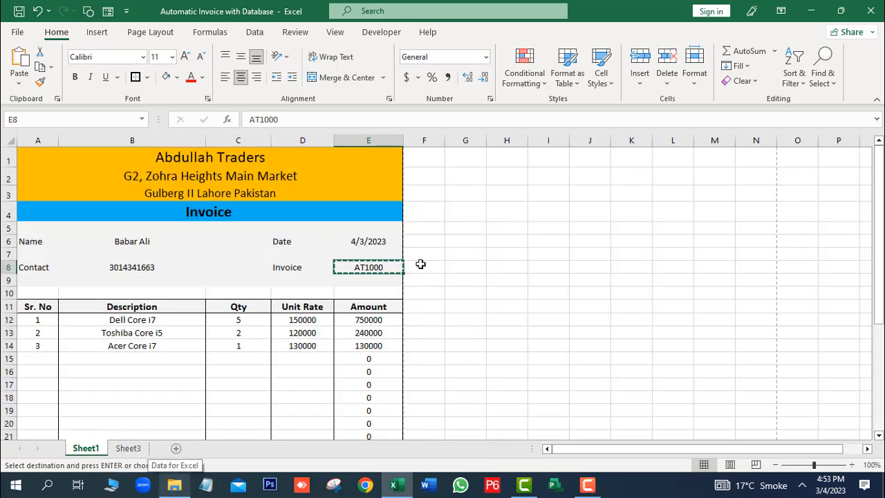
drag(879, 197, 876, 309)
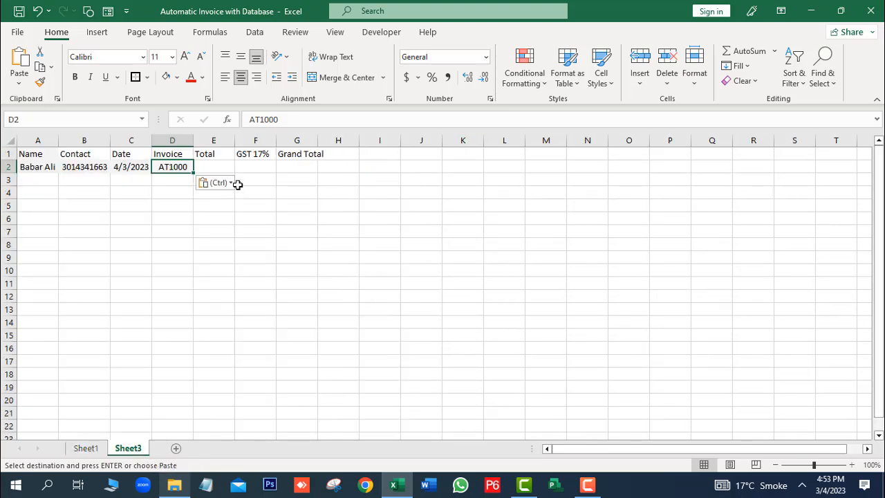
click(216, 166)
text(1120000)
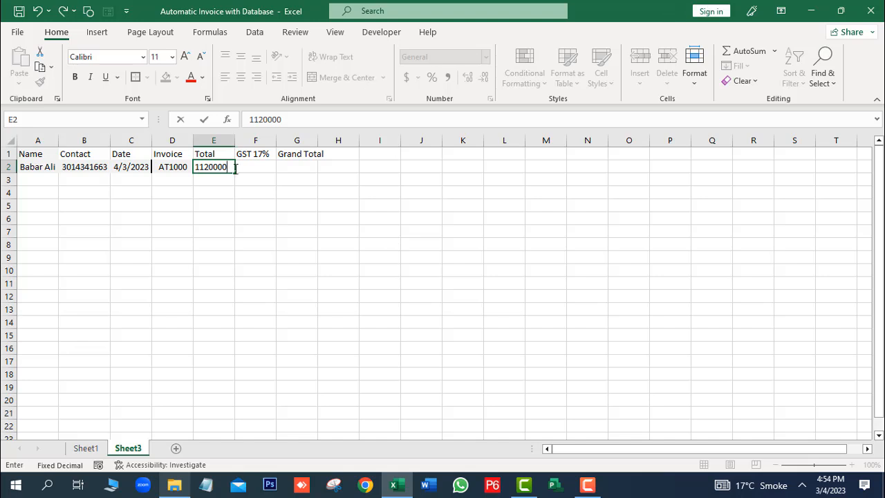
click(80, 449)
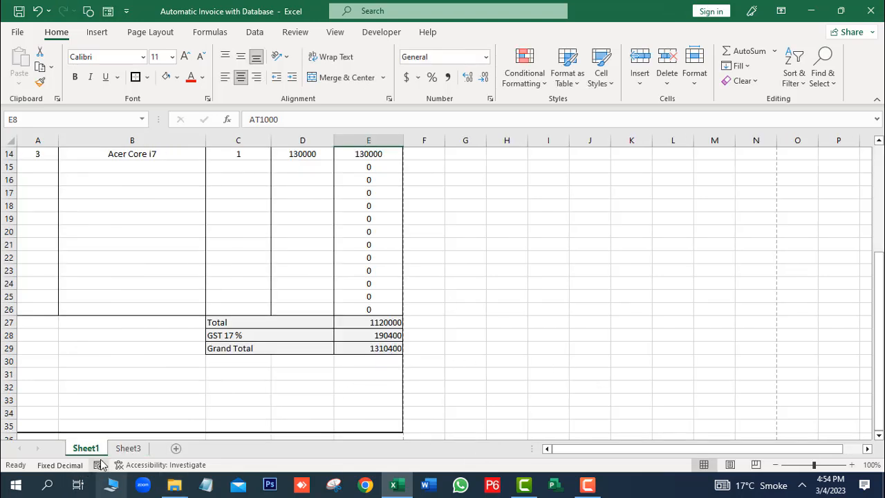
Step: Enter 190400 in F2 under GST 17% and check Sheet1's totals
click(127, 448)
click(260, 171)
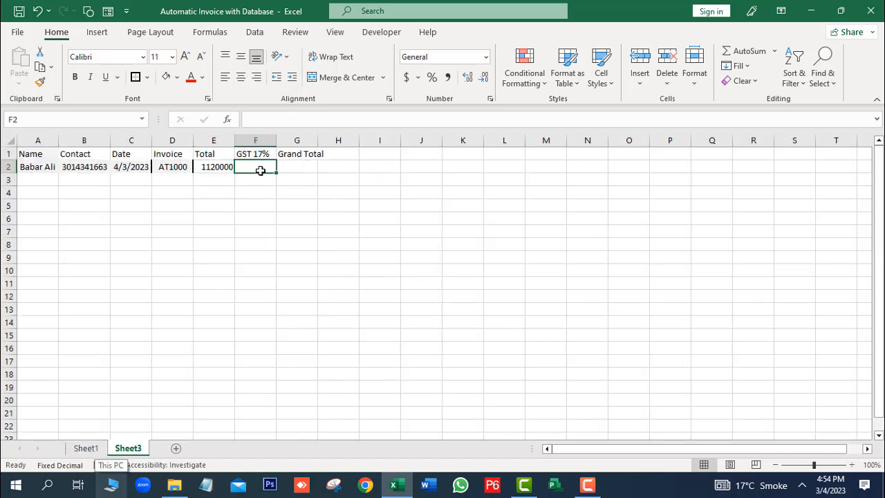
text(190400)
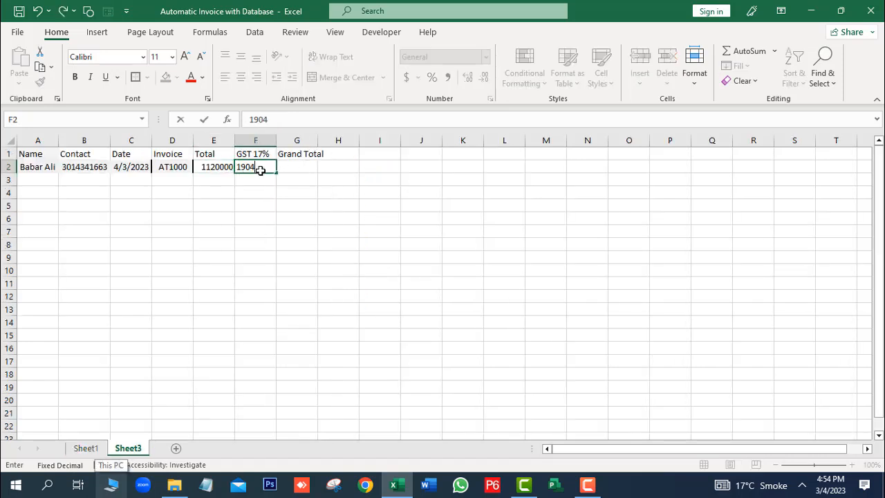
click(87, 450)
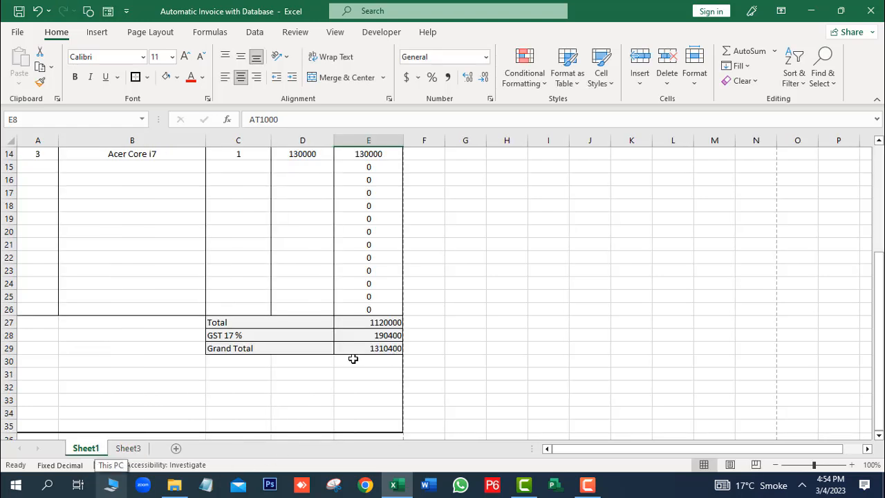
click(128, 450)
Step: Enter the Grand Total 1310400 in G2 on Sheet3
click(308, 170)
text(1310400)
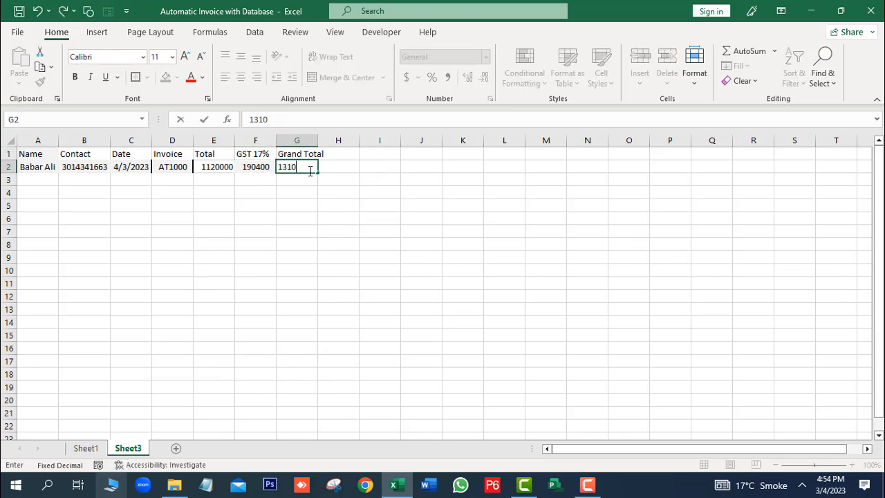
click(445, 360)
click(189, 312)
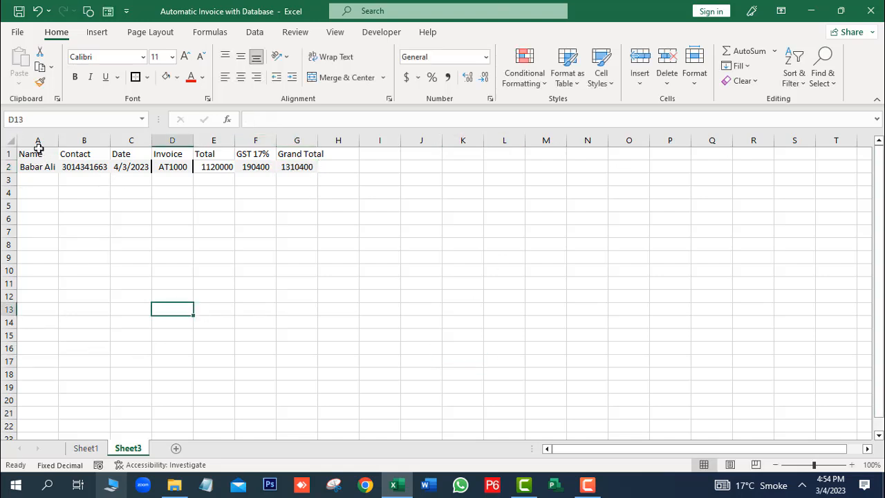
Step: Widen columns A, B, E and G, then centre the data in columns A to G
drag(56, 136, 83, 141)
drag(138, 142, 187, 138)
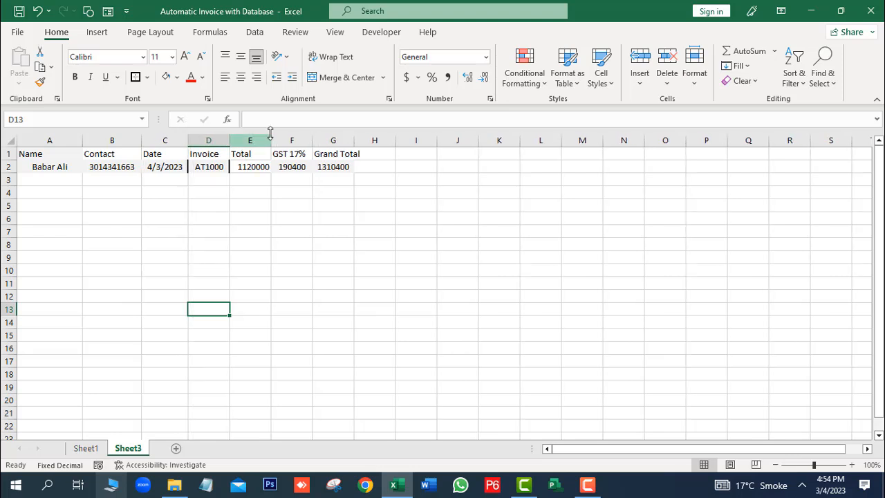
drag(272, 137, 377, 141)
click(366, 269)
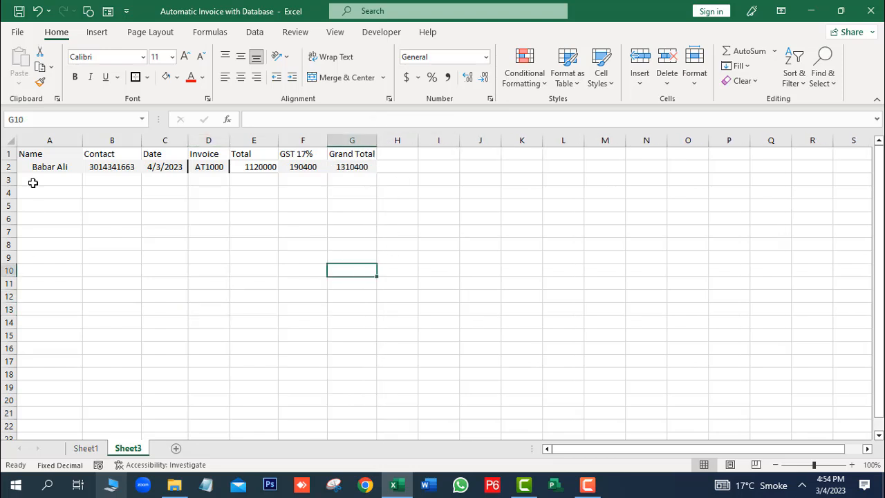
drag(36, 155, 369, 424)
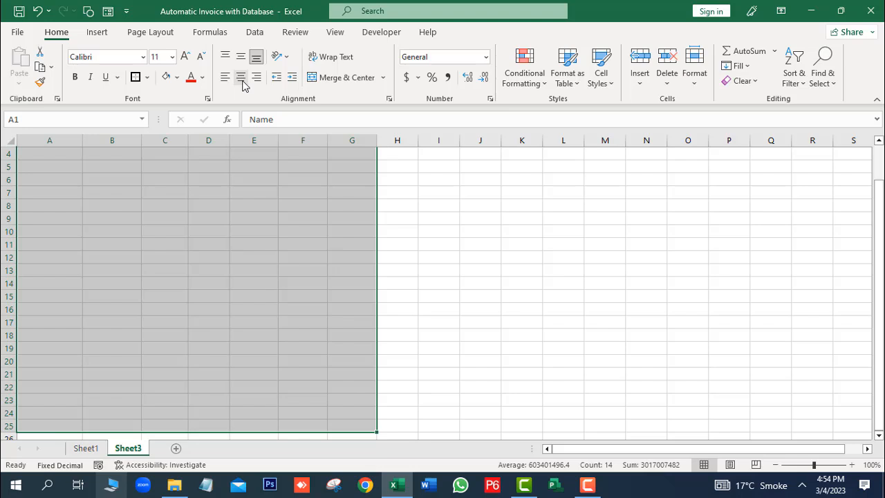
click(241, 79)
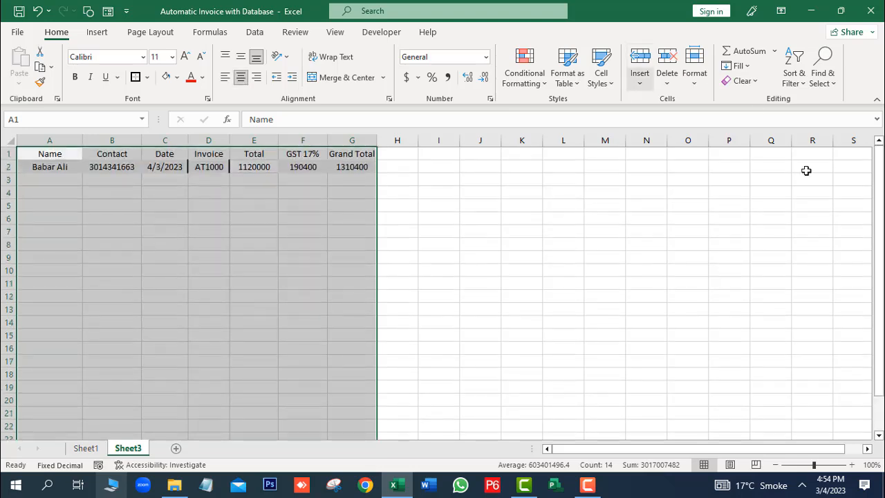
Step: Convert the A1:G25 database range into an Excel table with headers
click(96, 31)
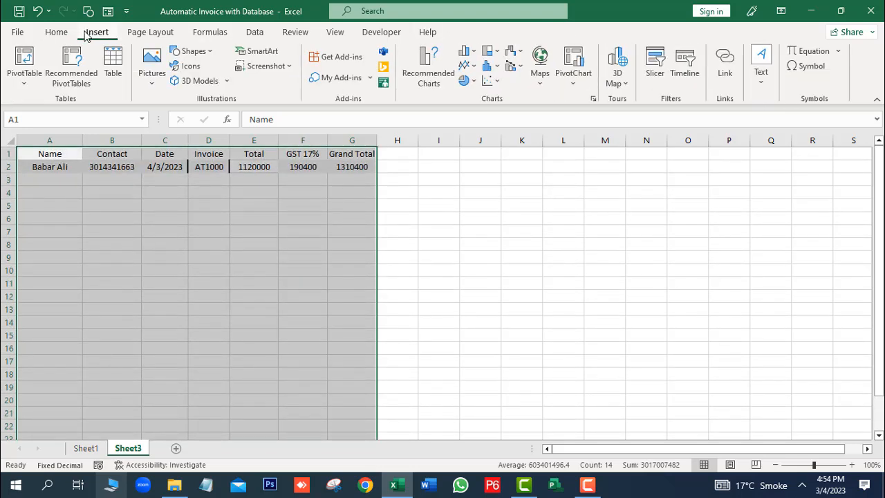
click(113, 66)
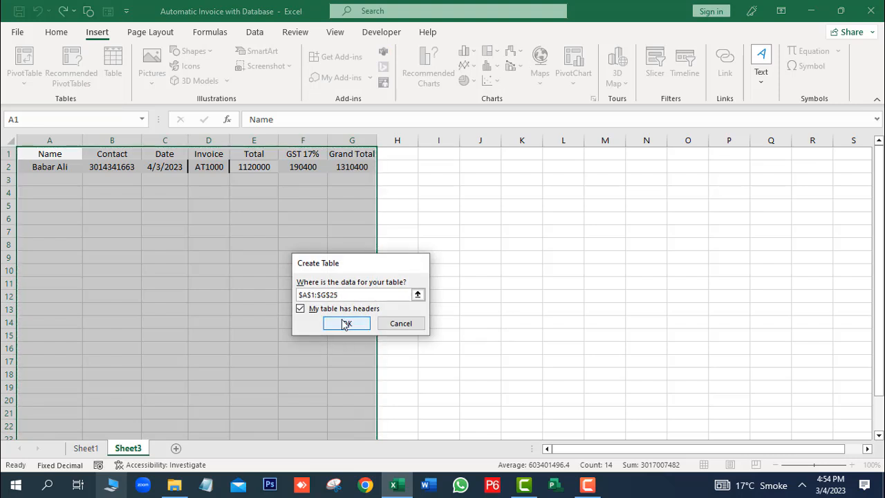
click(343, 322)
click(209, 282)
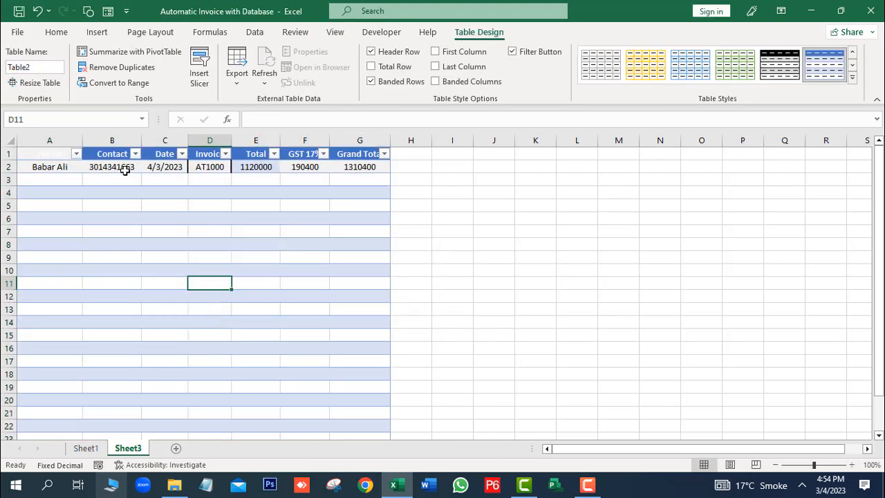
click(33, 156)
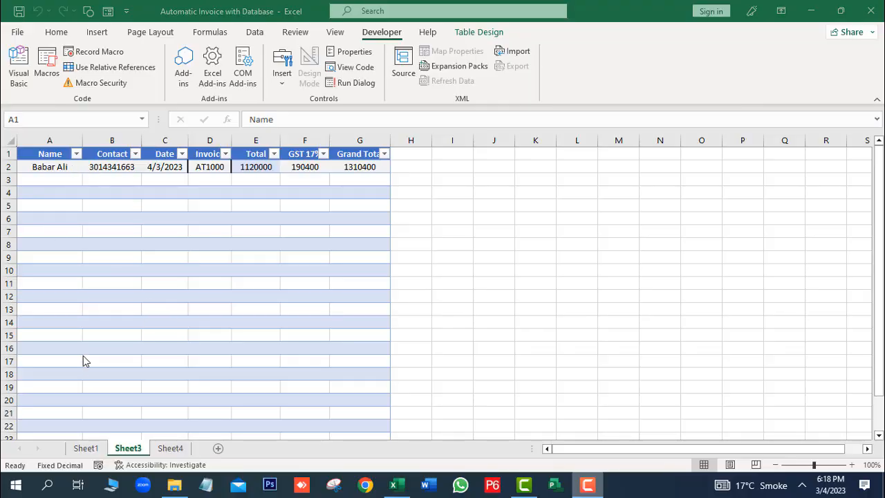
Step: On Sheet1, fill J7:J10 with =B6, =B8, =E6 and =E8 for name, contact, date and invoice number
click(92, 450)
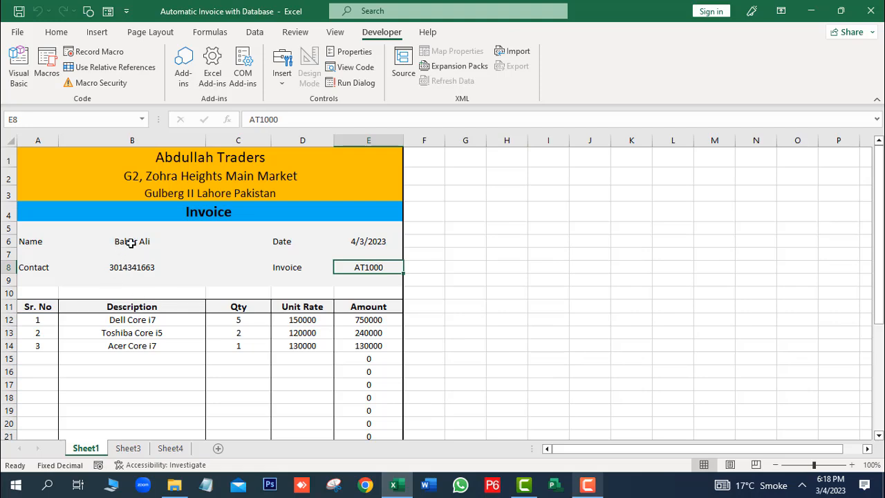
drag(882, 185, 882, 210)
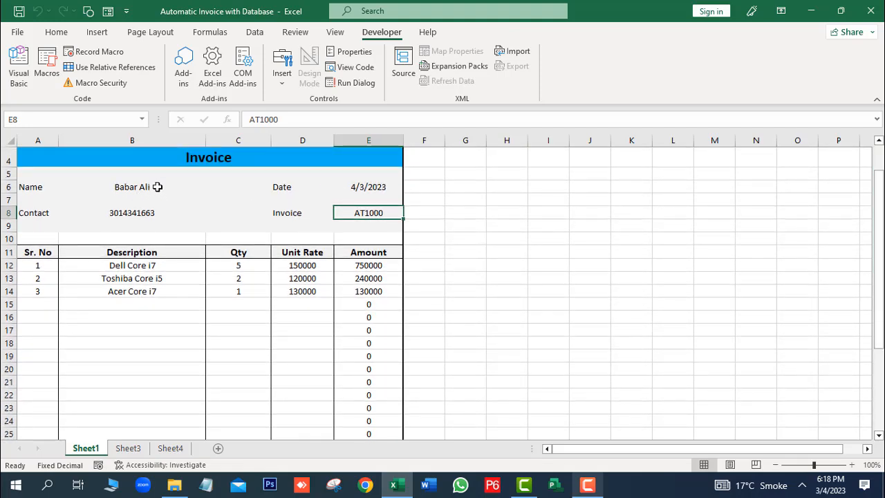
click(583, 201)
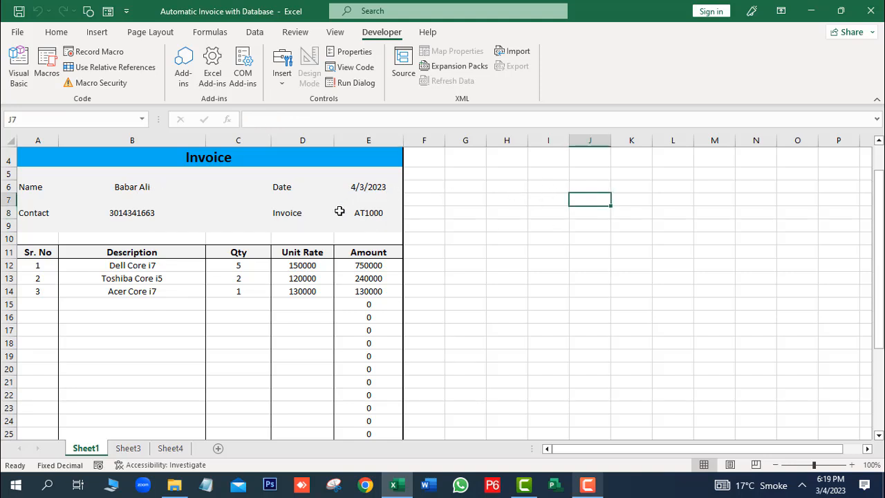
text(=)
click(135, 187)
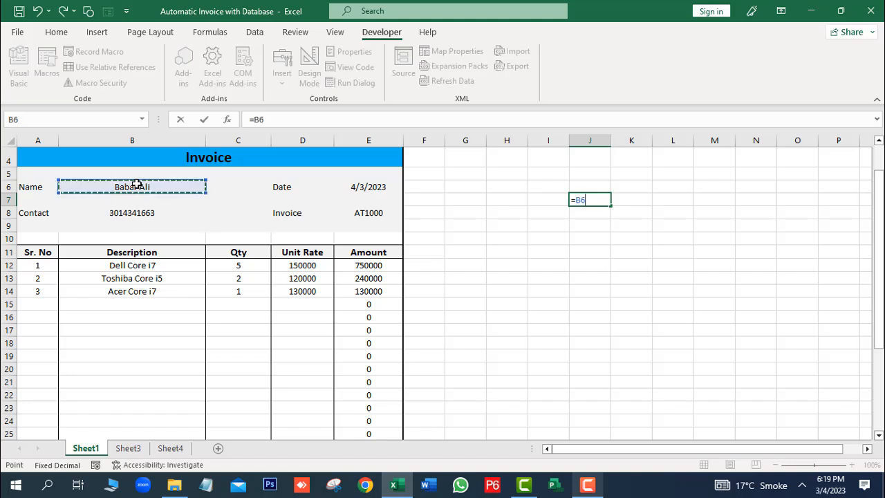
key(Return)
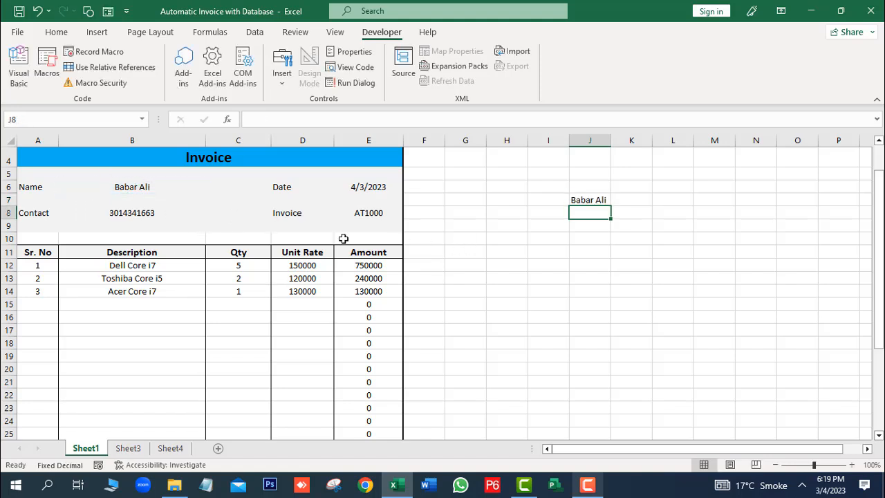
text(=)
click(142, 210)
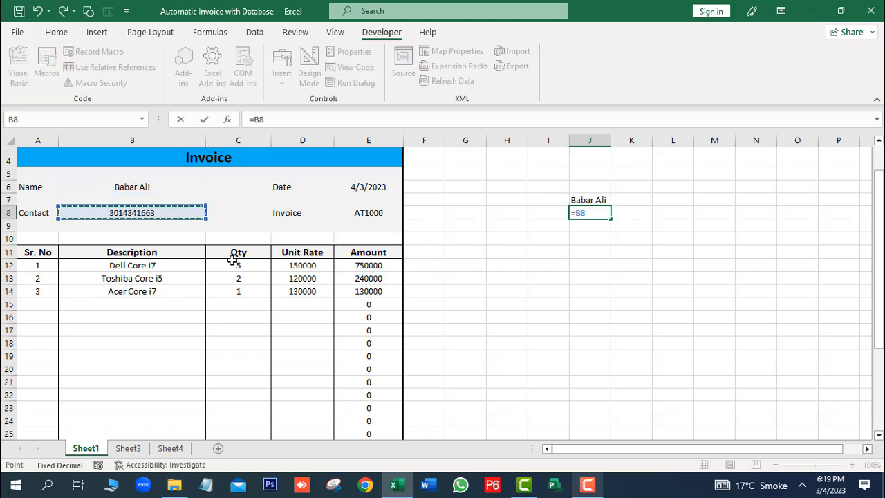
key(Return)
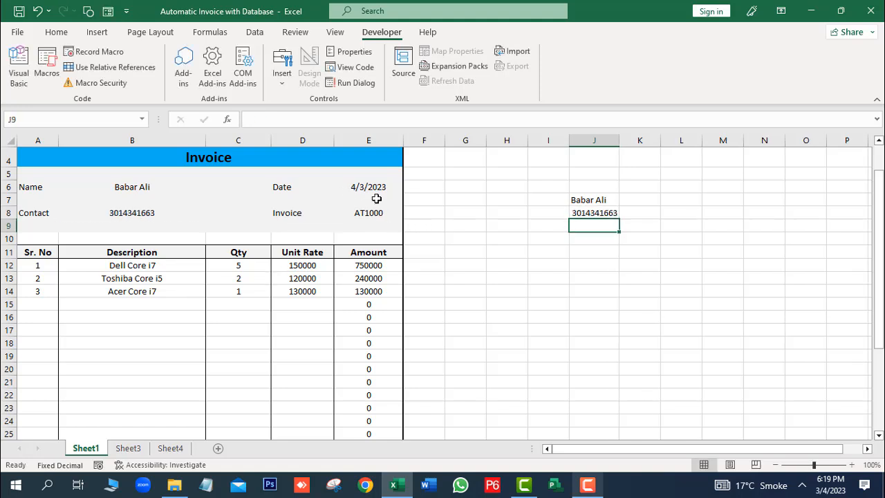
text(=)
click(371, 189)
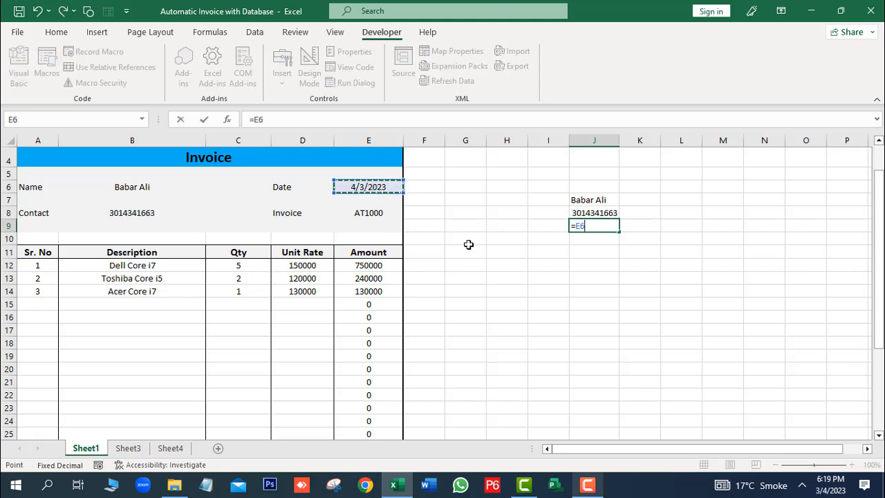
key(Return)
text(=)
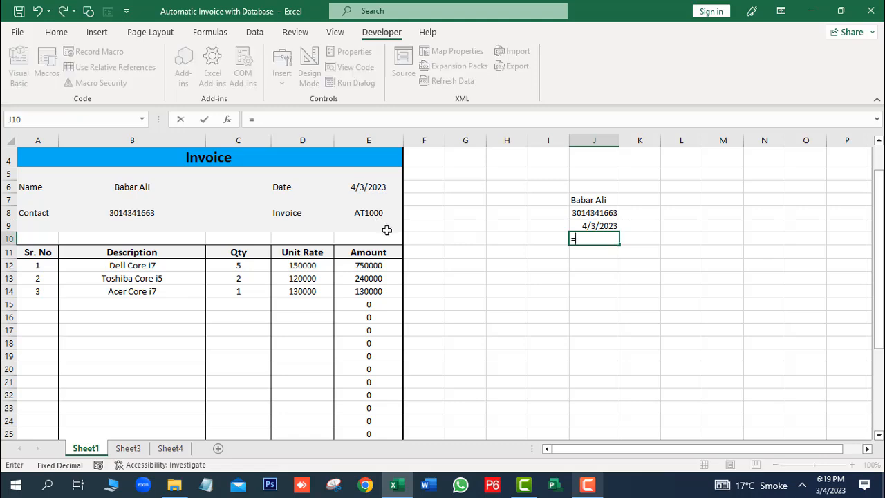
click(366, 214)
key(Return)
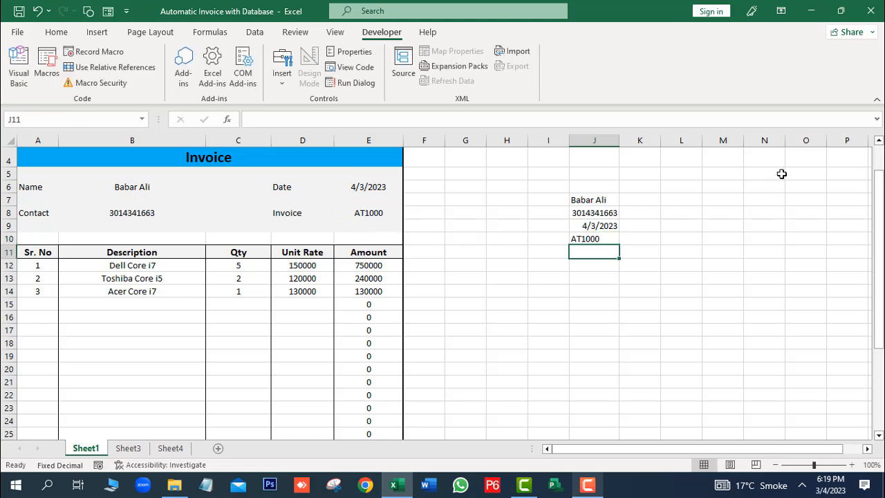
Step: Link J11:J13 to =E27, =E28 and =E29 for the three totals, then start Record Macro
drag(878, 225, 878, 266)
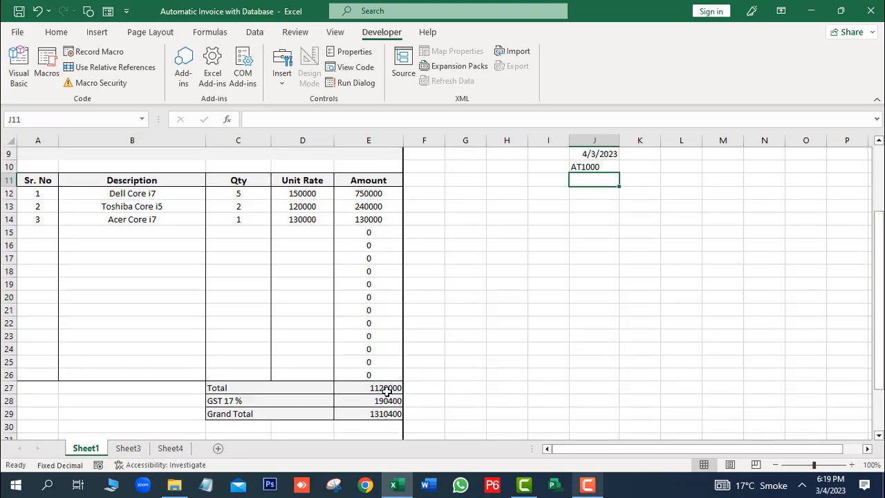
text(=)
click(389, 387)
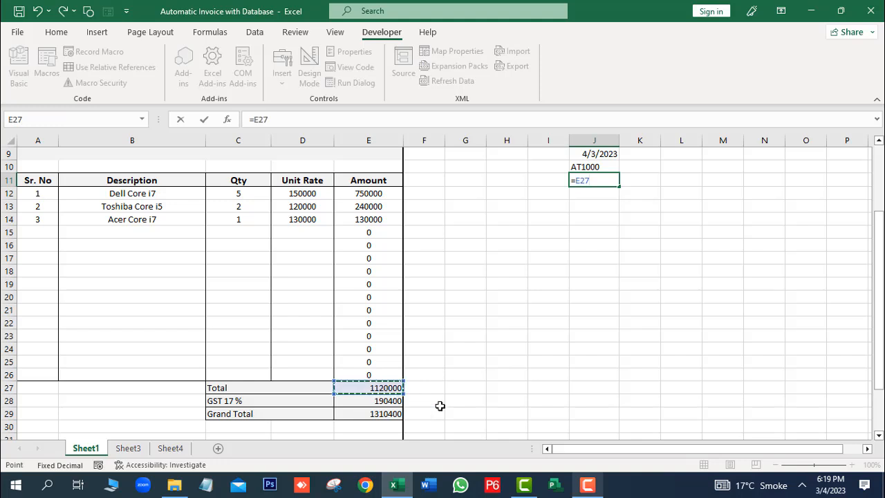
key(Return)
text(=)
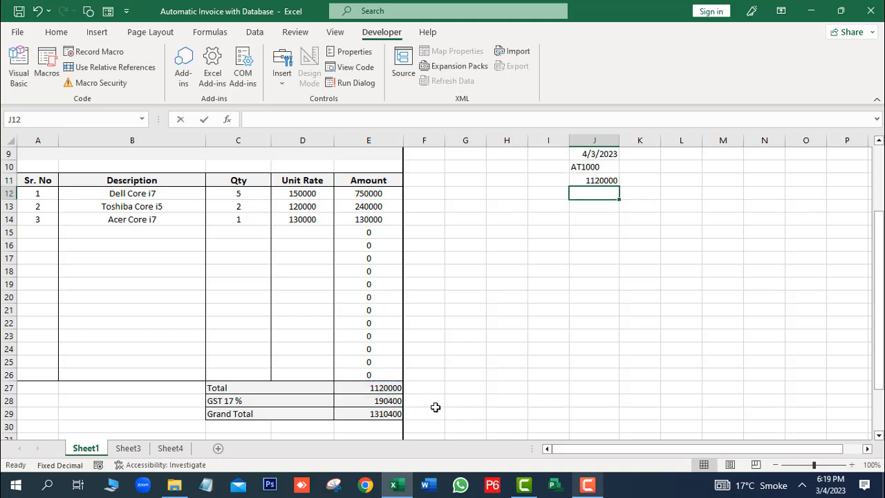
click(395, 399)
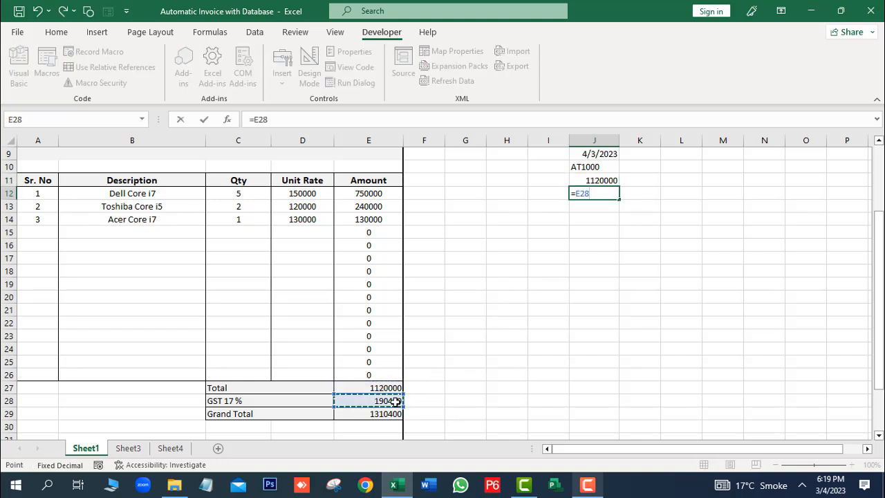
key(Return)
text(=)
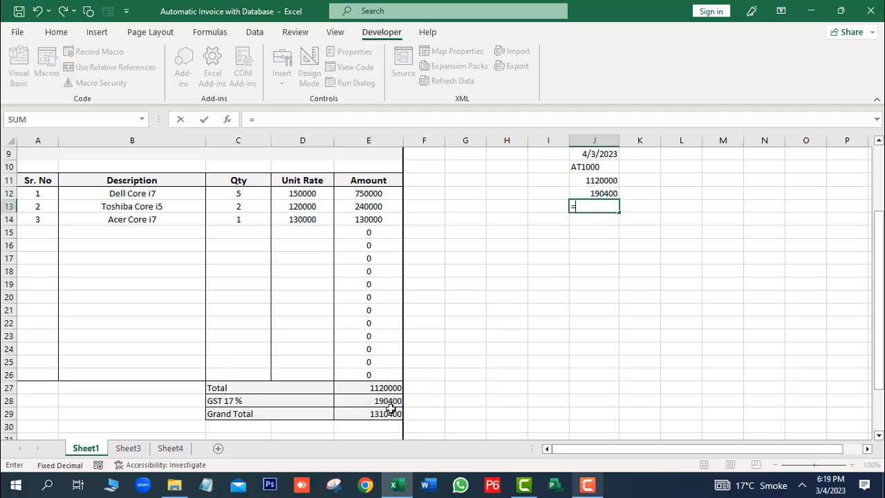
click(391, 413)
key(Return)
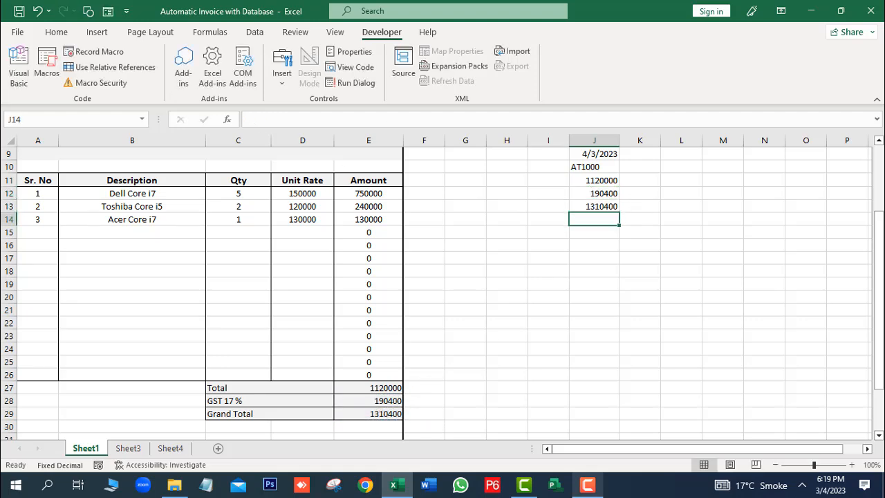
drag(879, 276, 879, 211)
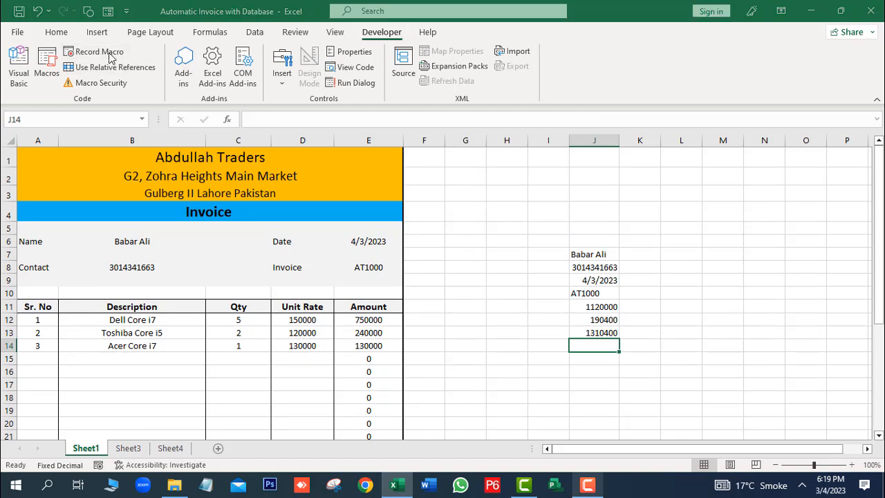
click(99, 52)
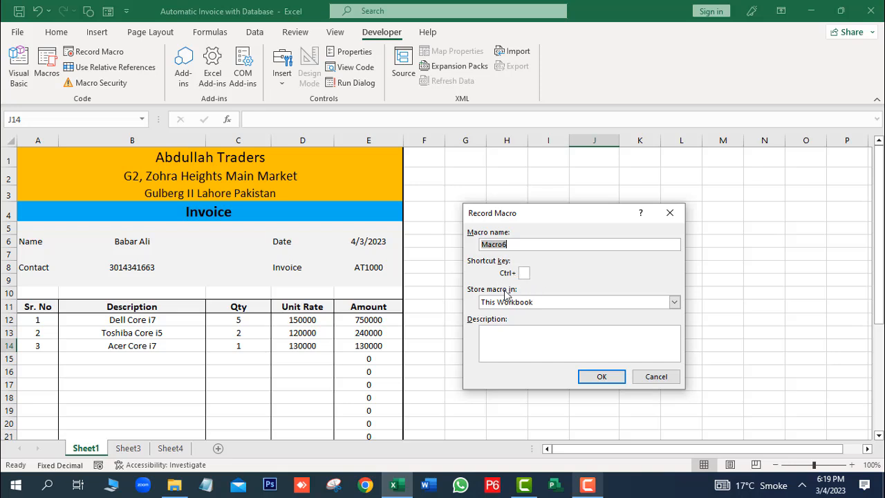
Step: Start recording Macro6 in this workbook with the Ctrl+Shift+X shortcut
click(524, 273)
key(shift+x)
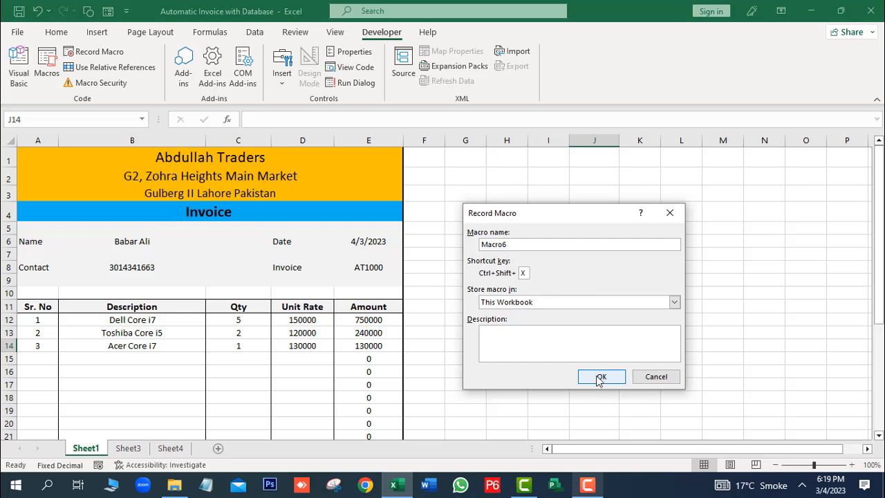
click(599, 380)
Step: Copy J7:J13 and paste it into Sheet4 row 1 as transposed values
drag(611, 251, 602, 330)
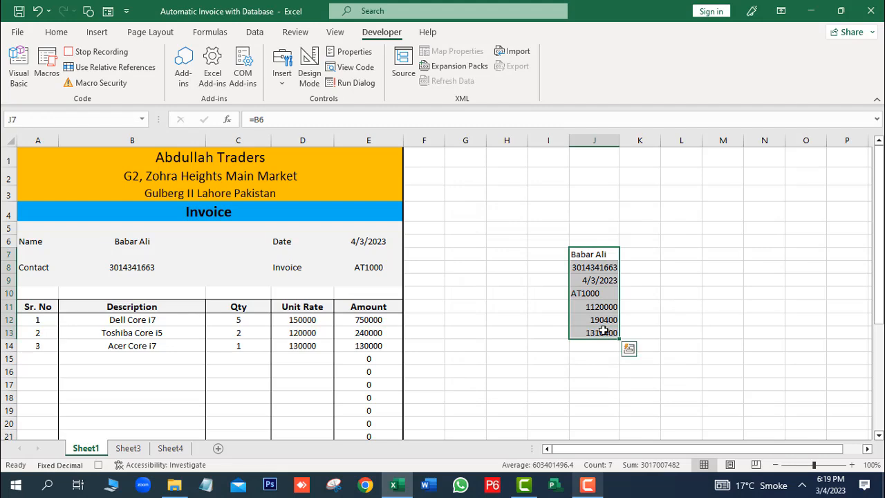
key(ctrl+c)
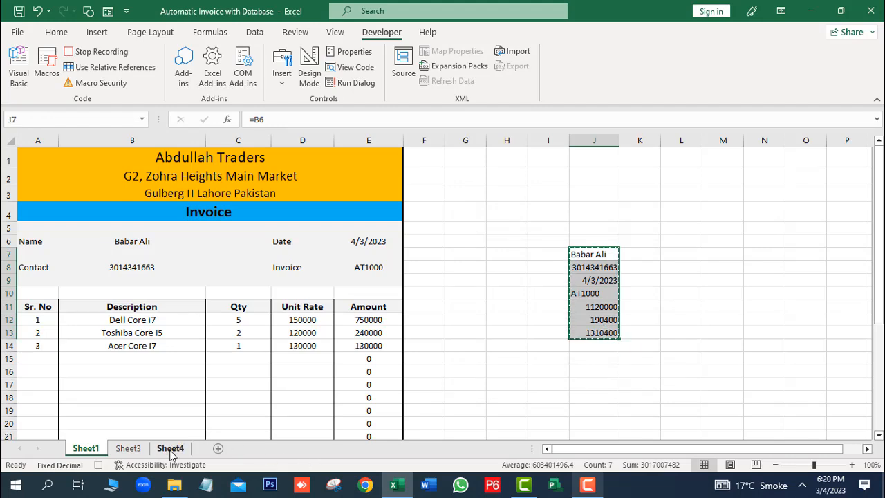
click(184, 452)
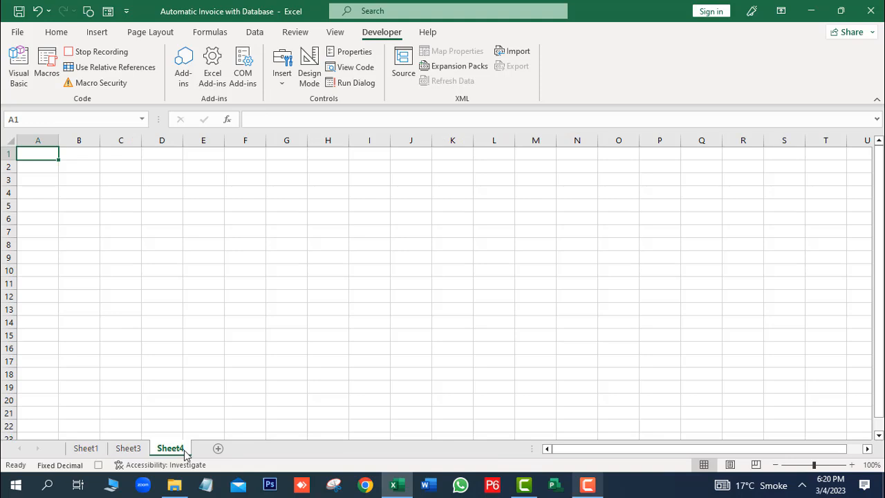
key(ctrl+alt+v)
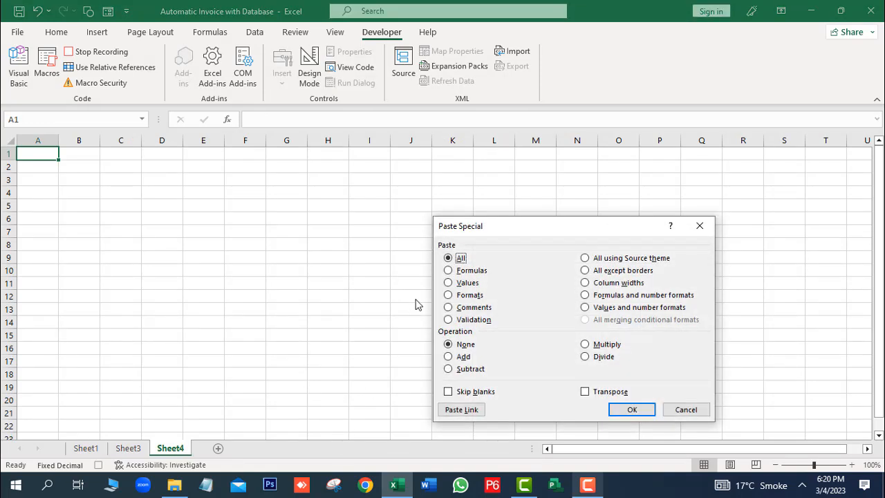
click(450, 284)
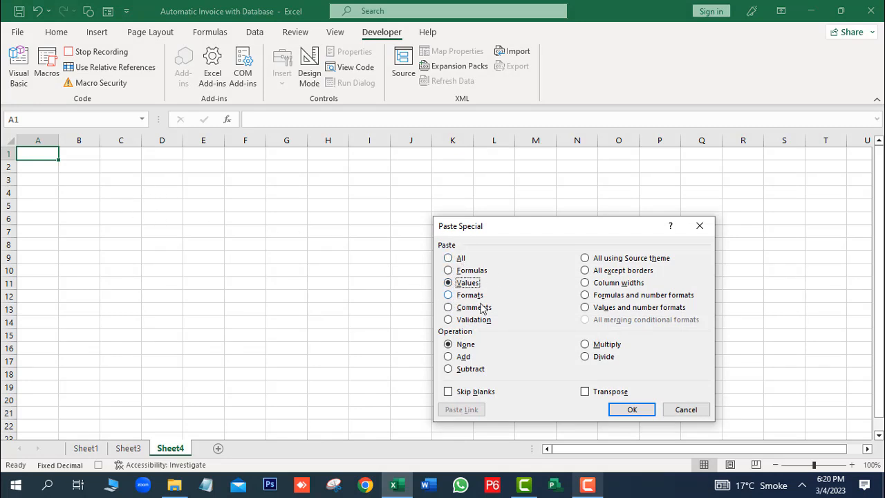
click(587, 392)
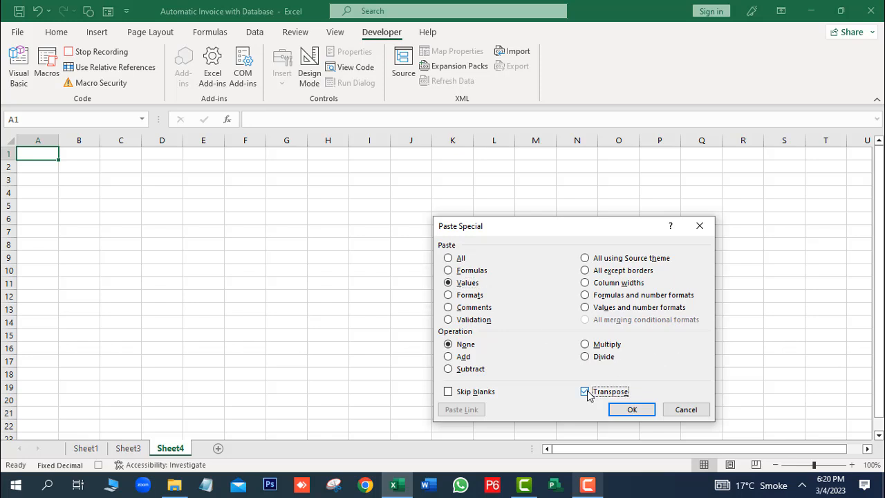
click(631, 410)
Step: Autofit column B on Sheet4 and copy the A1:G1 record
click(213, 272)
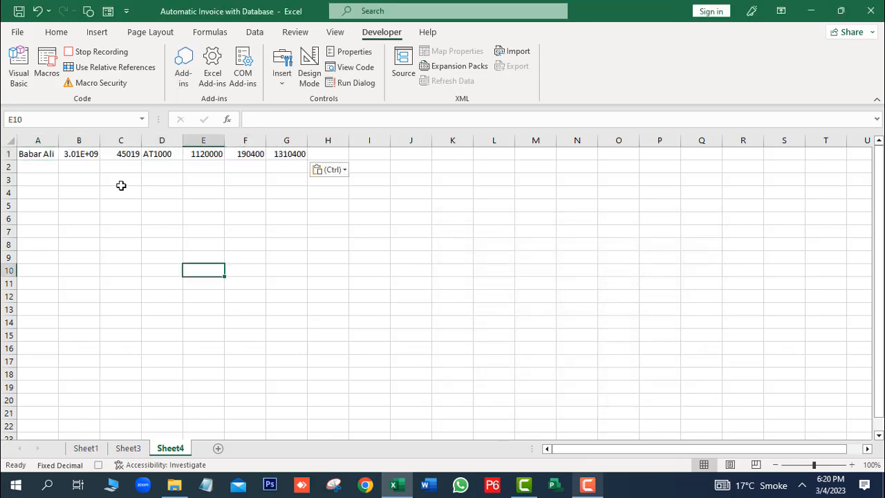
double_click(102, 138)
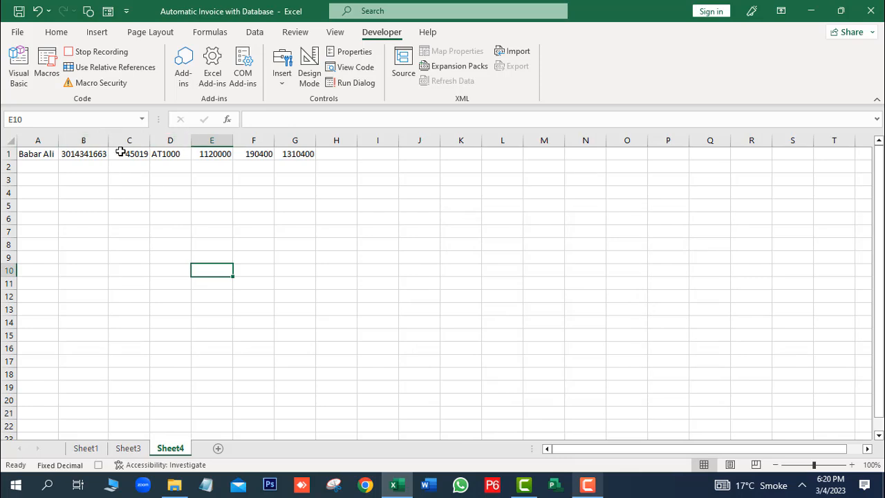
drag(34, 153, 302, 157)
key(ctrl+c)
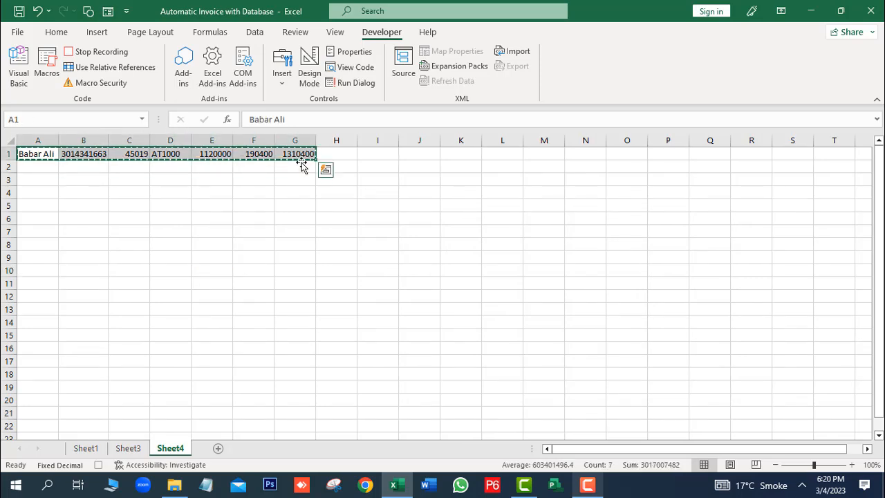
click(130, 448)
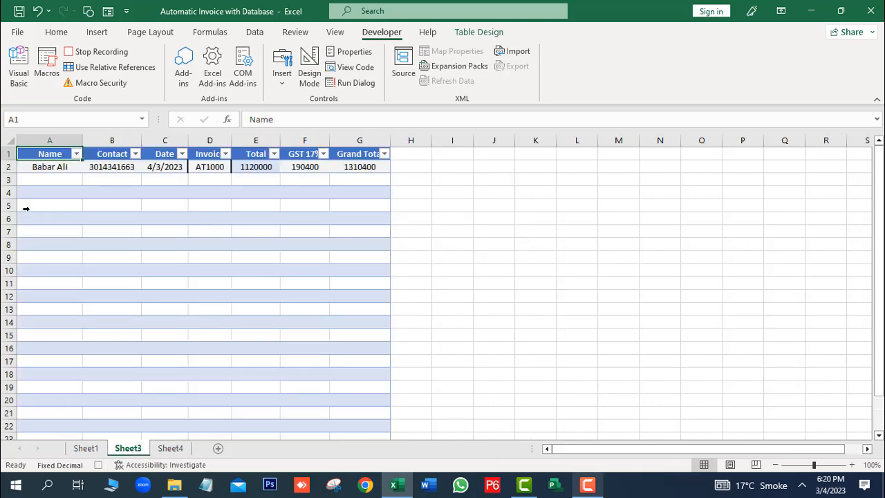
Step: Insert the copied record as row 2 of Sheet3's table via Insert Copied Cells and centre it
click(54, 168)
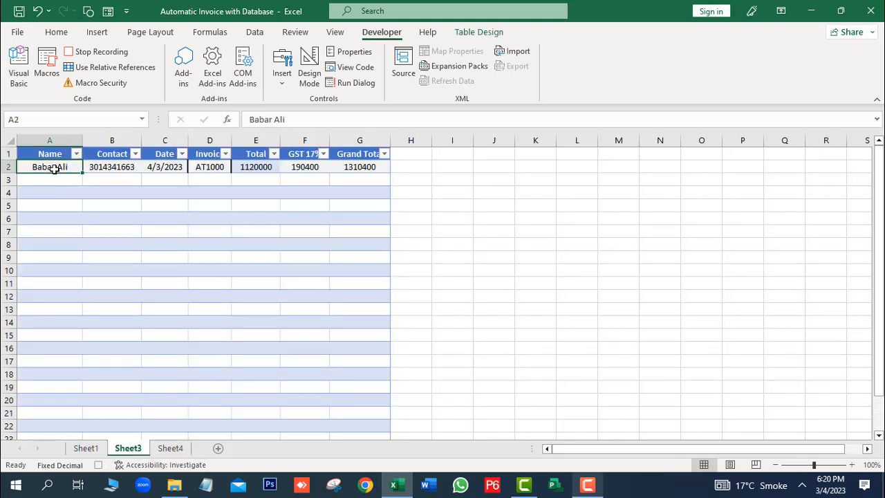
click(55, 33)
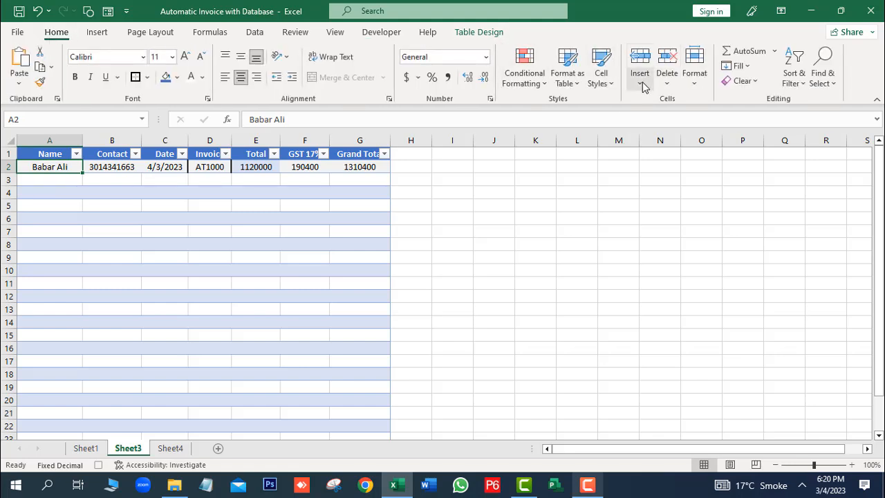
click(642, 83)
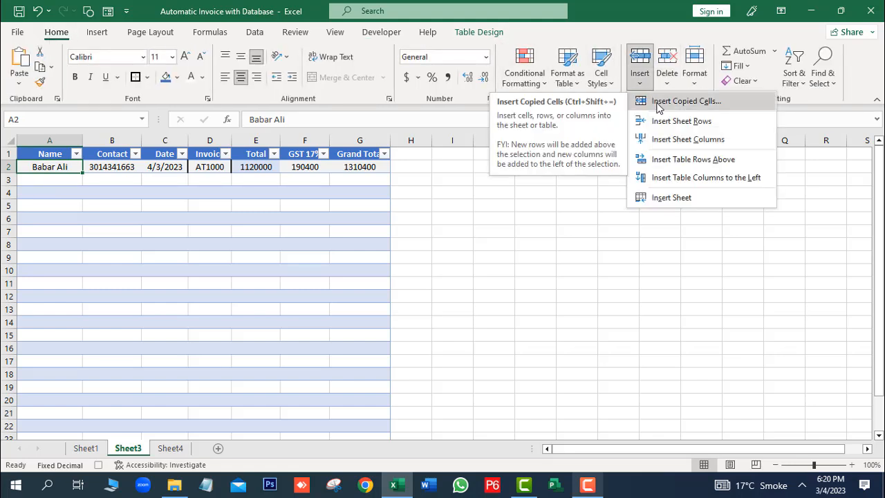
click(657, 101)
click(209, 283)
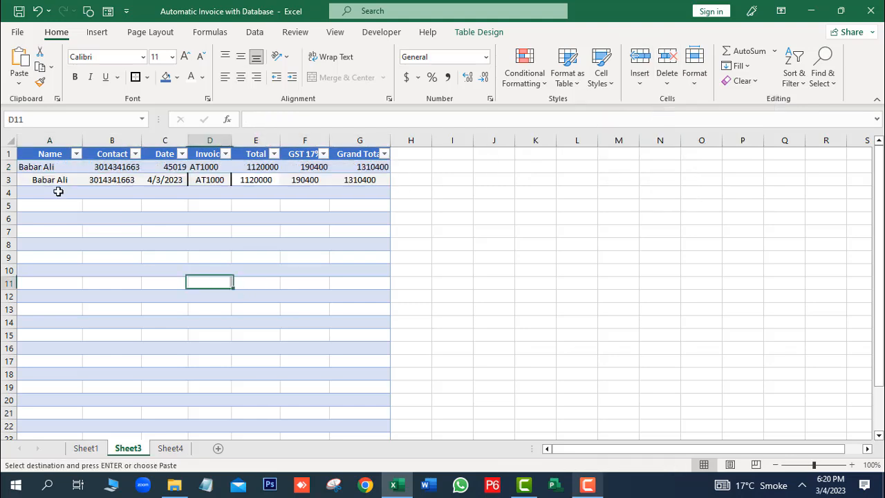
click(8, 167)
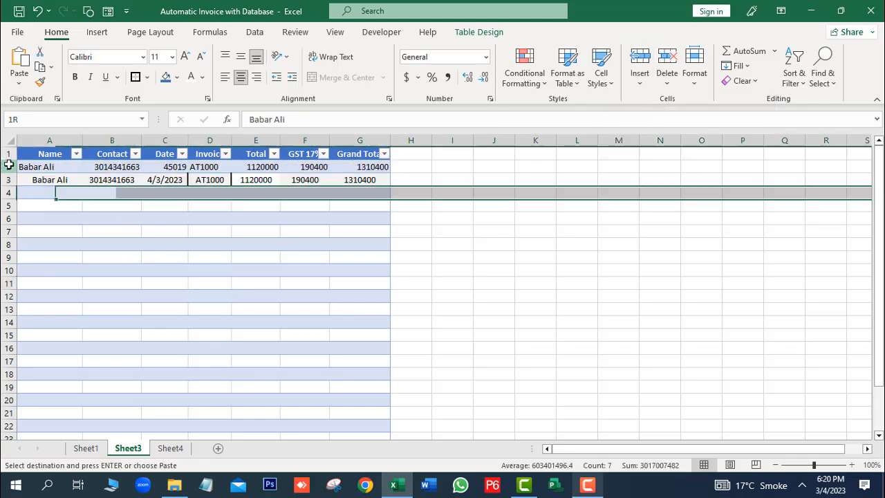
click(242, 79)
click(466, 252)
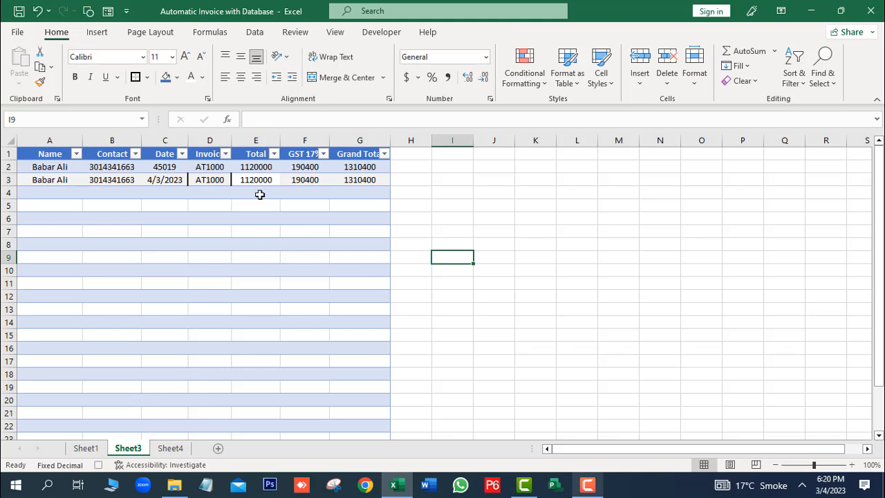
Step: Clear the customer name, contact, date and invoice number in B6, B8, E6 and E8
click(86, 450)
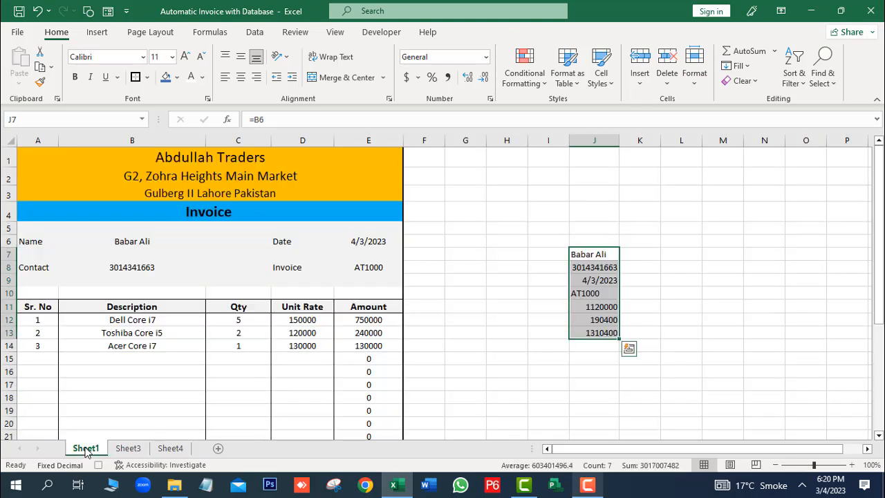
click(138, 243)
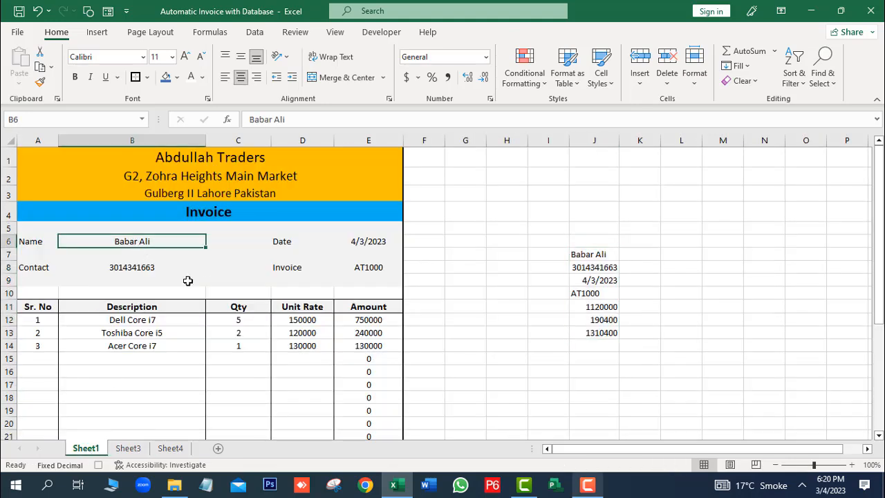
key(Delete)
click(167, 270)
key(Delete)
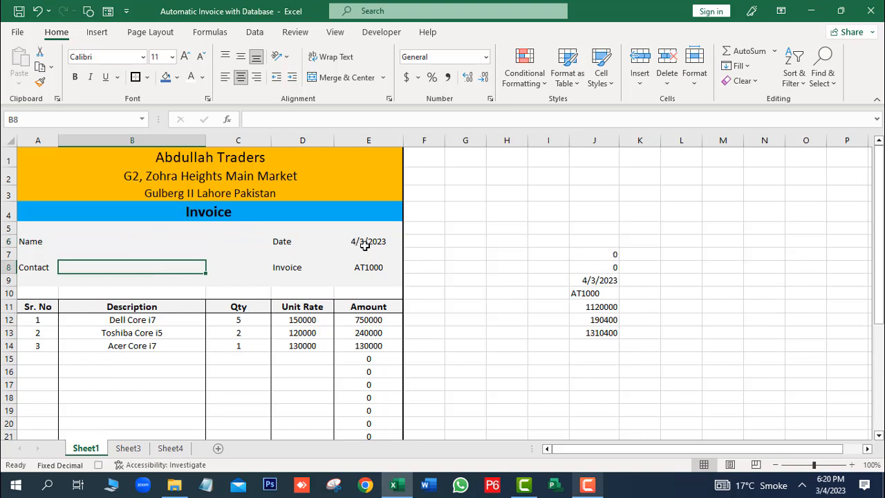
click(361, 242)
key(Delete)
click(366, 267)
key(Delete)
Step: Clear the item rows A12:D14 so every amount reads 0
drag(44, 319, 44, 342)
key(Delete)
drag(168, 318, 168, 342)
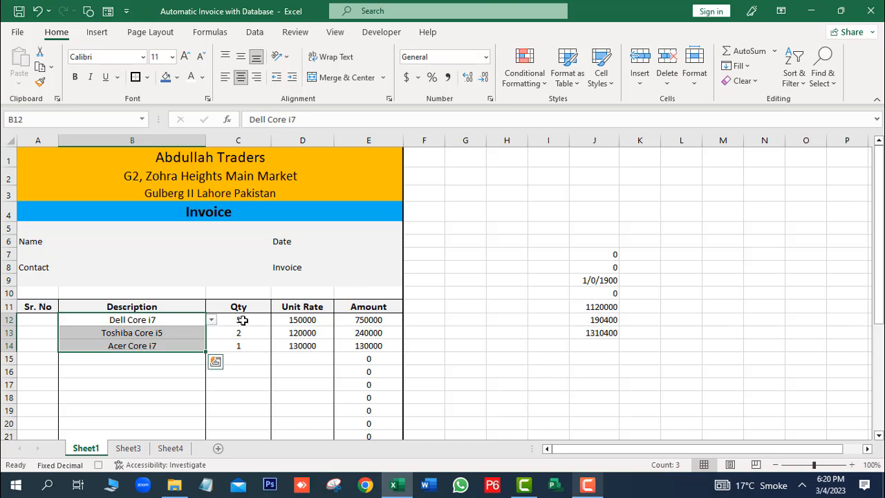
key(Delete)
drag(242, 318, 235, 343)
key(Delete)
drag(302, 319, 301, 348)
key(Delete)
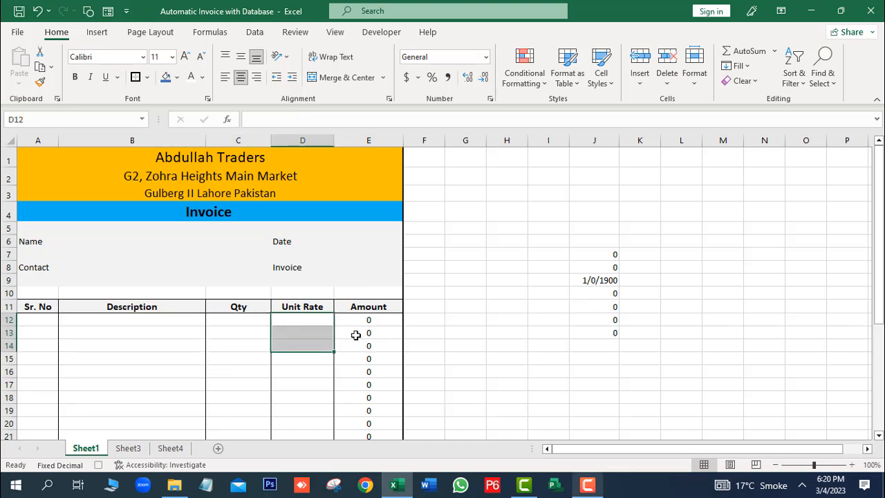
click(296, 368)
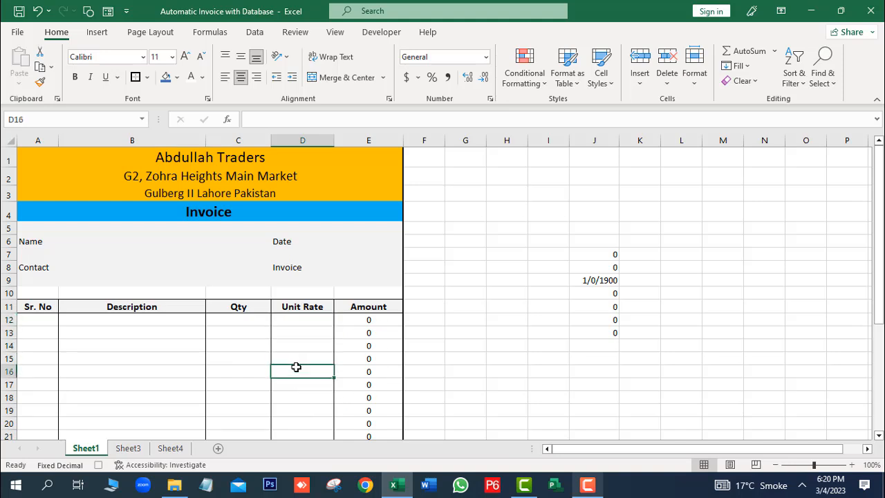
click(384, 34)
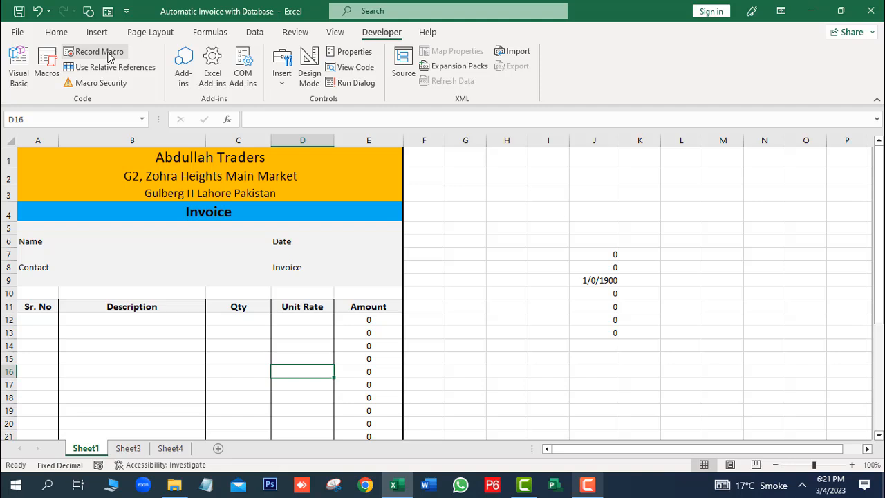
Step: Enter the customer's name, contact number and the date 5/3/2023
click(125, 243)
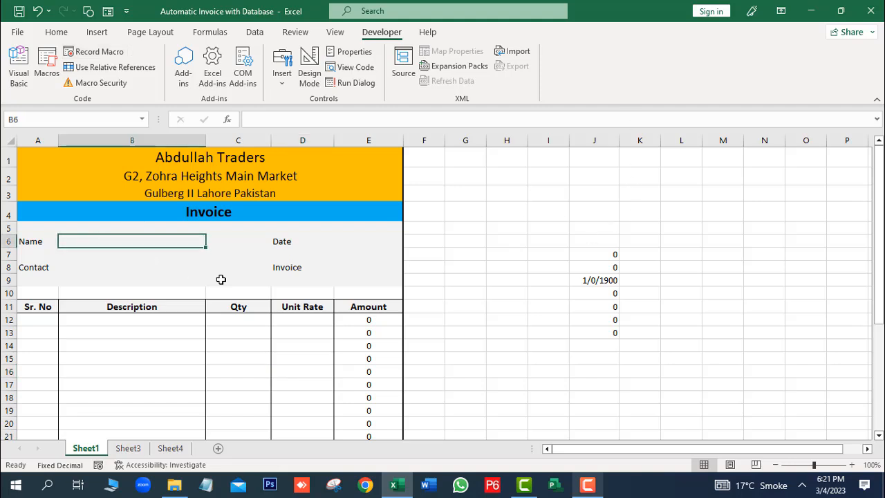
mouse_move(879, 188)
mouse_down()
mouse_move(879, 217)
mouse_move(880, 204)
mouse_up()
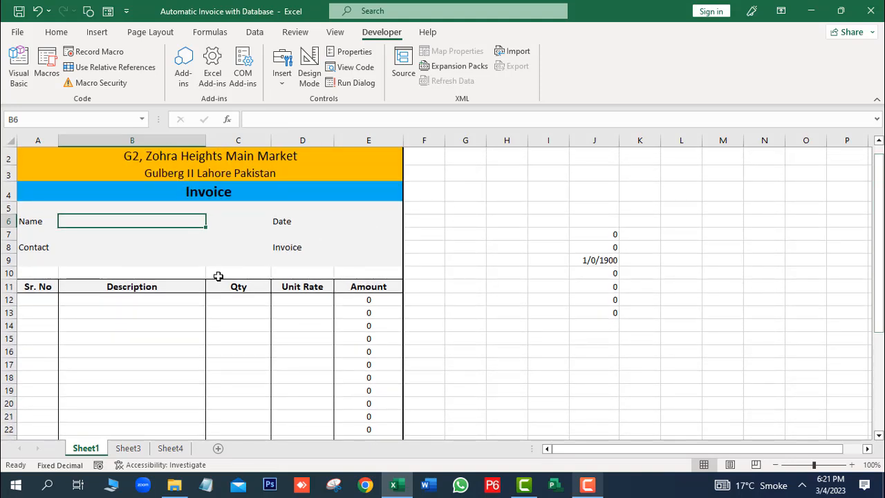
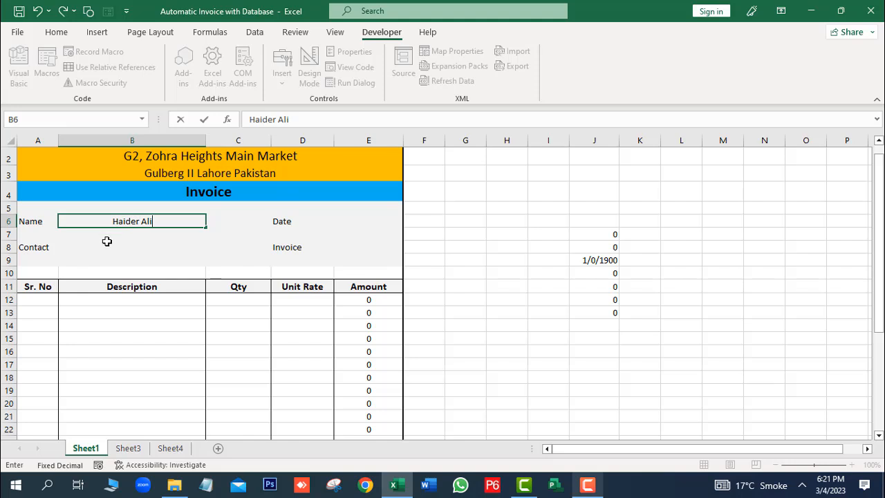
click(106, 247)
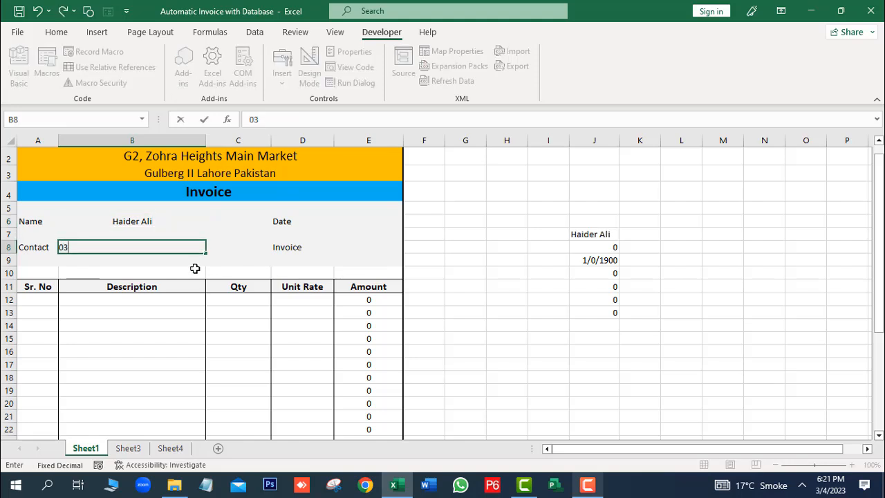
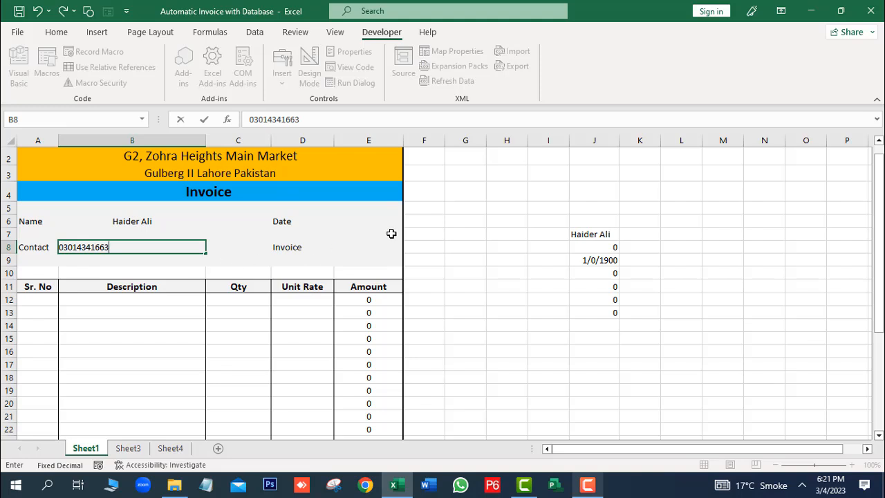
click(382, 224)
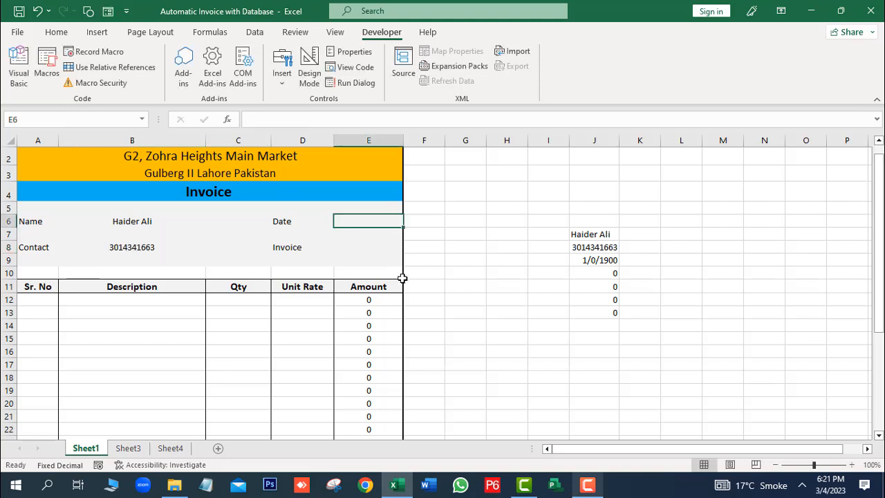
text(5/3/2)
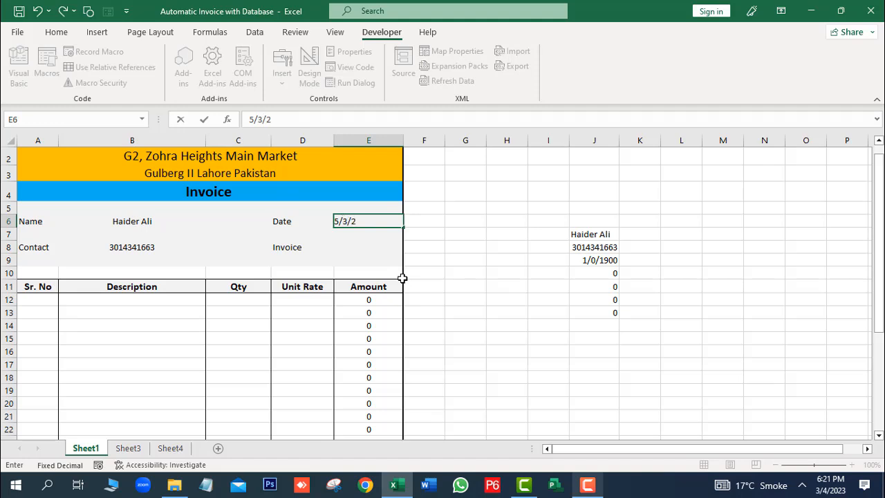
text(023)
click(41, 302)
Step: Number the item rows 1 and 2 and pick Dell Core i7 and Acer Core i7
text(1)
key(Return)
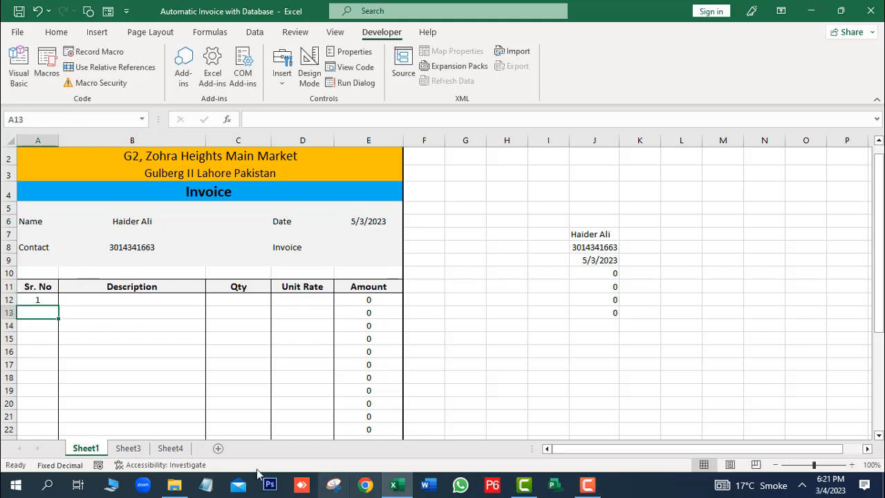
text(2)
click(152, 300)
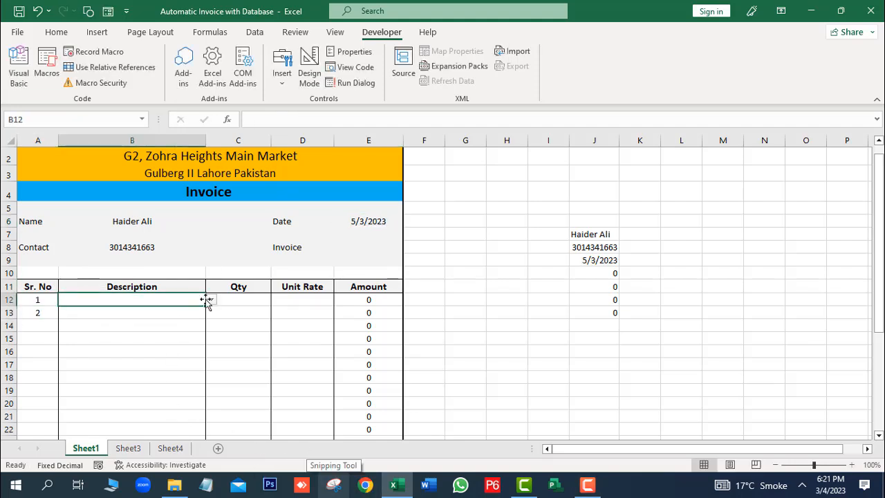
click(211, 301)
click(131, 311)
click(159, 313)
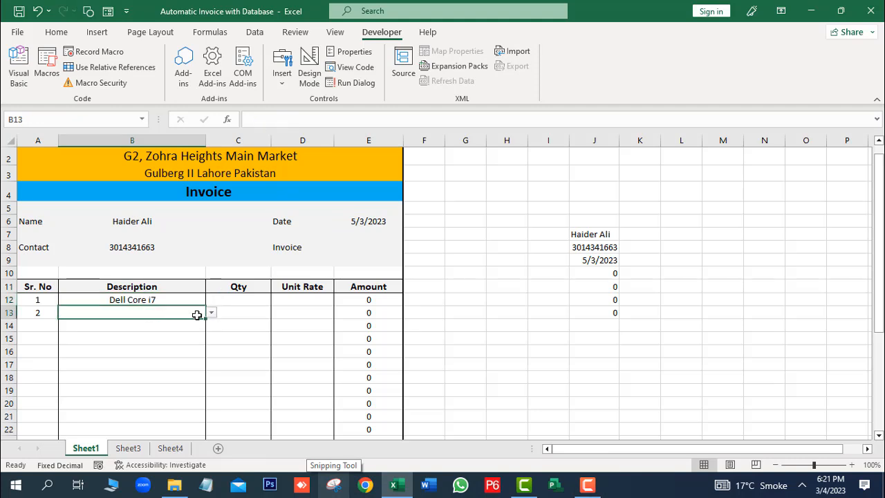
click(212, 314)
click(104, 340)
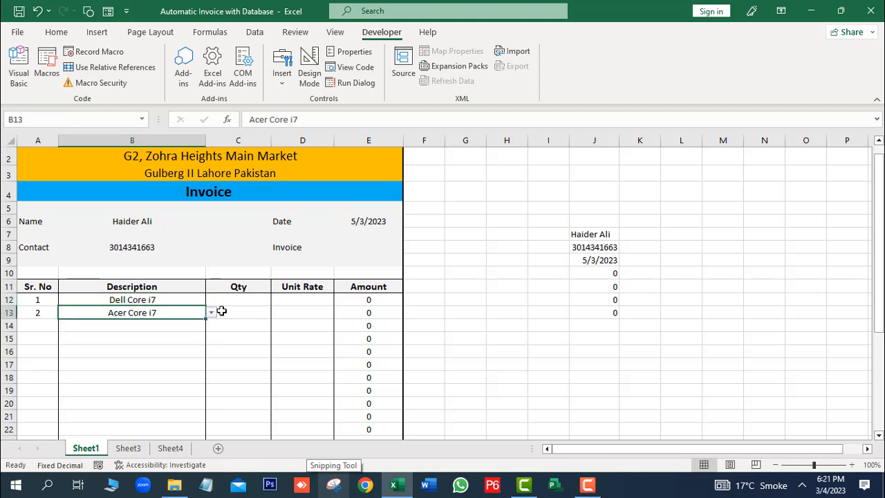
Step: Give both items quantity 2, with unit rates 150000 and 130000
click(239, 299)
text(2)
key(Return)
text(2)
click(318, 299)
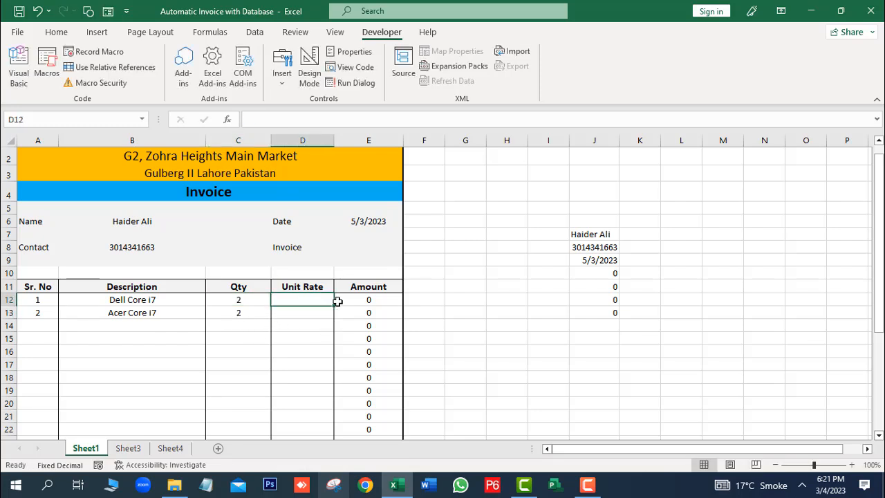
text(150000)
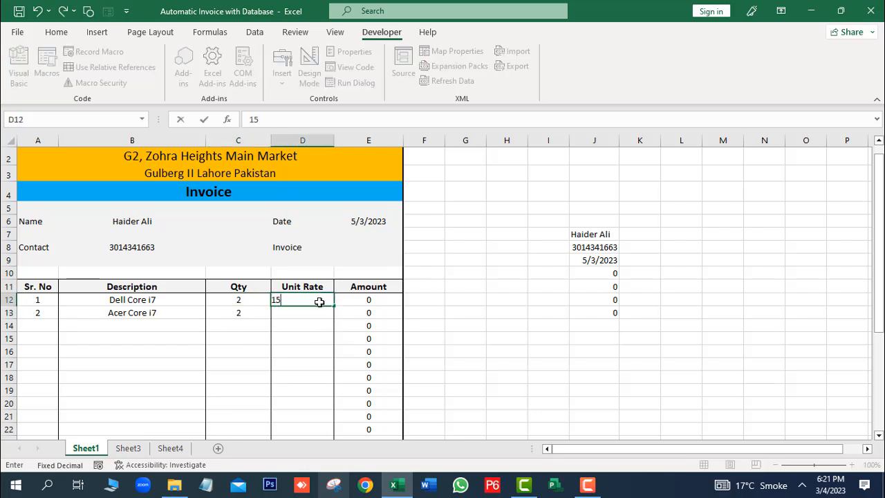
click(287, 313)
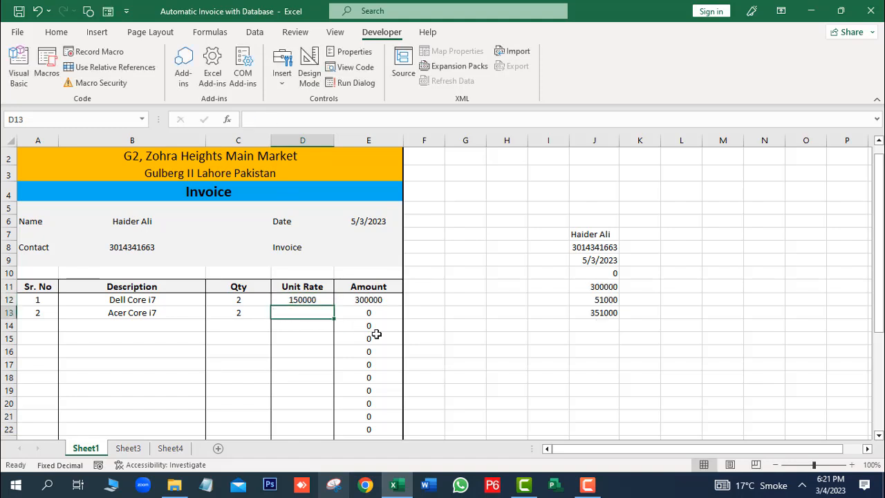
text(30)
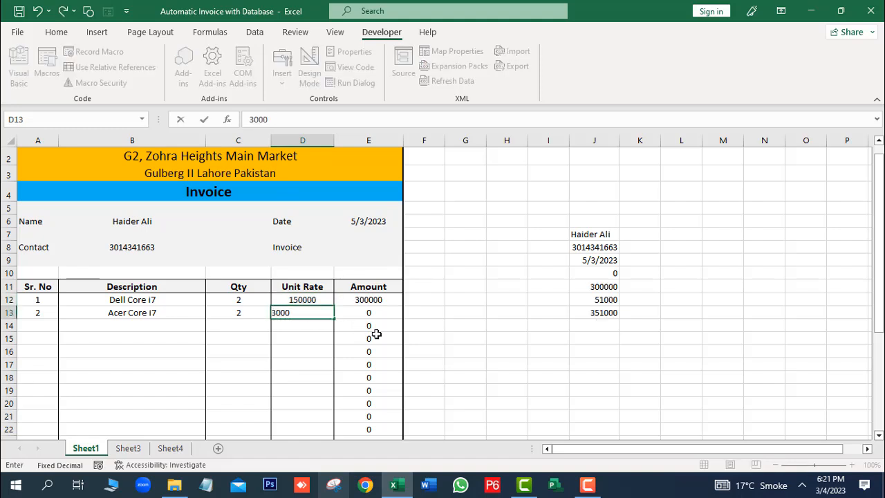
text(00)
key(BackSpace)
key(BackSpace)
key(BackSpace)
key(BackSpace)
text(130000)
click(314, 337)
Step: Run the macro with its keyboard shortcut to submit the invoice
mouse_move(878, 273)
mouse_down()
mouse_move(878, 380)
mouse_move(878, 266)
mouse_move(878, 275)
mouse_up()
drag(877, 160, 877, 155)
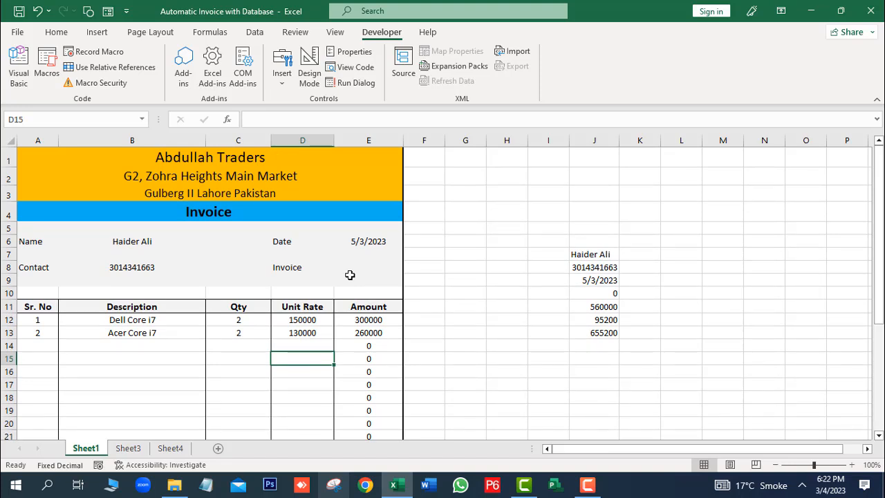
key(ctrl+q)
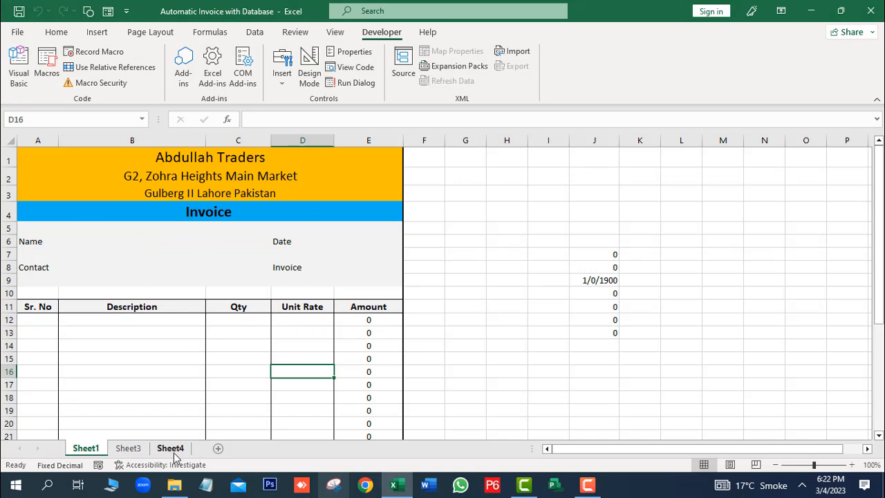
click(129, 448)
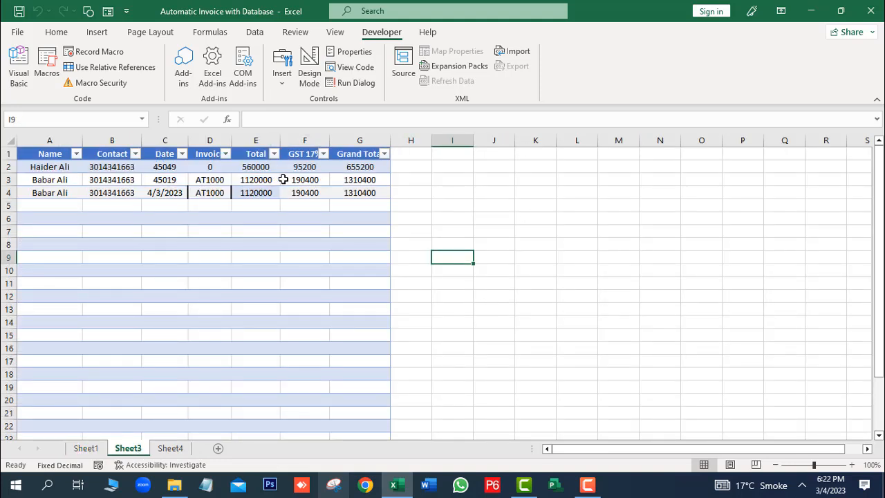
click(87, 448)
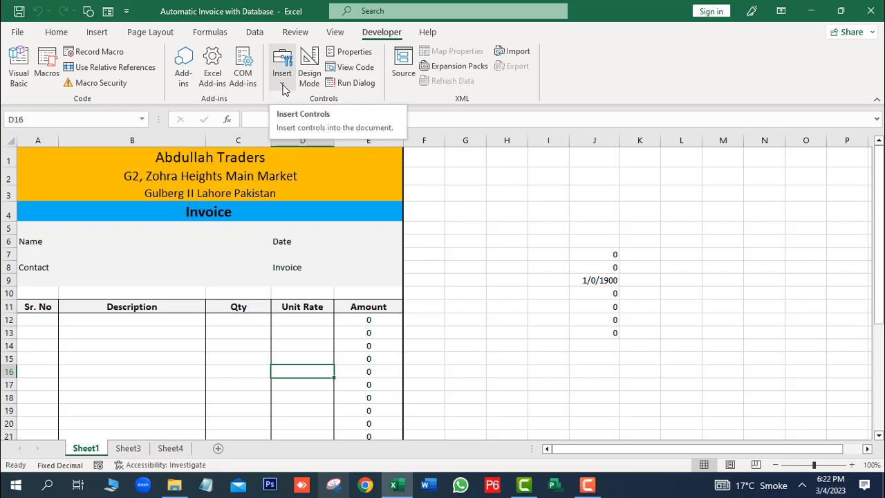
Step: Draw a form button at G14 and assign Macro6 to it
click(283, 83)
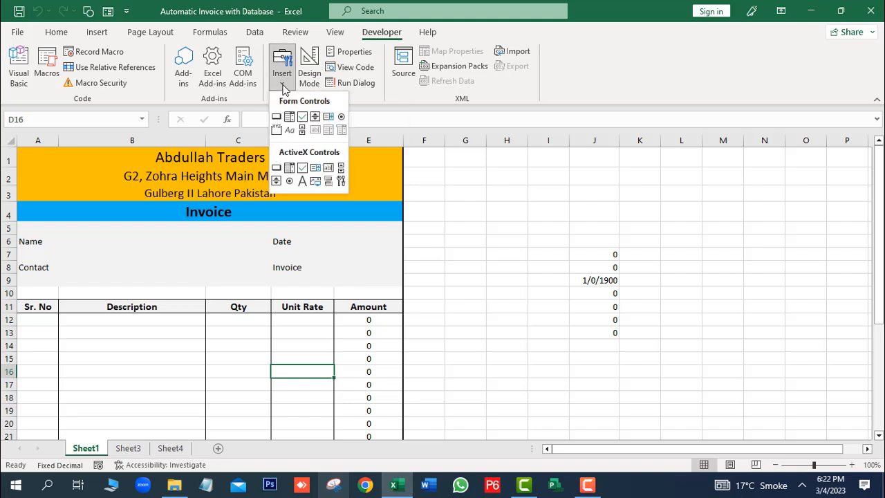
click(502, 347)
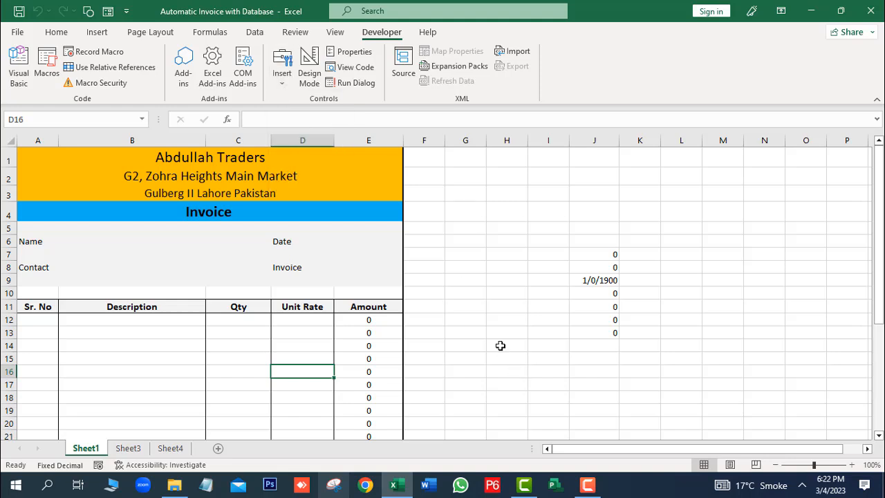
click(504, 345)
click(282, 85)
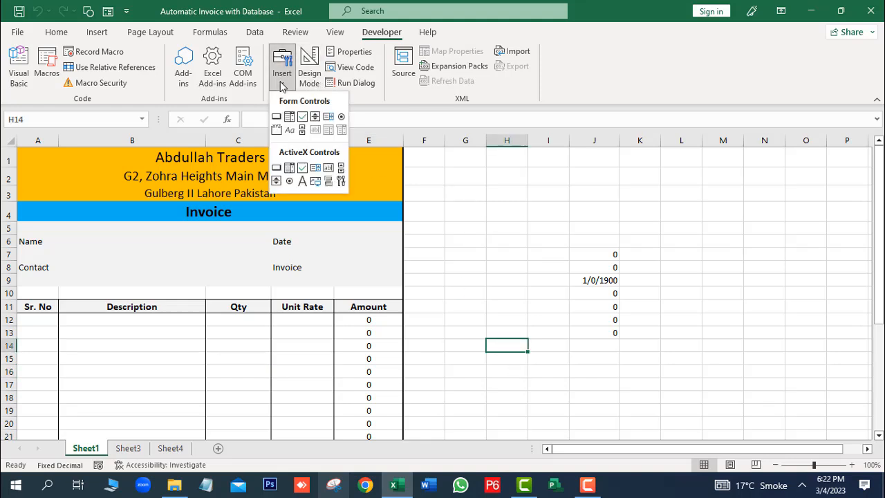
click(277, 120)
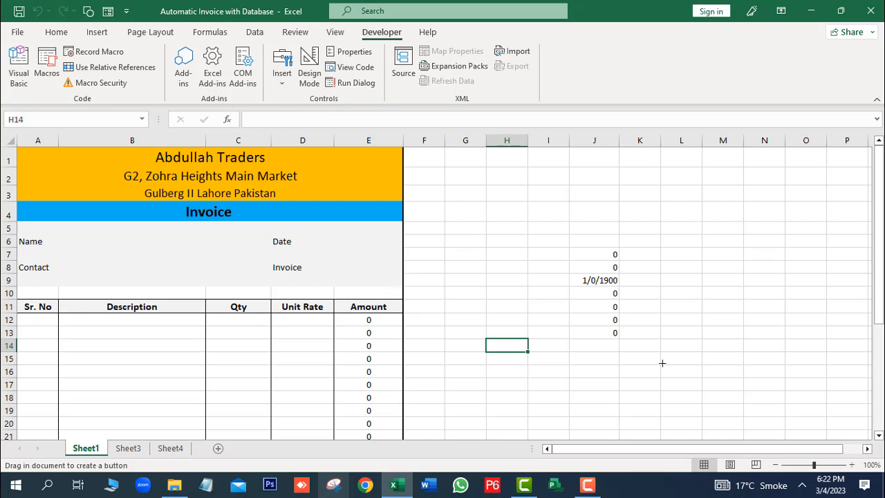
drag(469, 339, 573, 381)
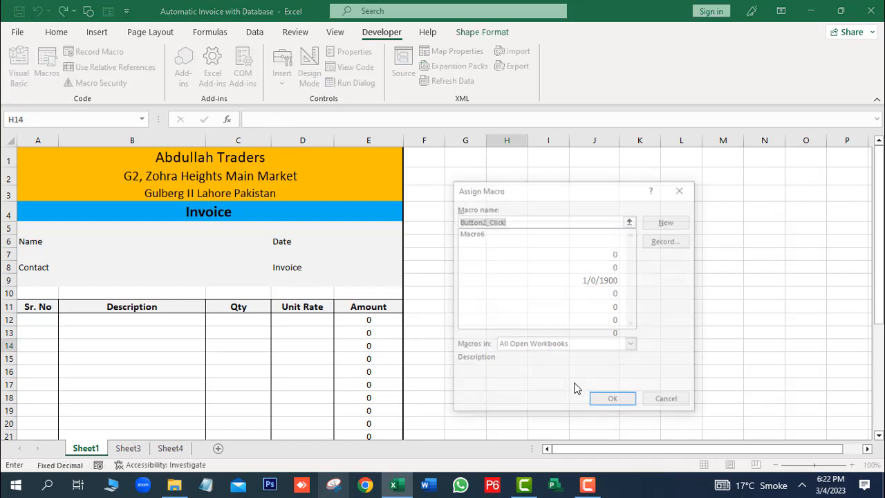
click(478, 233)
click(612, 402)
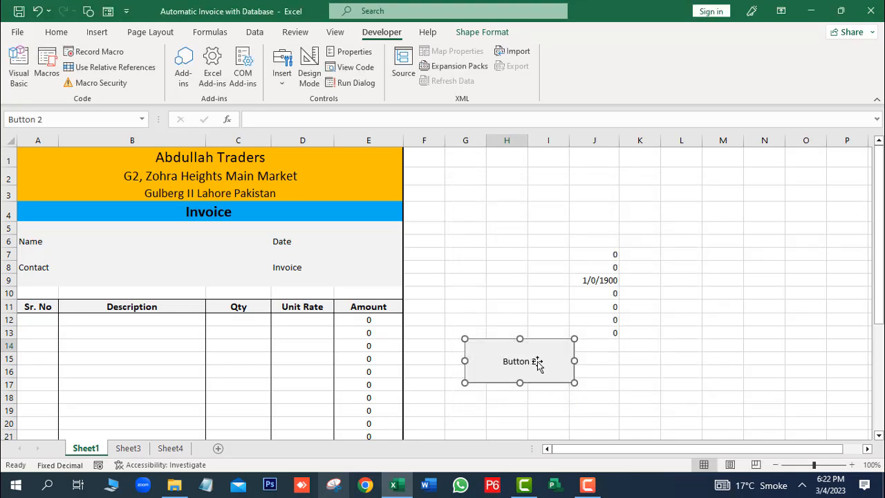
Step: Change the button's caption from Button 2 to 'Submit Data'
right_click(510, 360)
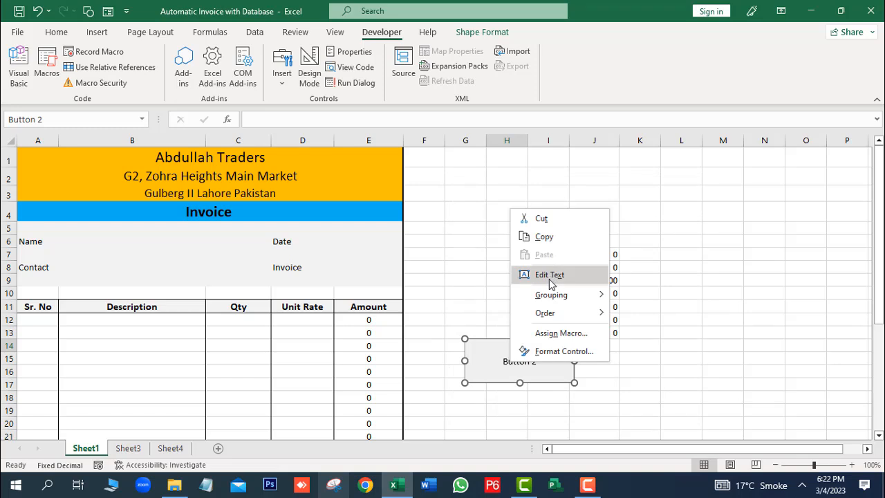
click(549, 277)
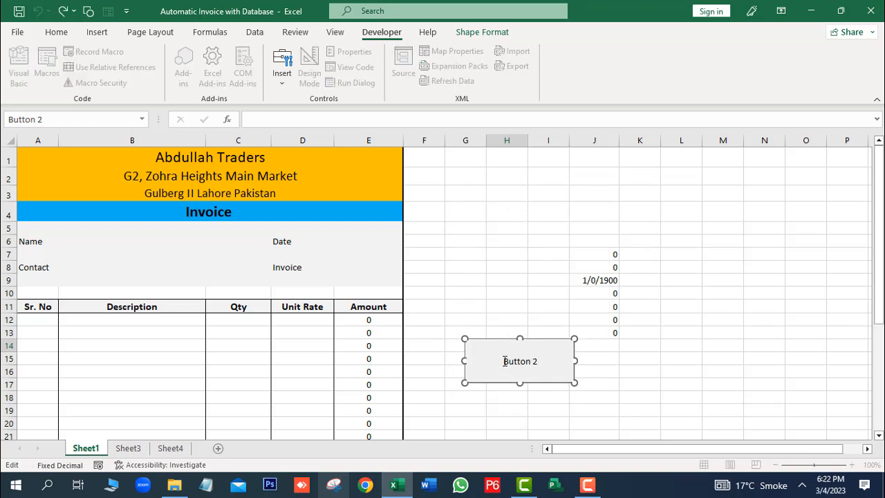
drag(512, 361, 542, 361)
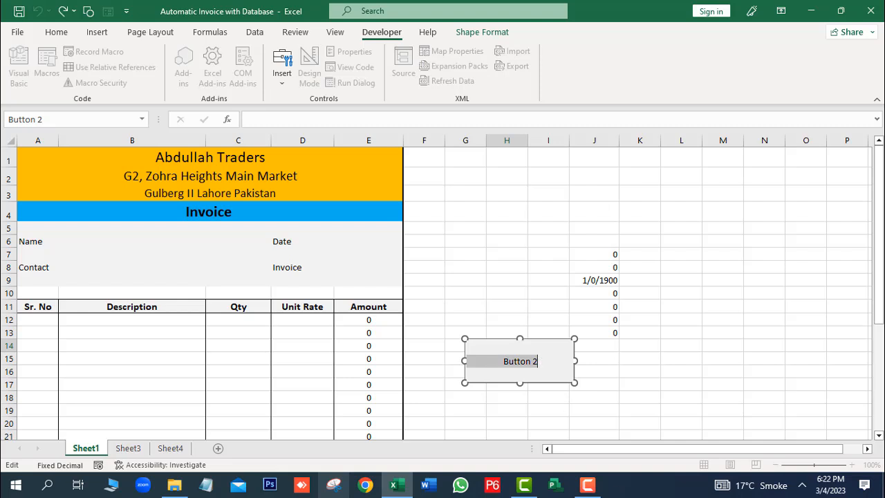
text(Submit )
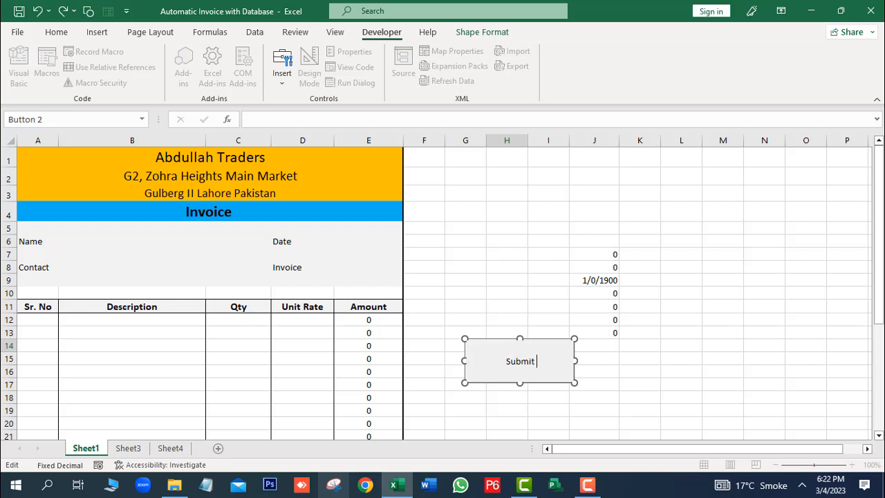
text(Data)
Step: Enter the customer's name, contact number, date 6/3/2023 and the invoice number
click(487, 305)
click(88, 243)
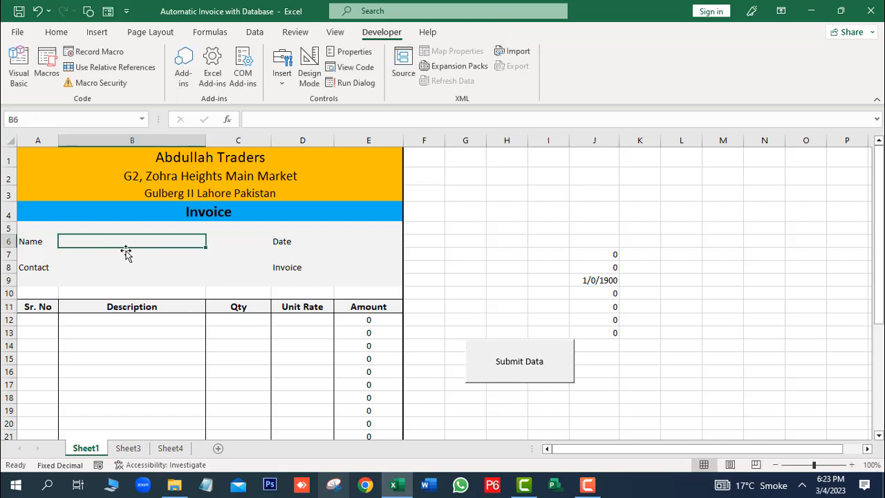
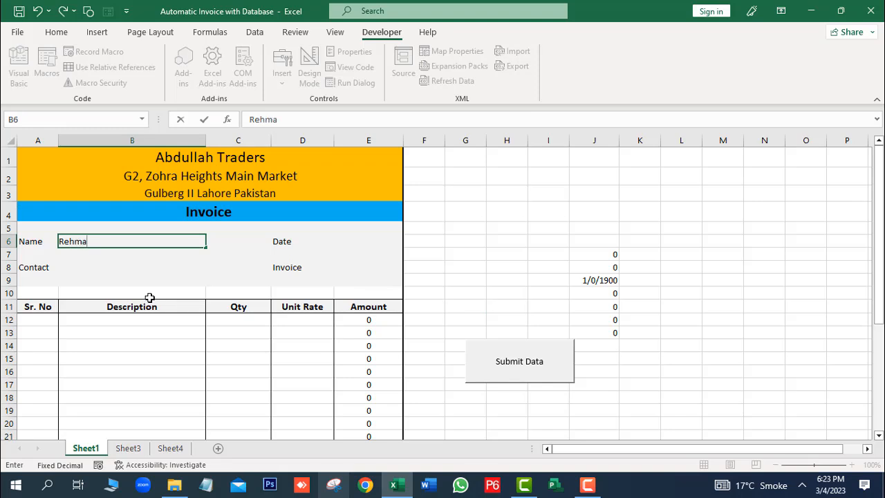
click(155, 270)
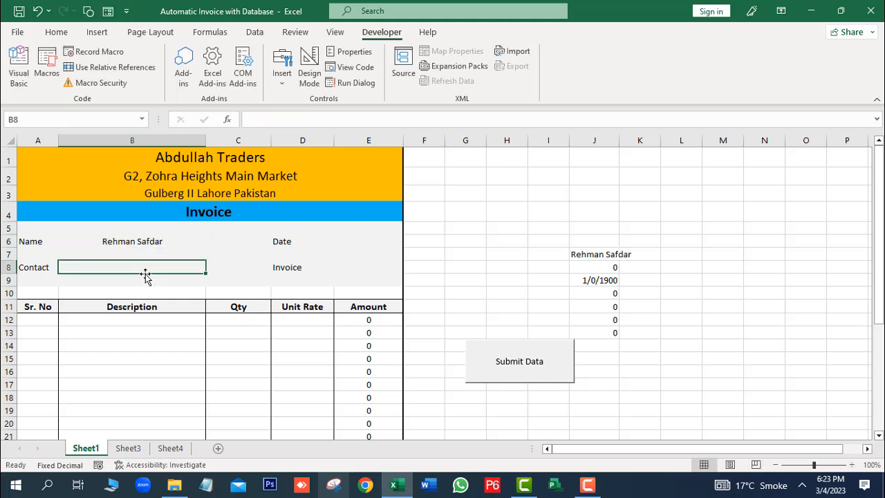
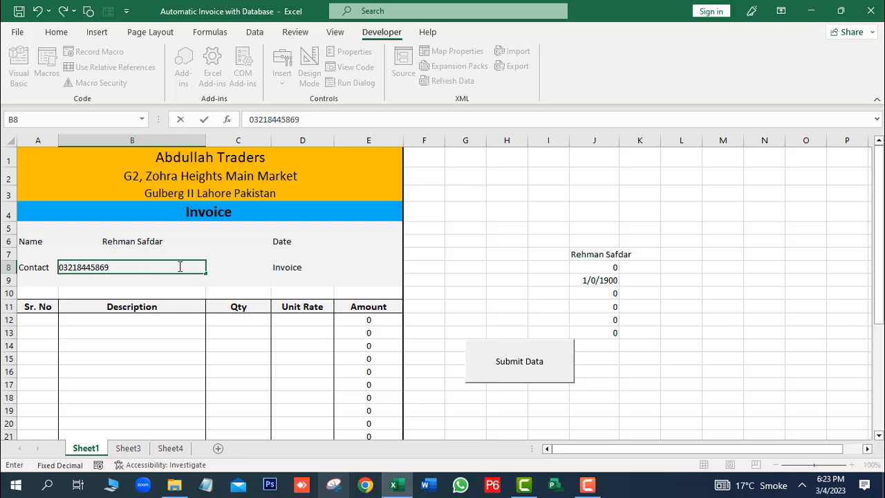
click(322, 242)
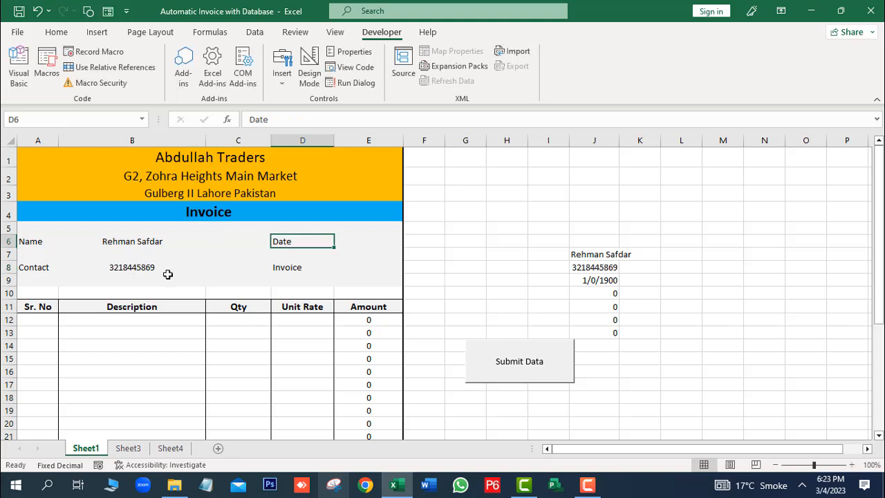
click(363, 242)
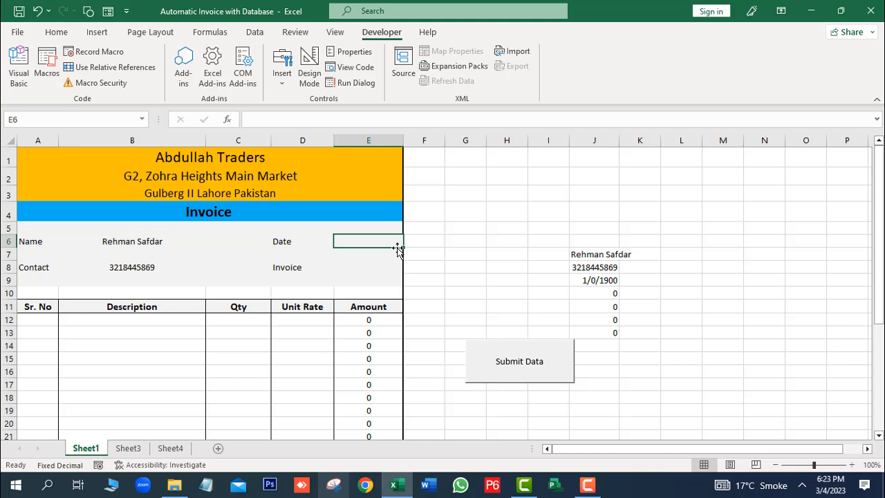
text(6)
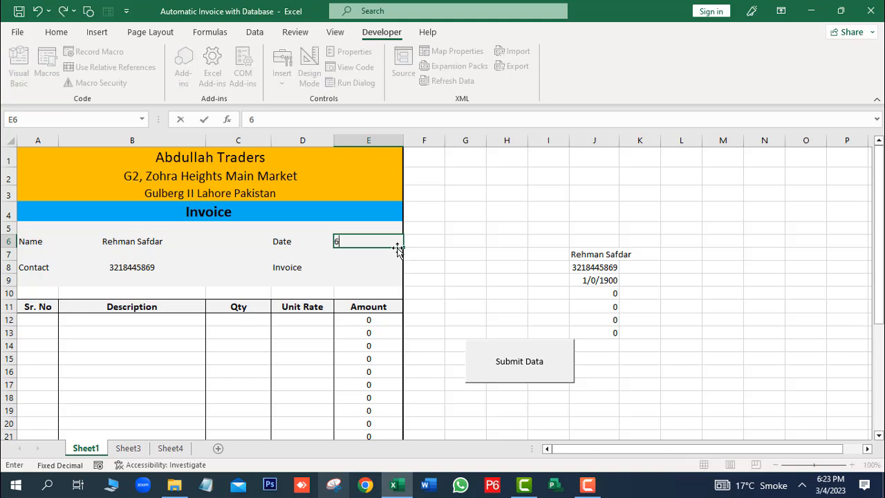
text(/3/2023)
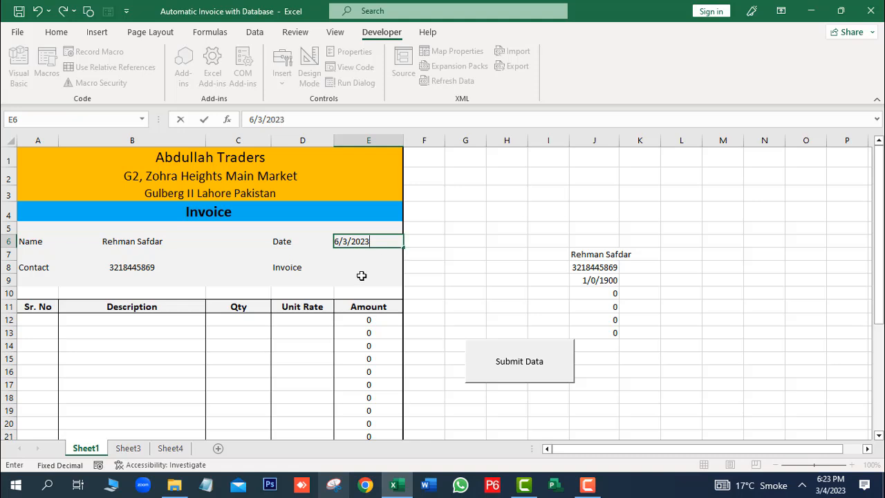
click(361, 272)
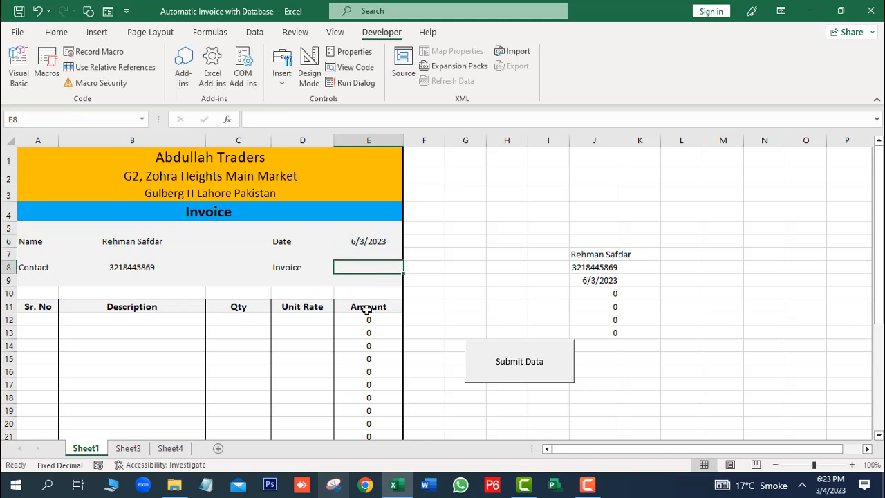
text(AT1002)
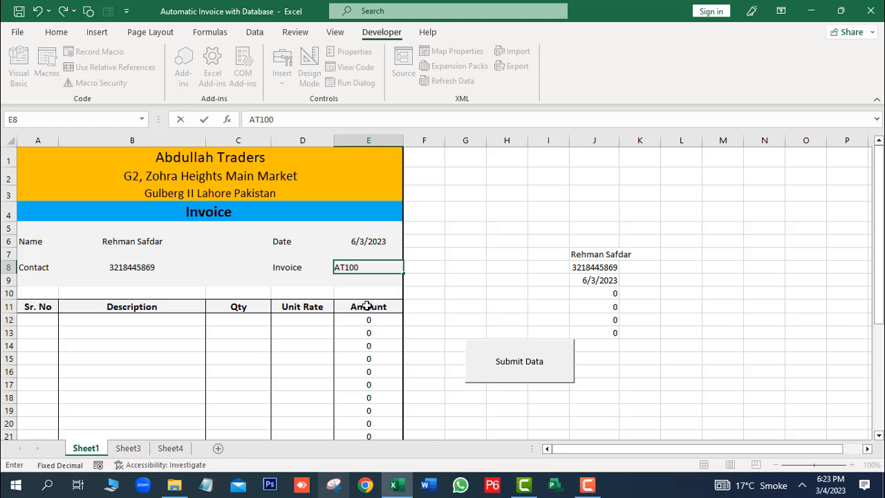
click(246, 345)
Step: Fill item row 12: serial 1, Toshiba Core i5, quantity 5, unit rate 100000
click(54, 318)
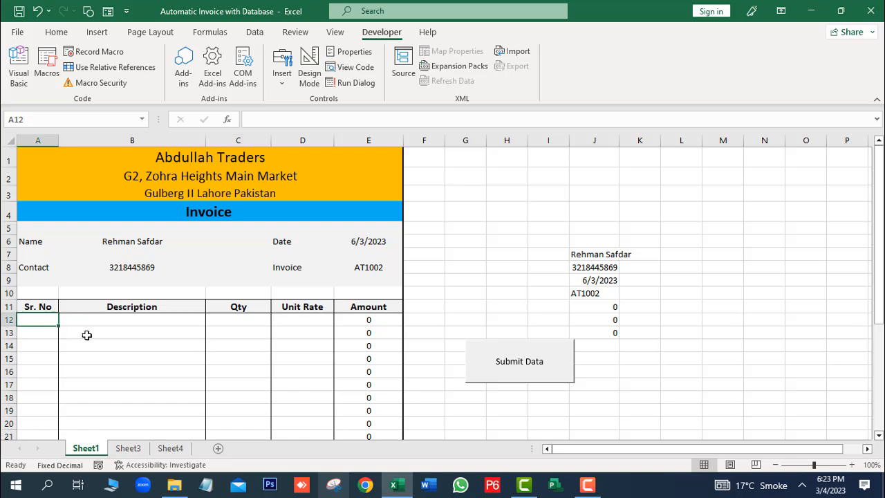
text(1)
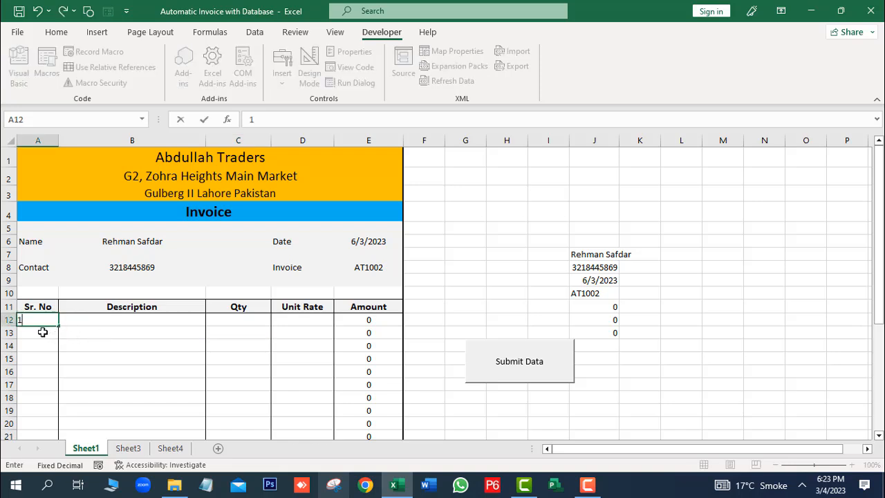
click(137, 323)
click(211, 320)
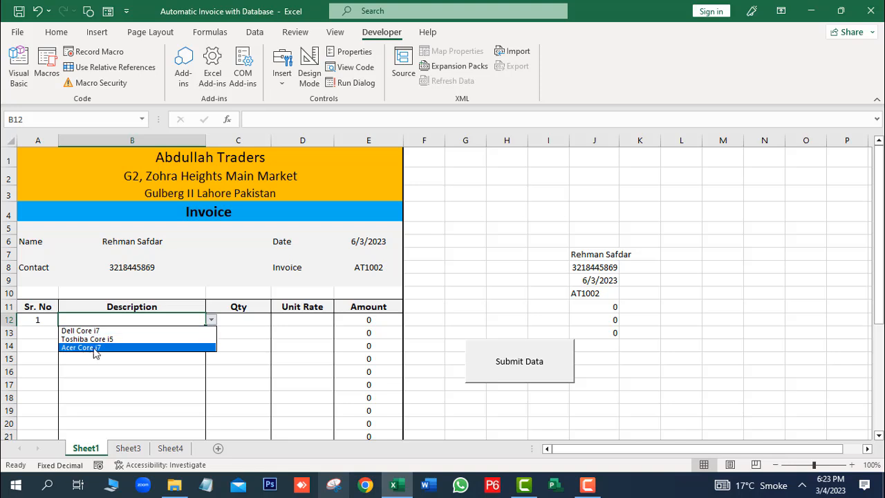
click(103, 339)
click(241, 319)
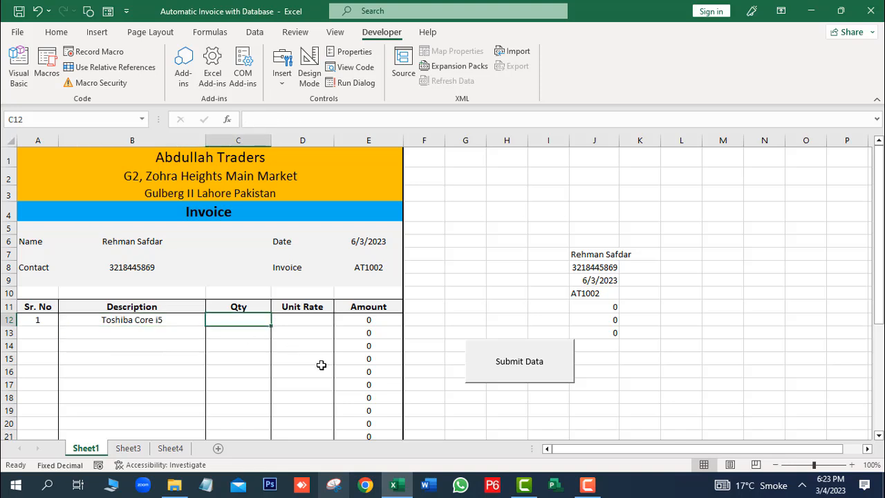
text(5)
click(309, 321)
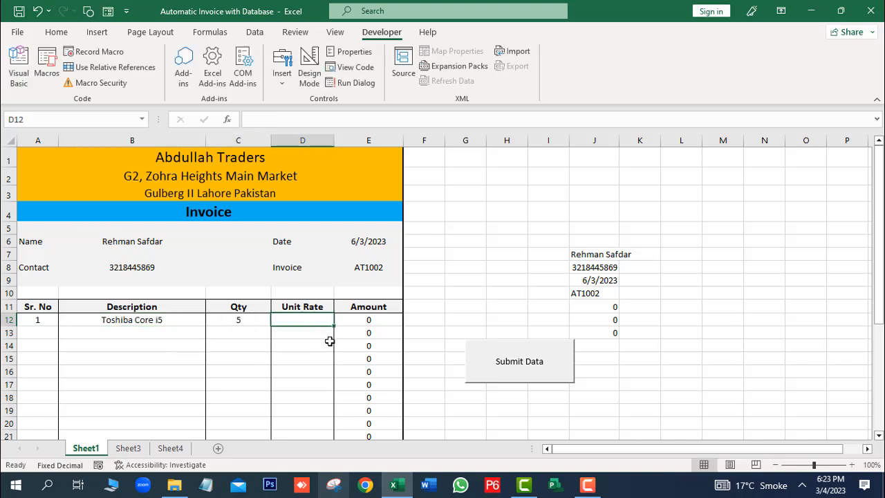
text(100000)
key(Return)
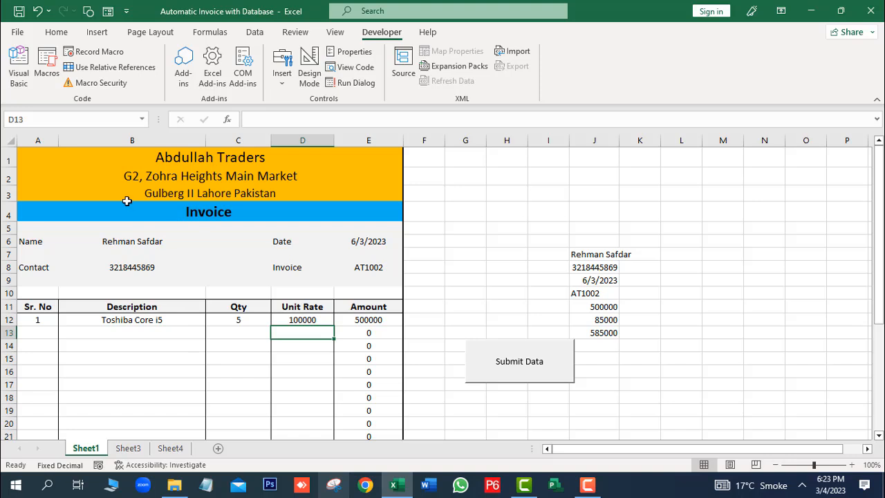
Step: Submit the invoice with the Submit Data button, check Sheet3's new row, then return to Sheet1
click(516, 374)
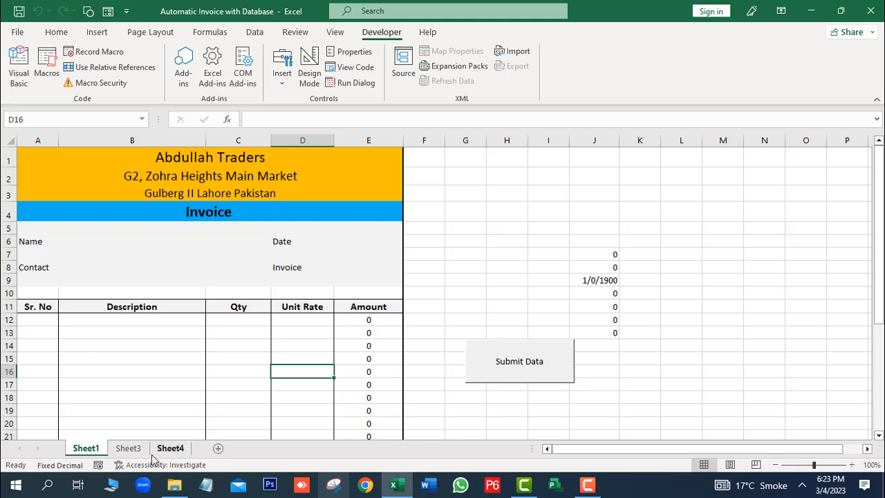
click(128, 451)
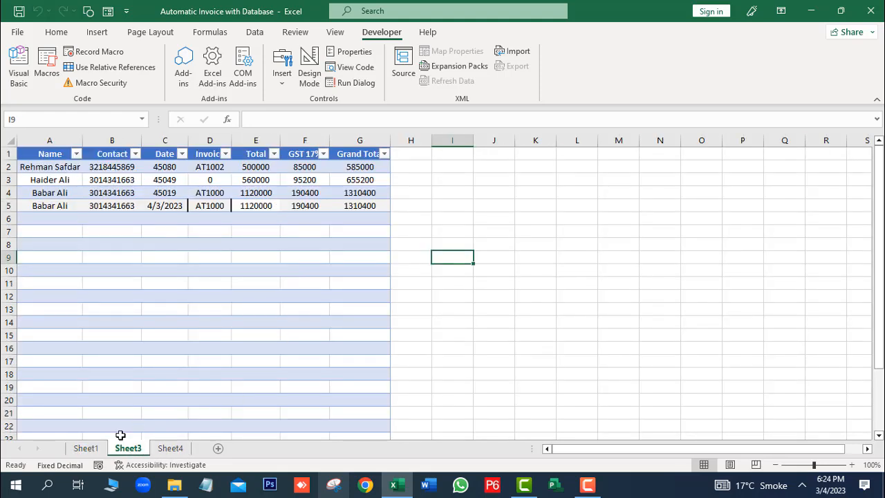
click(98, 451)
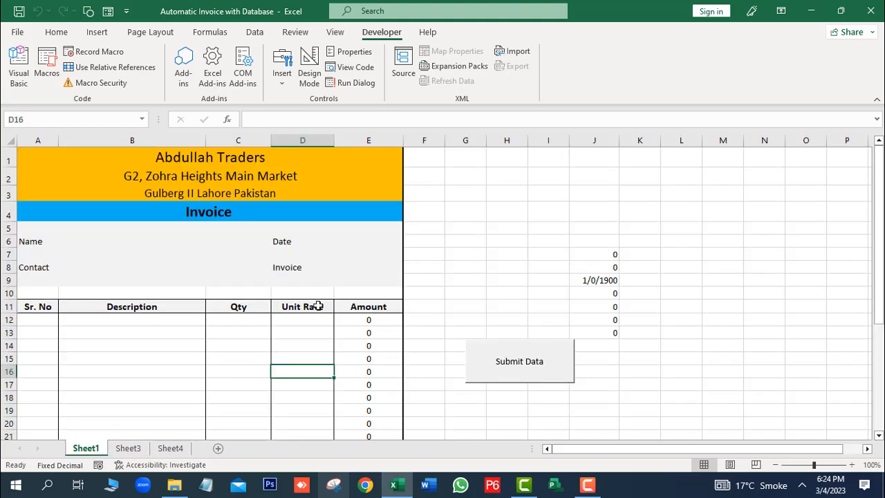